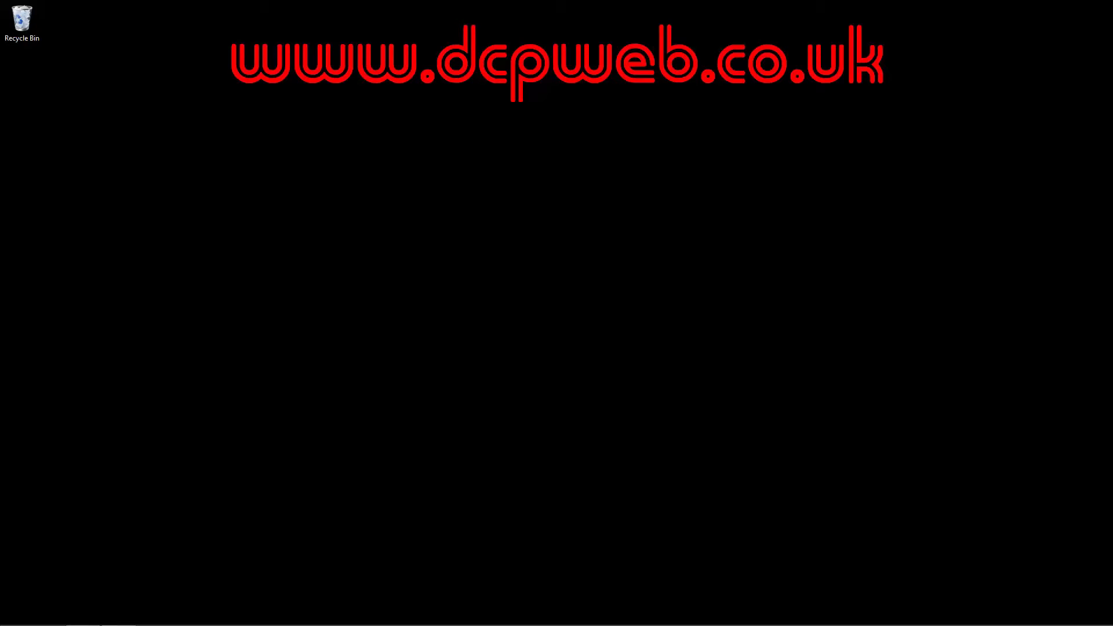
Open OpenOffice Writer and save the new blank document as how to create tables.odt, replacing the existing file.
key(super)
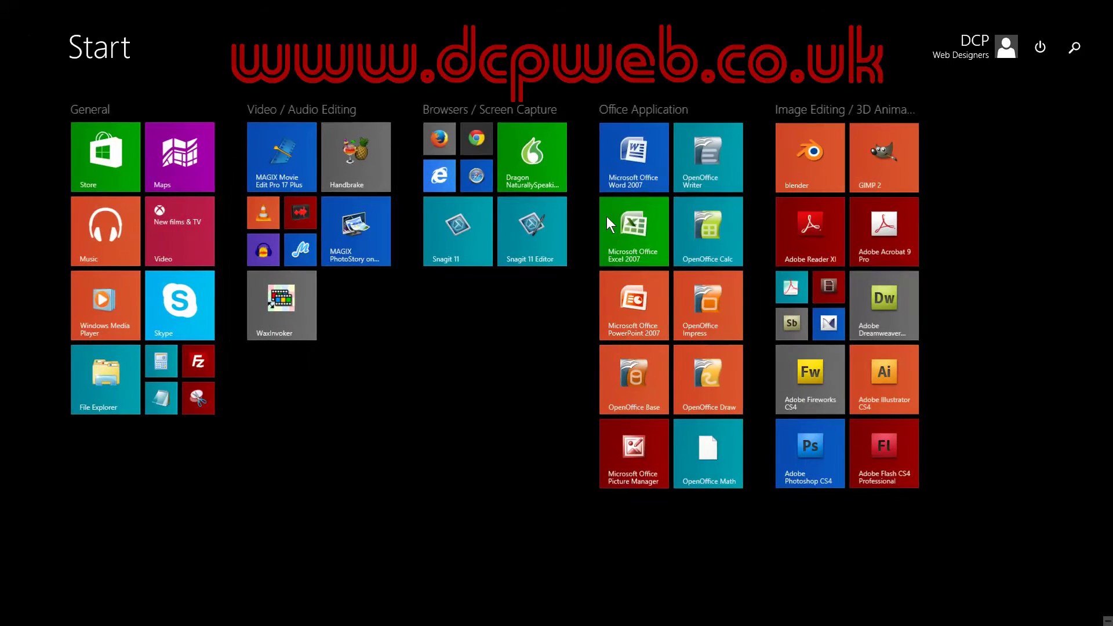
click(713, 161)
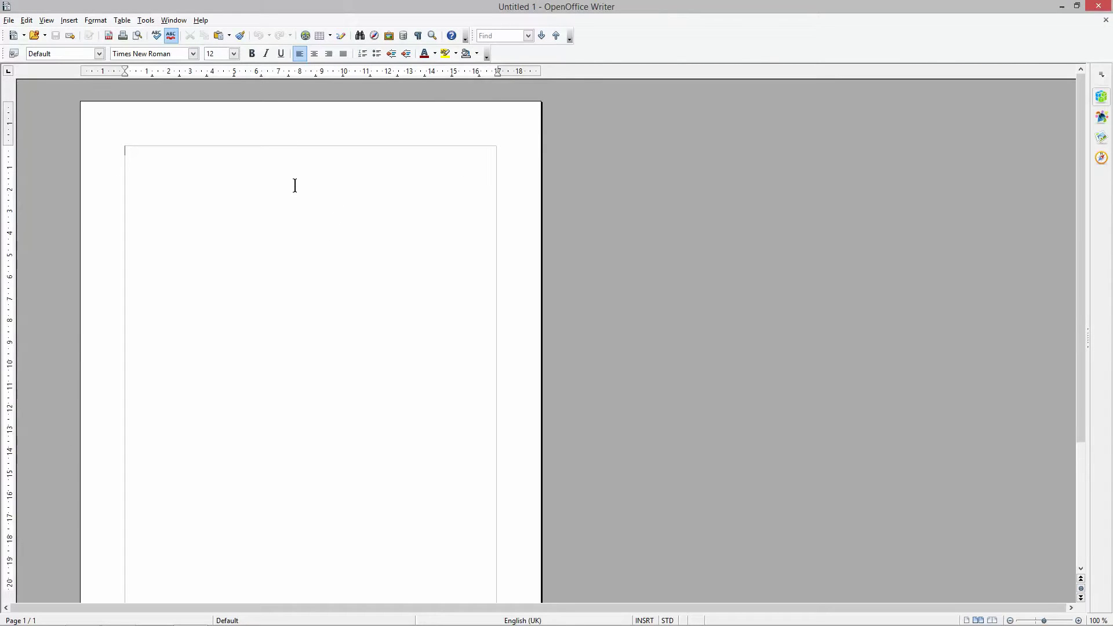
click(9, 21)
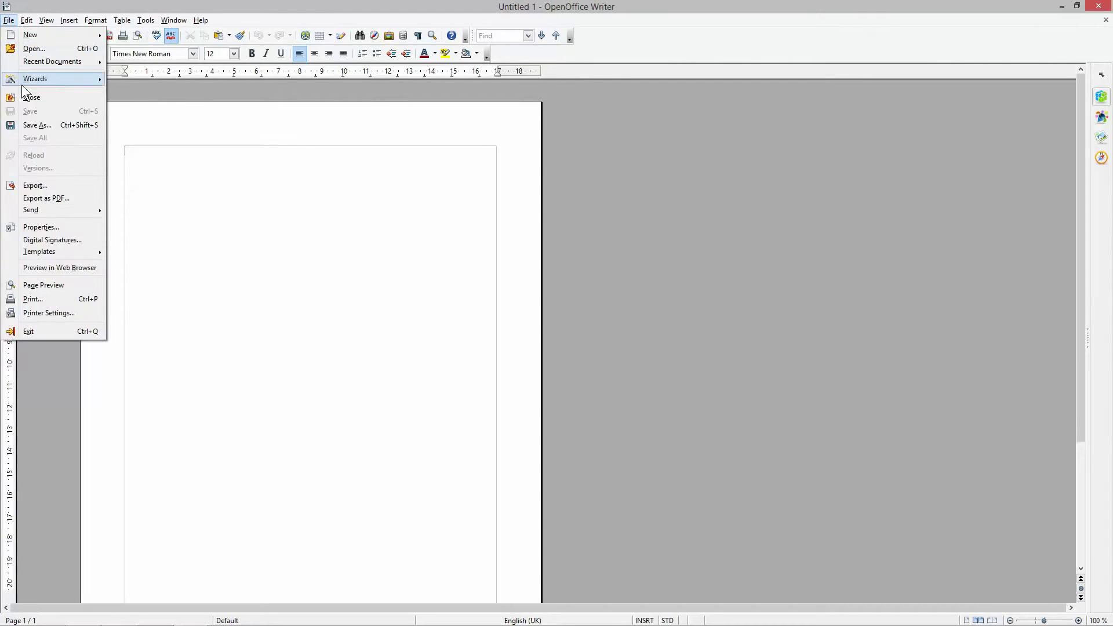
click(36, 121)
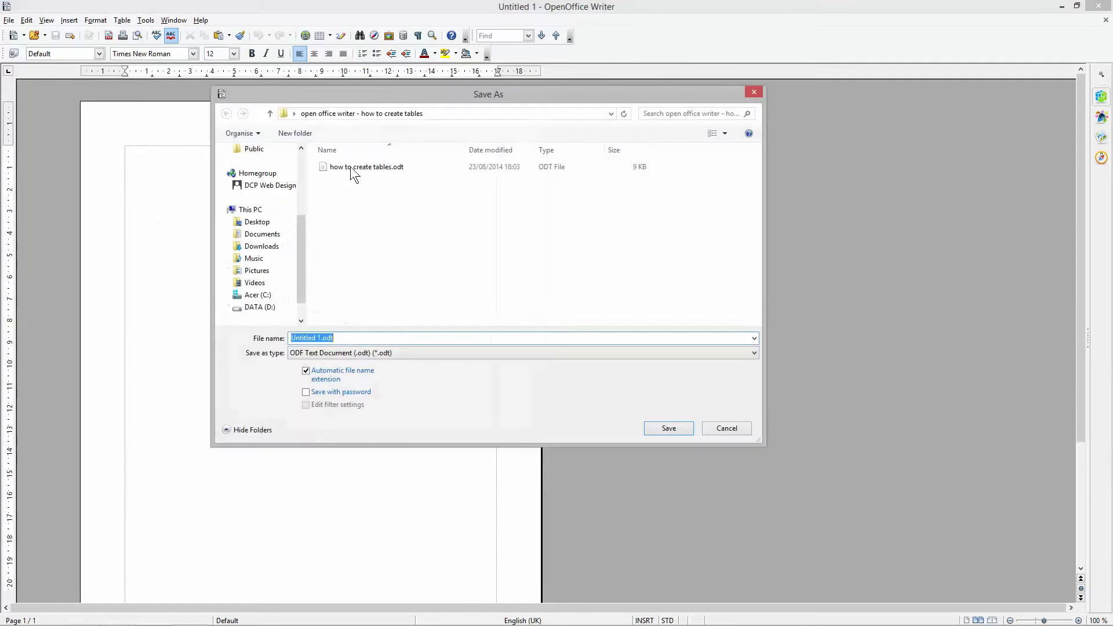
click(337, 168)
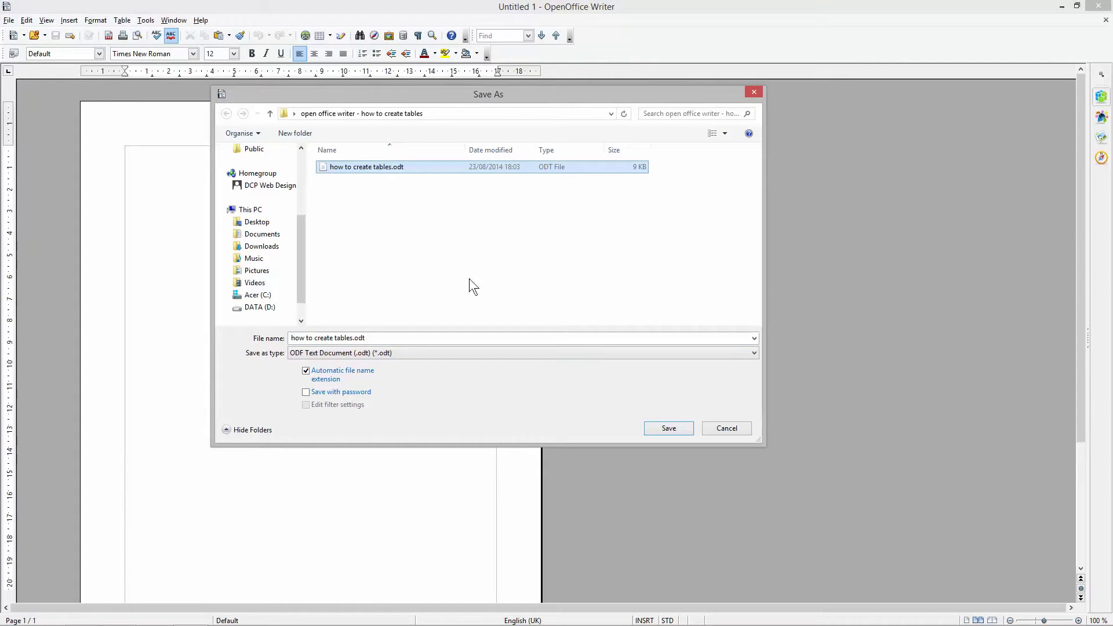
click(686, 432)
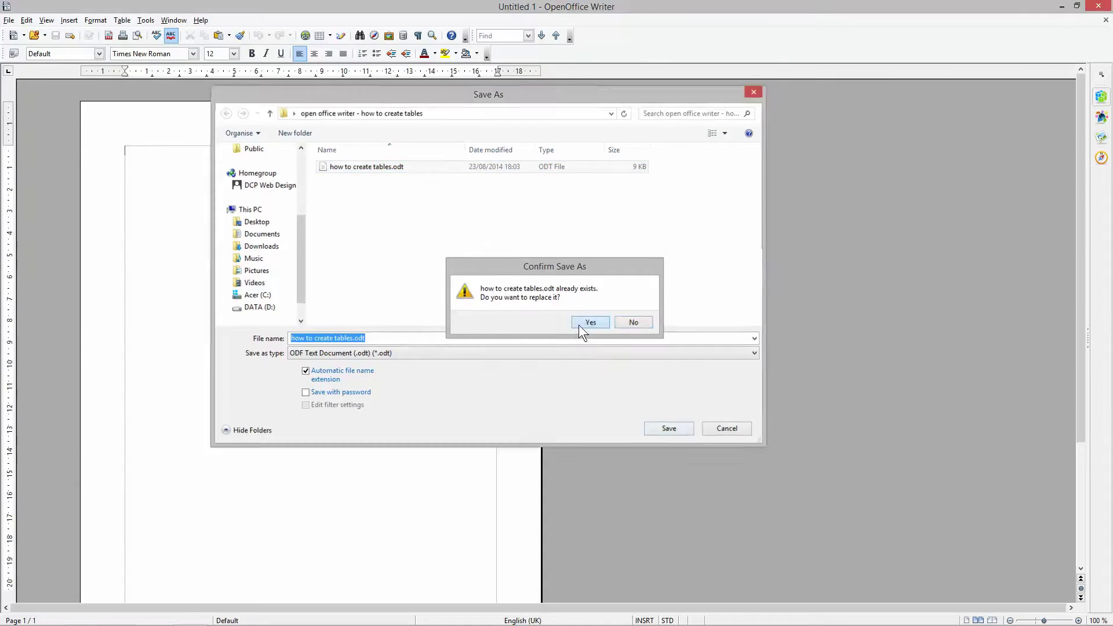
click(579, 323)
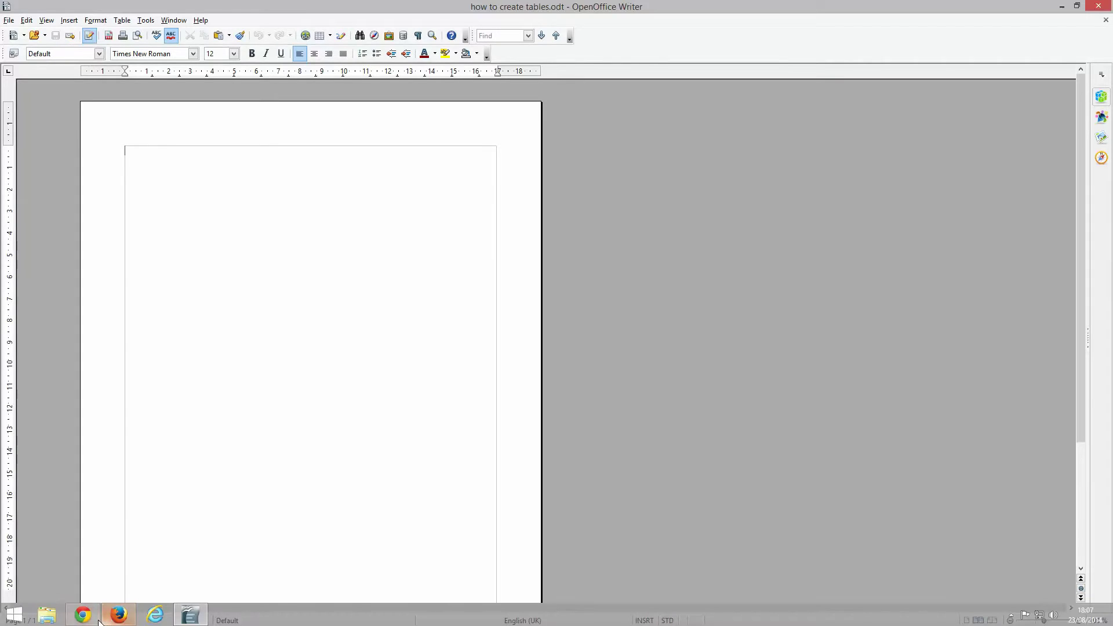
Switch to Chrome, view the DCP Web Designers YouTube videos page and its address, and minimize the browser.
click(83, 615)
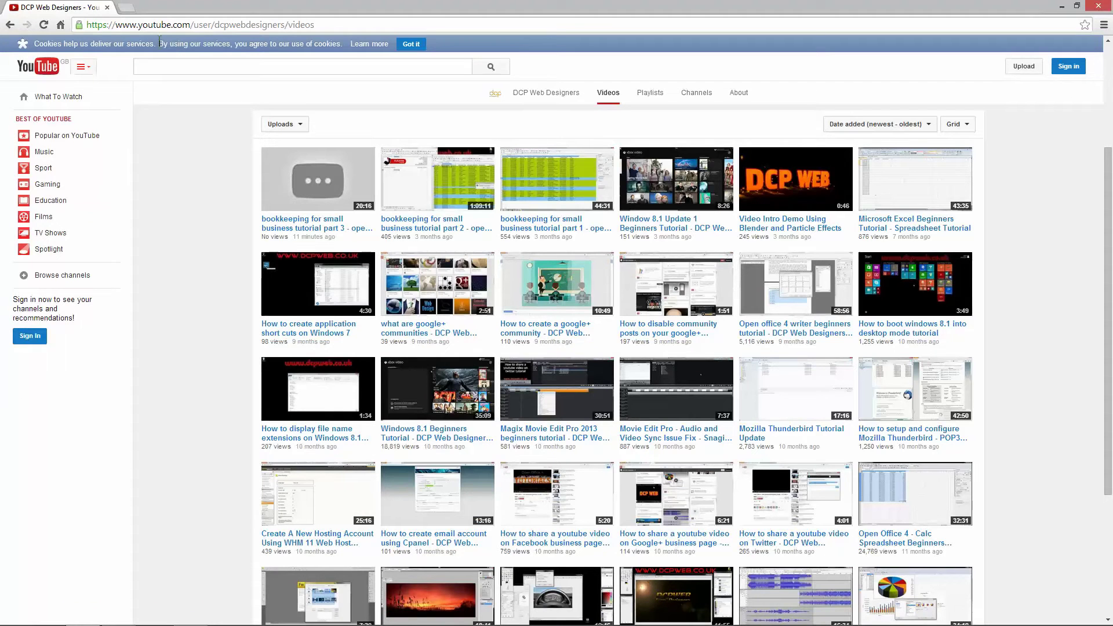
drag(89, 25, 366, 22)
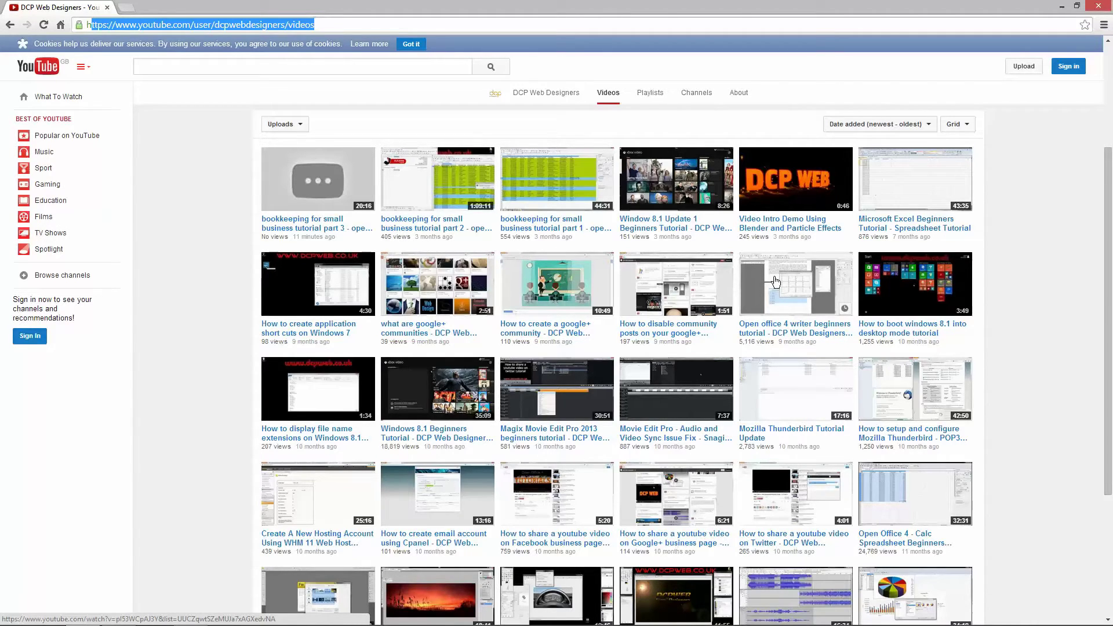
click(1064, 7)
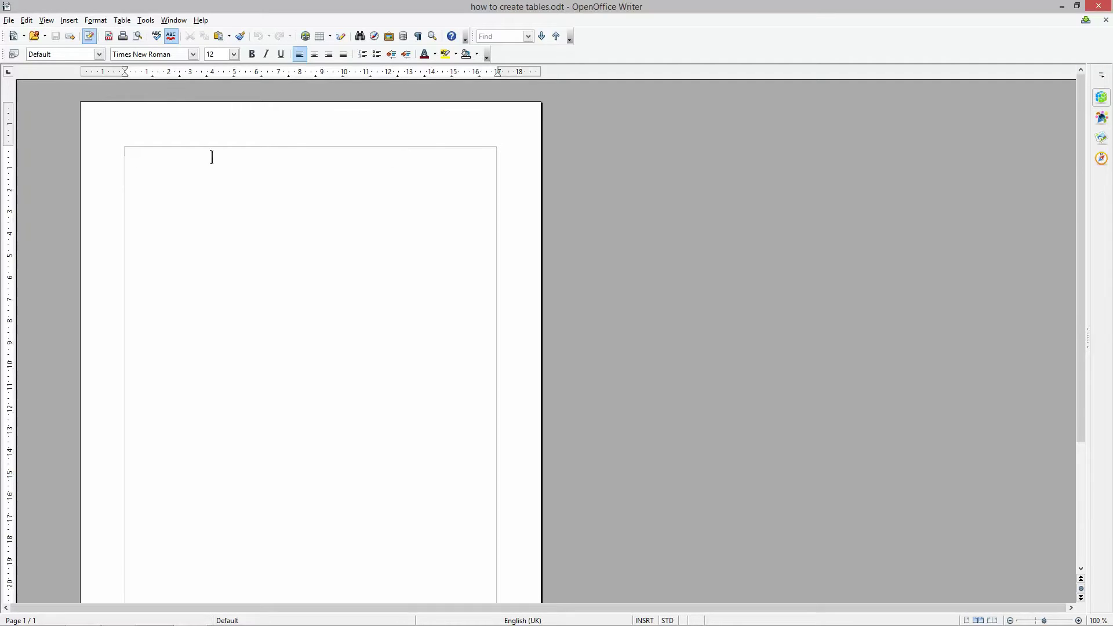
Add an empty line at the start of the document and save it.
click(1104, 546)
key(Return)
key(ctrl+s)
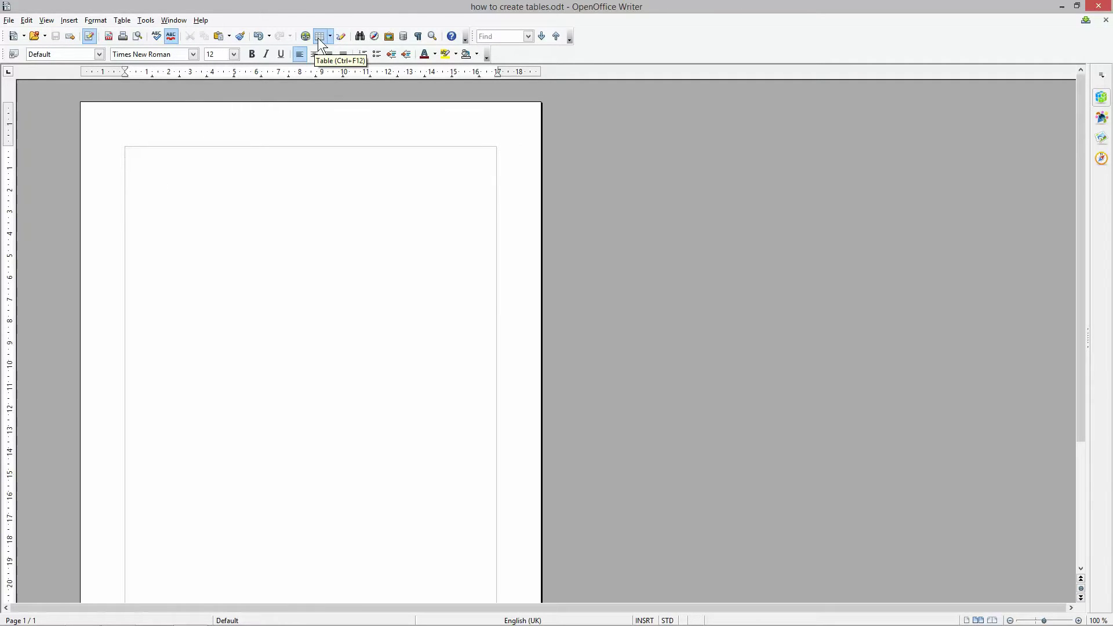
Preview the AutoFormat styles available for a new table, including Blue, Brown, Currency 3D and Green, and cancel without inserting a table.
click(320, 39)
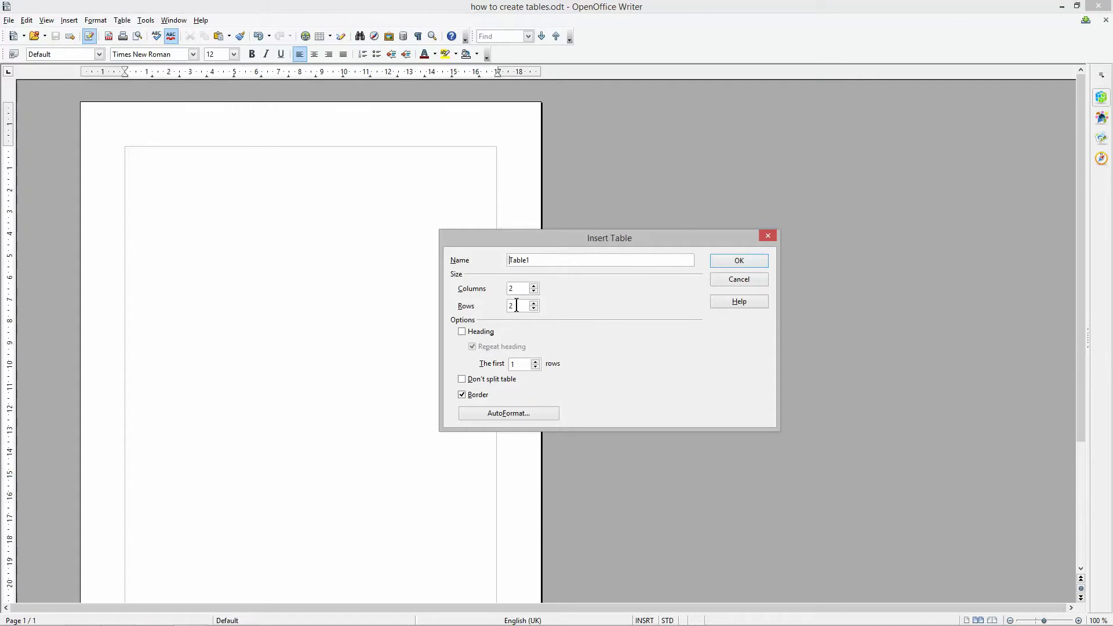
click(500, 413)
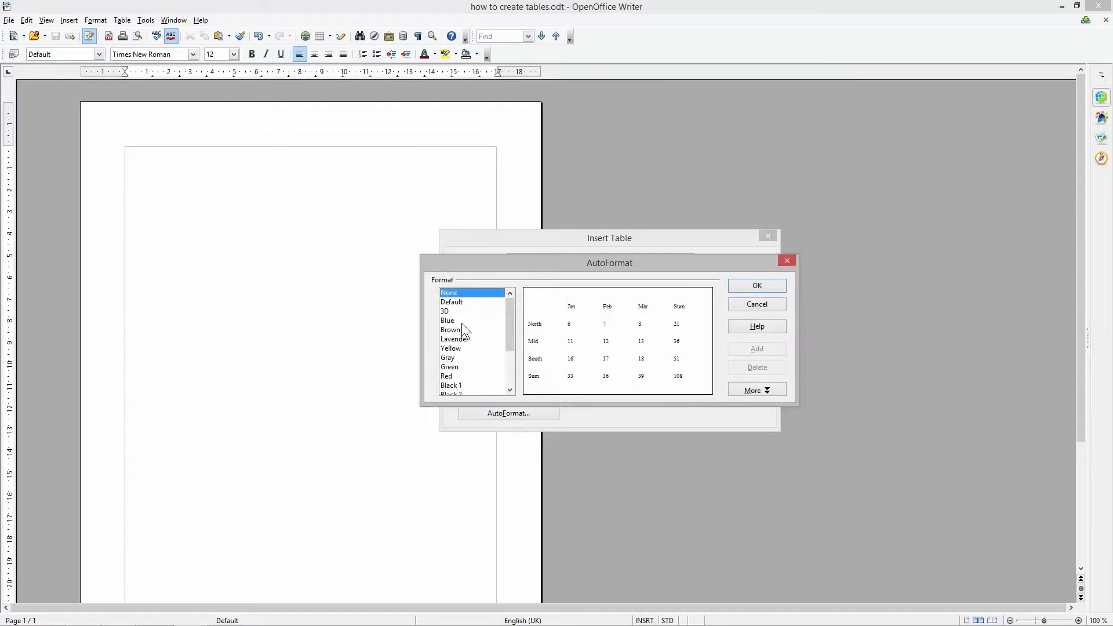
click(461, 320)
click(462, 339)
click(462, 348)
click(459, 358)
click(458, 367)
click(461, 312)
click(462, 302)
click(461, 311)
click(461, 320)
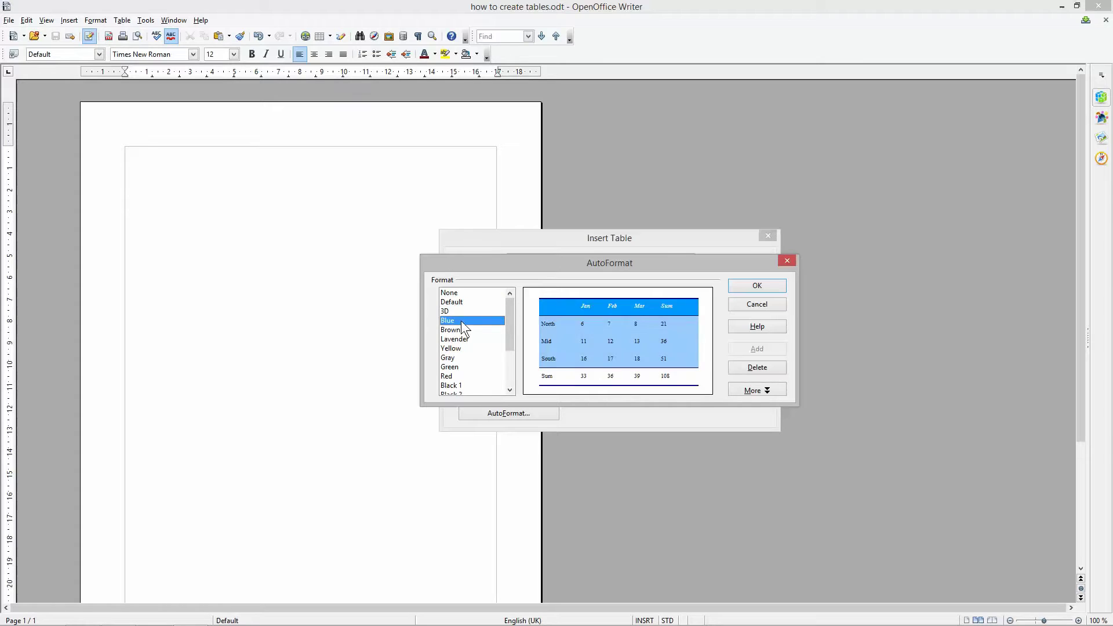
click(461, 329)
scroll(453, 364, down, 3)
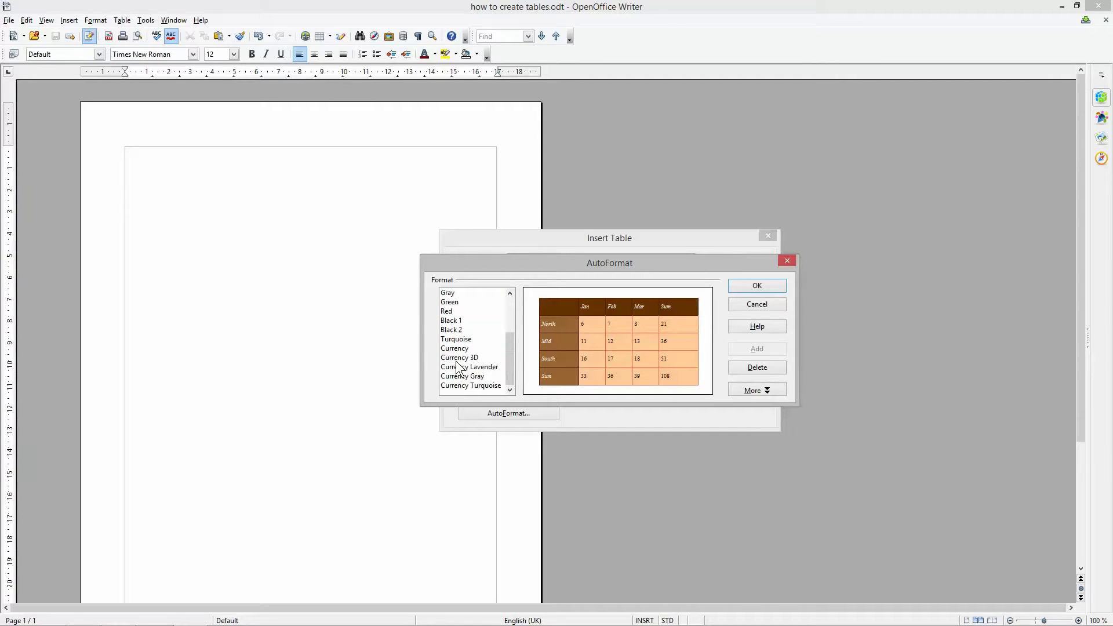
click(456, 358)
click(460, 347)
click(464, 311)
click(462, 302)
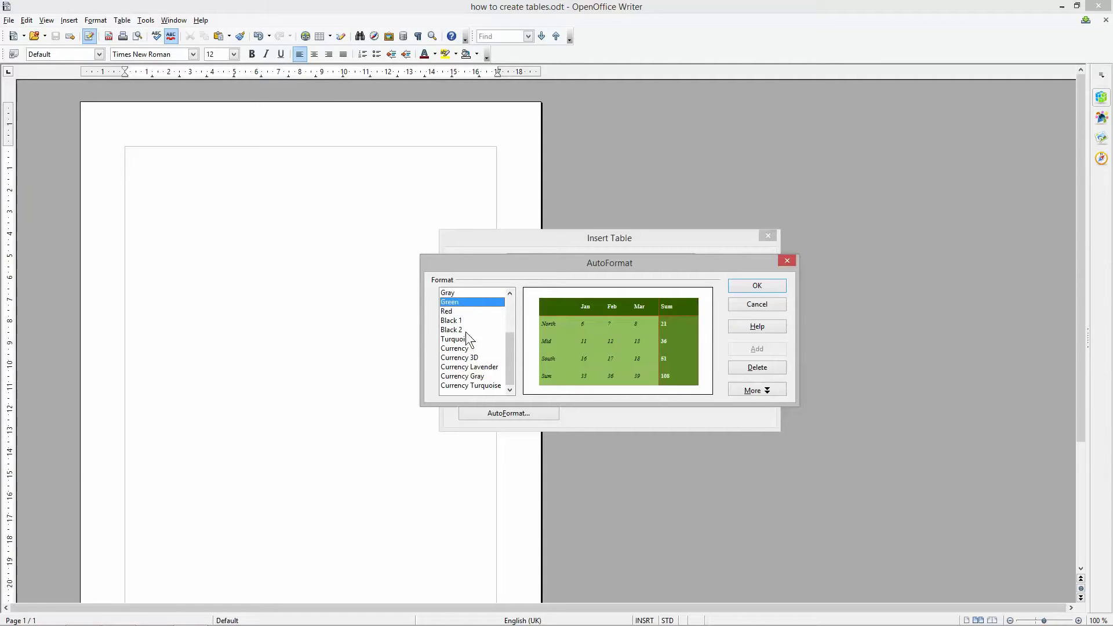
click(757, 304)
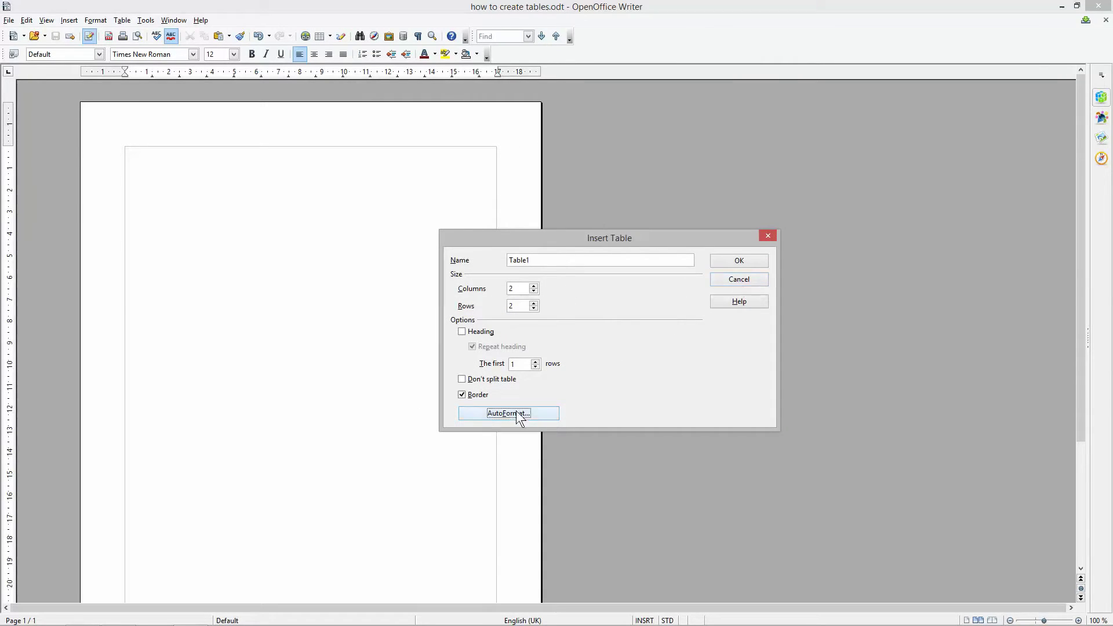
click(739, 281)
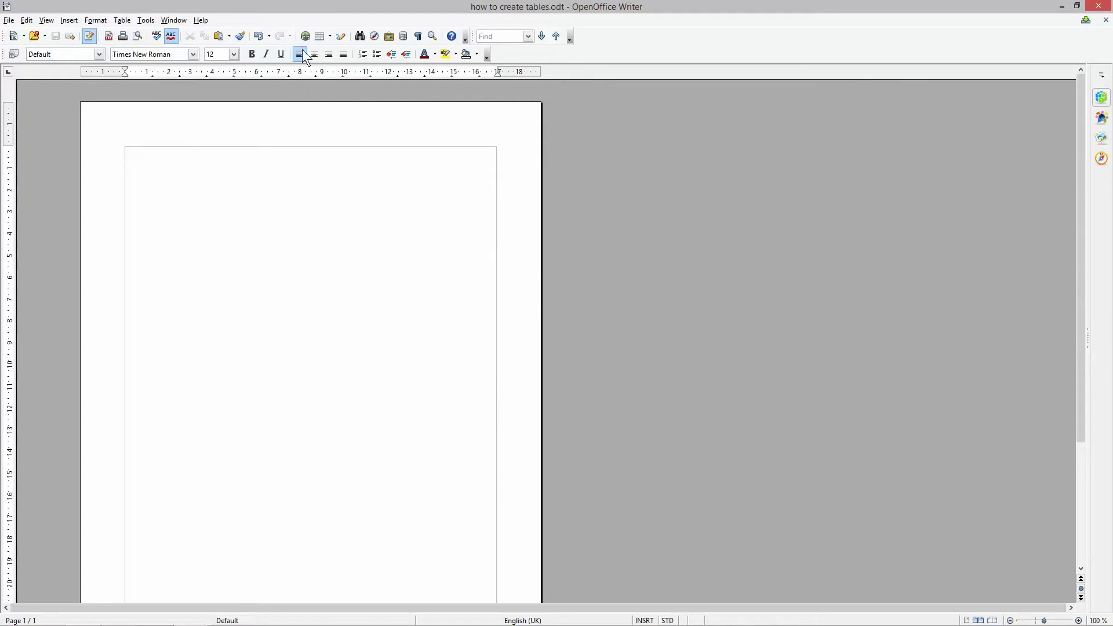
Insert a table with four columns and one row below the empty line.
click(331, 36)
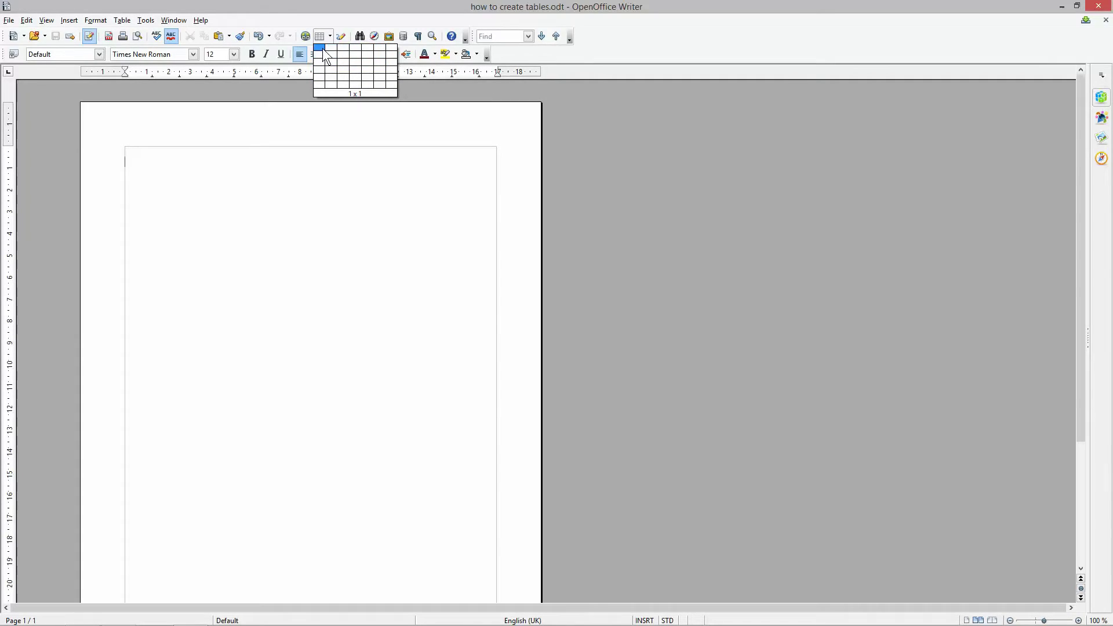
click(355, 49)
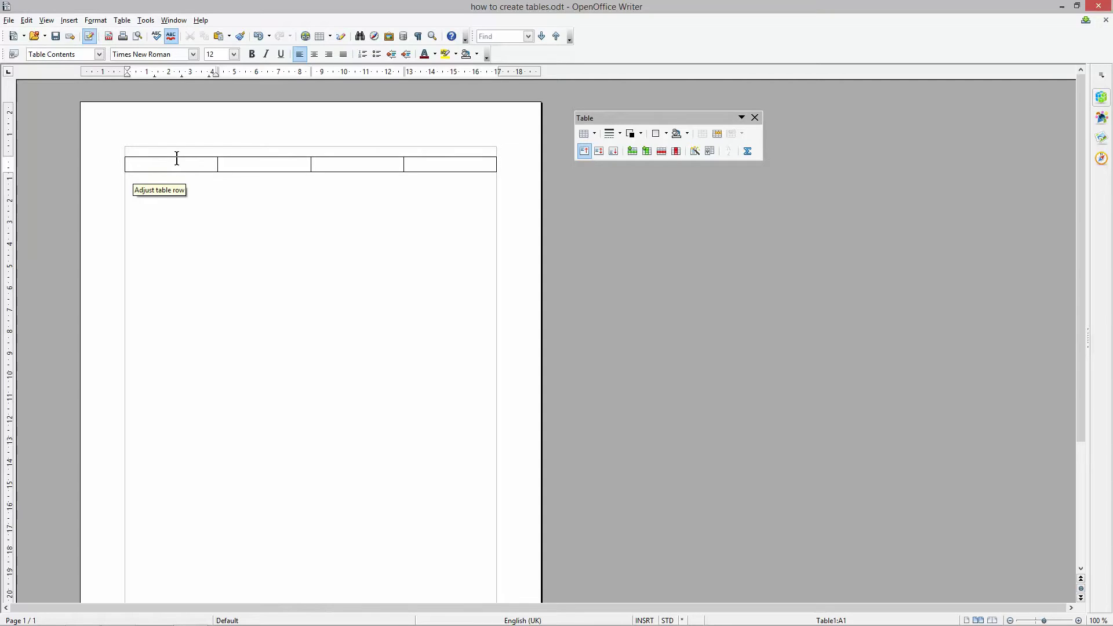
Add a second row to the table by advancing past the last cell of the first row.
key(Tab)
key(Tab)
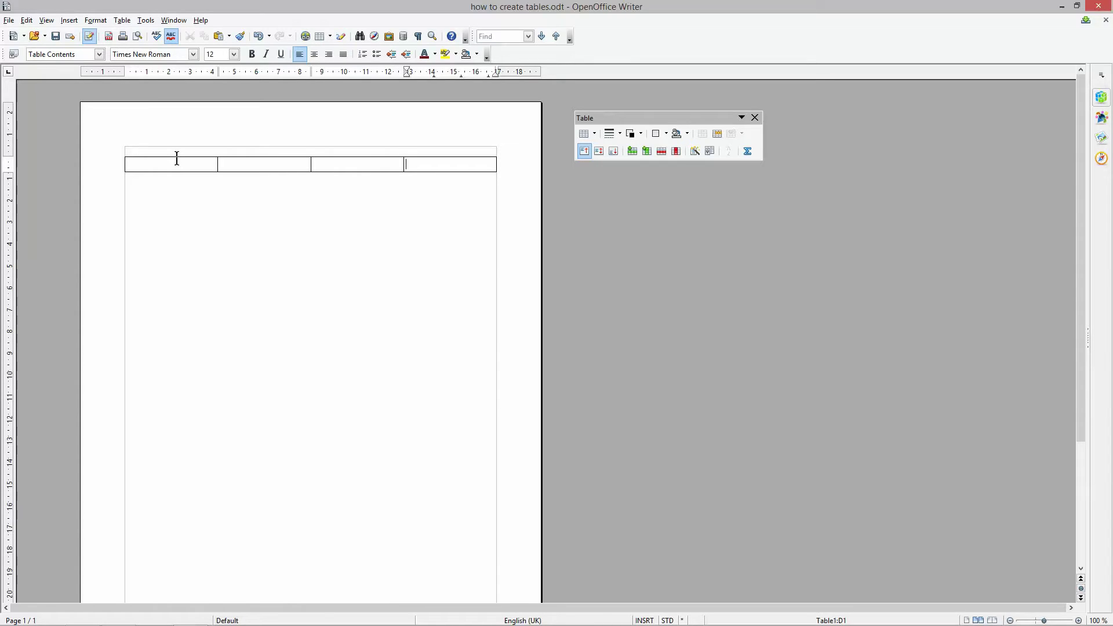
scroll(454, 345, up, 2)
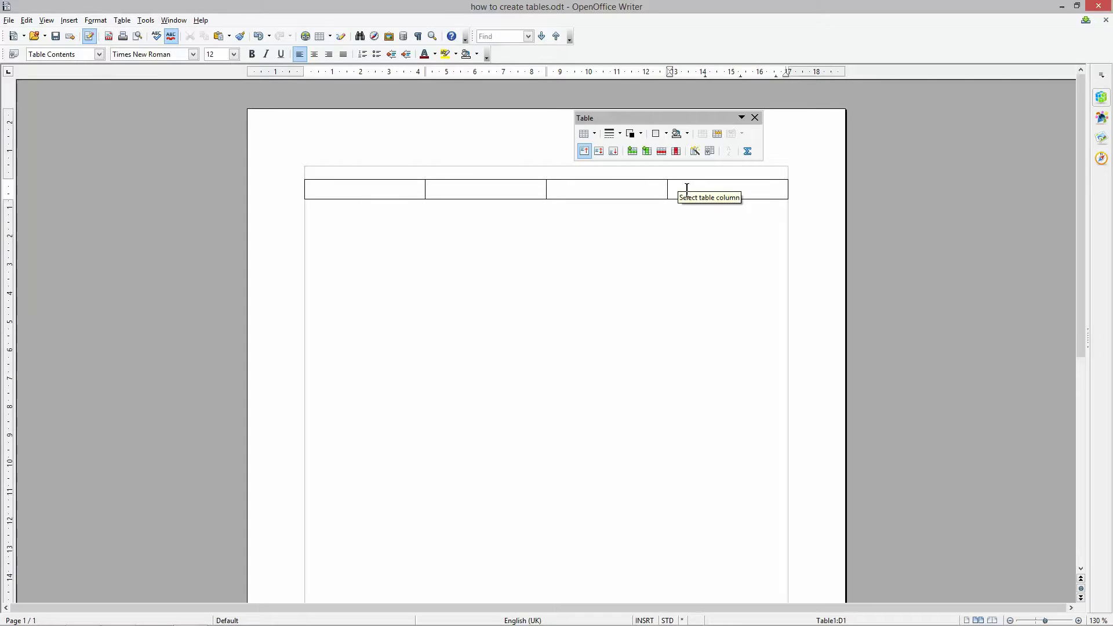
key(Tab)
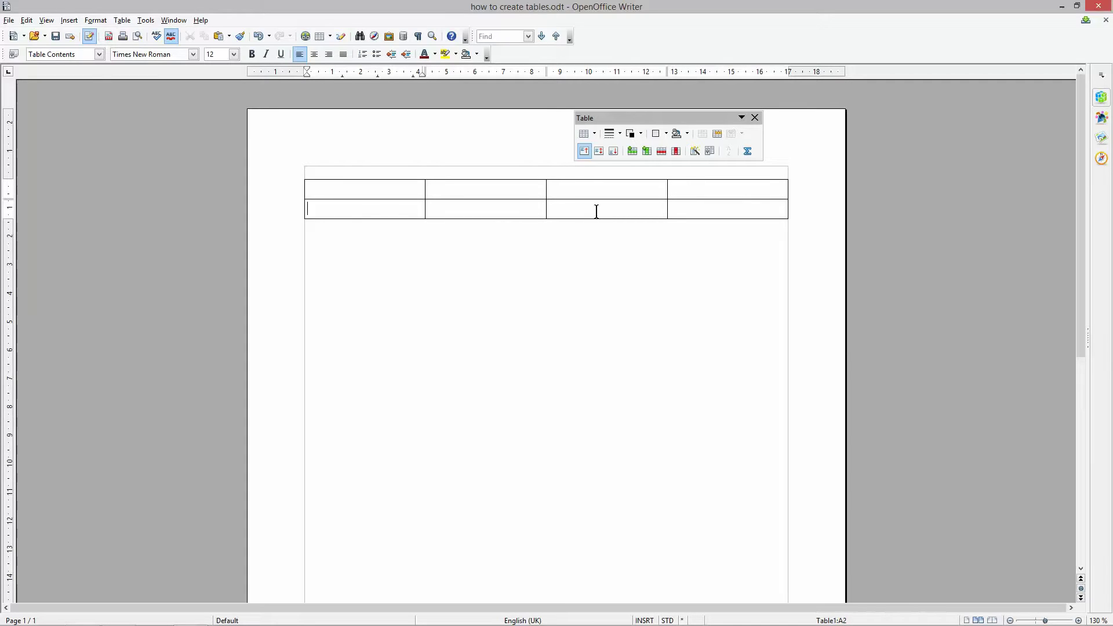
Move the Table toolbar clear of the page and extend the table to six rows by advancing through its cells.
drag(673, 114, 168, 122)
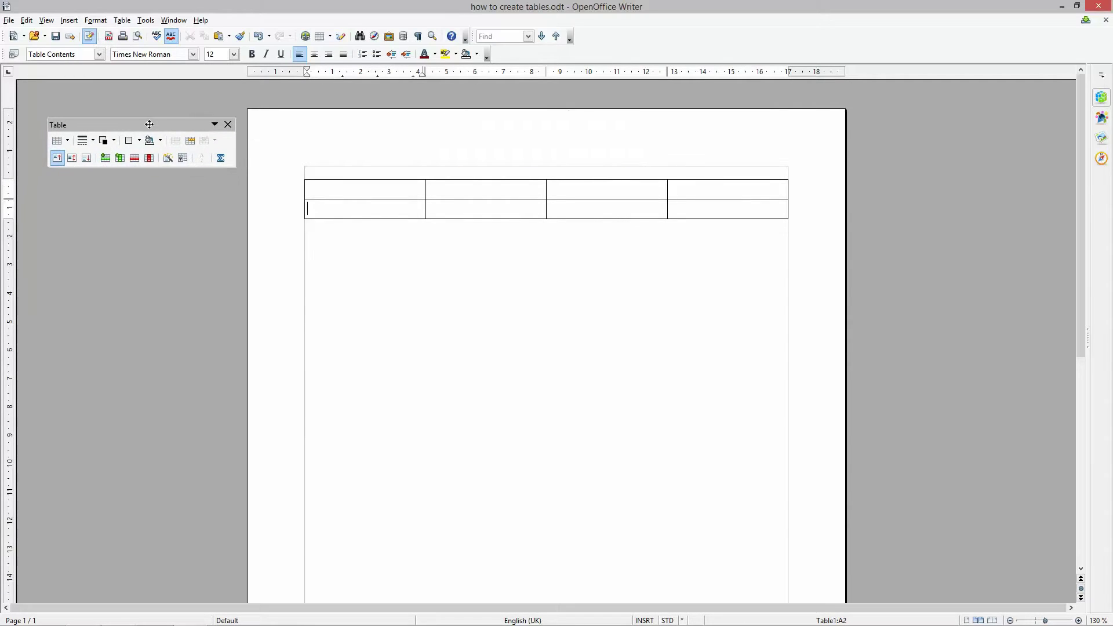
click(457, 211)
key(Tab)
key(Tab)
key(Tab)
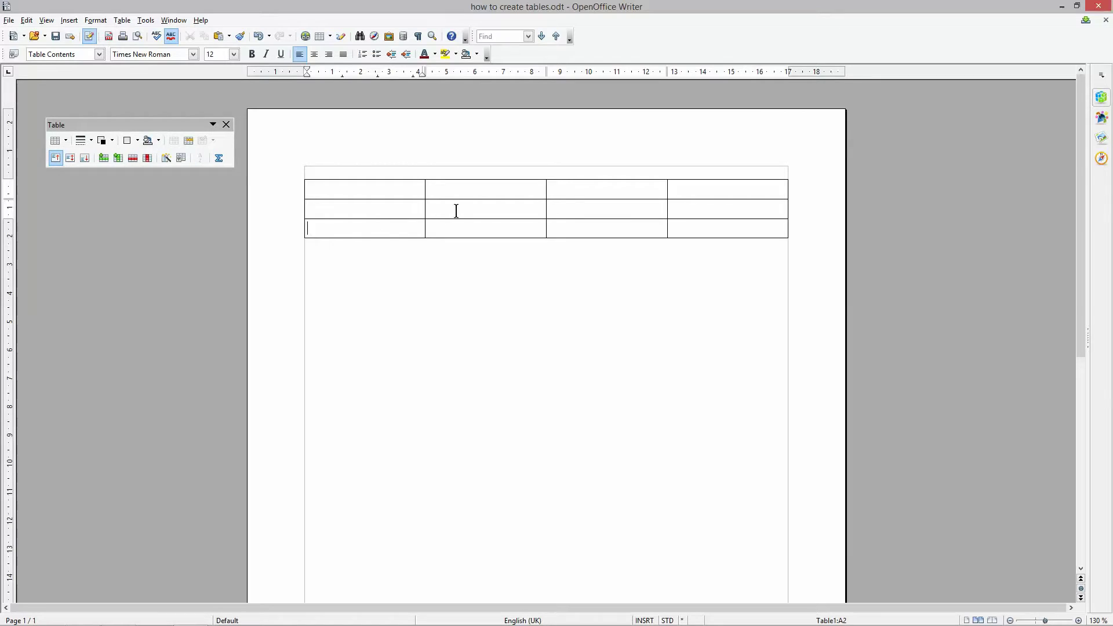
key(Tab)
key(Tab)
key(Tab)
key(Tab)
key(Tab)
key(Tab)
key(Tab)
key(Tab)
key(Tab)
key(Tab)
key(Tab)
key(Tab)
key(Tab)
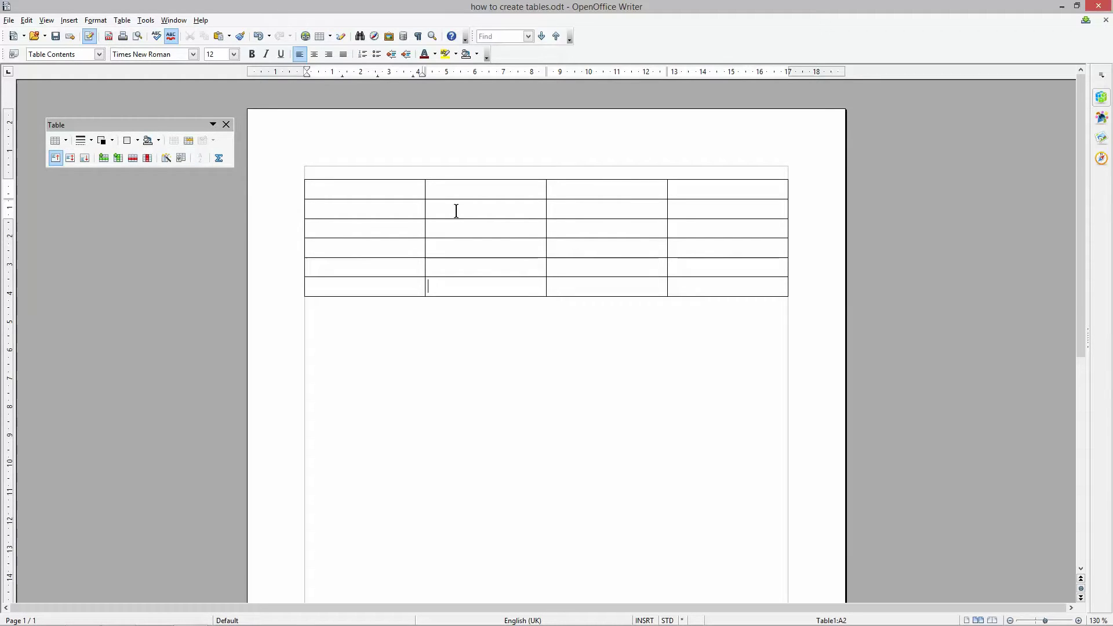
Delete all the added rows below the table's first row.
drag(382, 237, 718, 308)
click(133, 157)
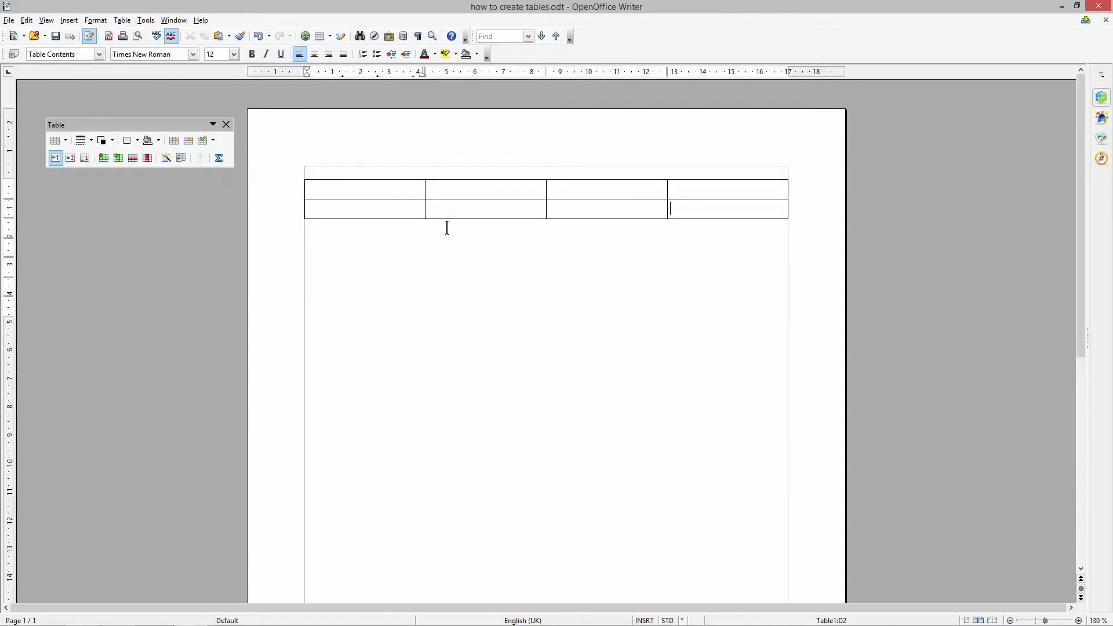
drag(395, 208, 673, 208)
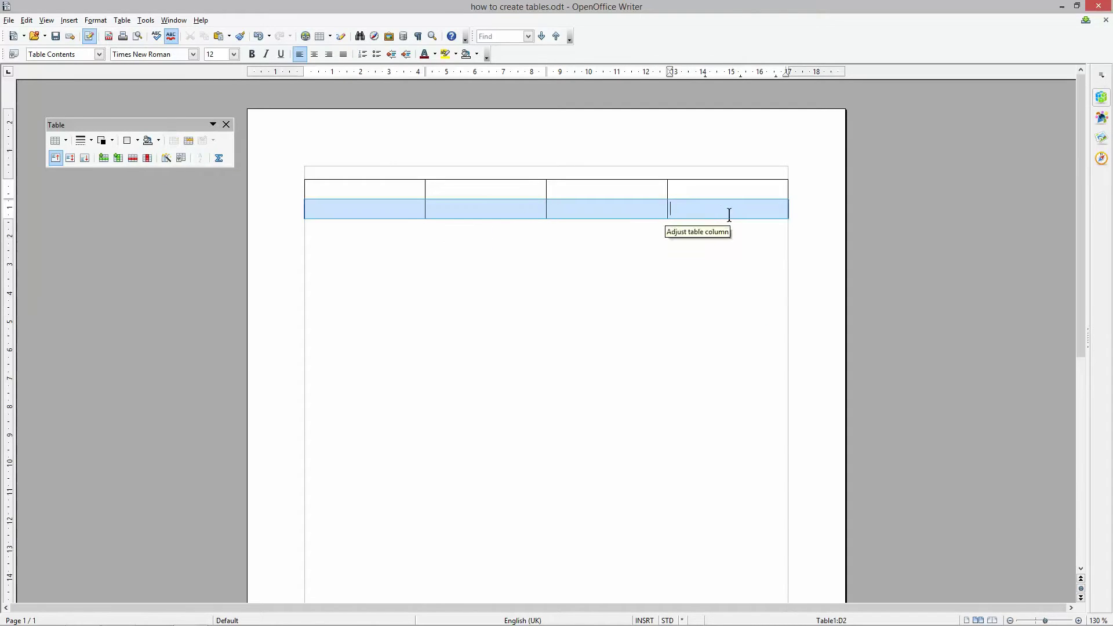
click(133, 158)
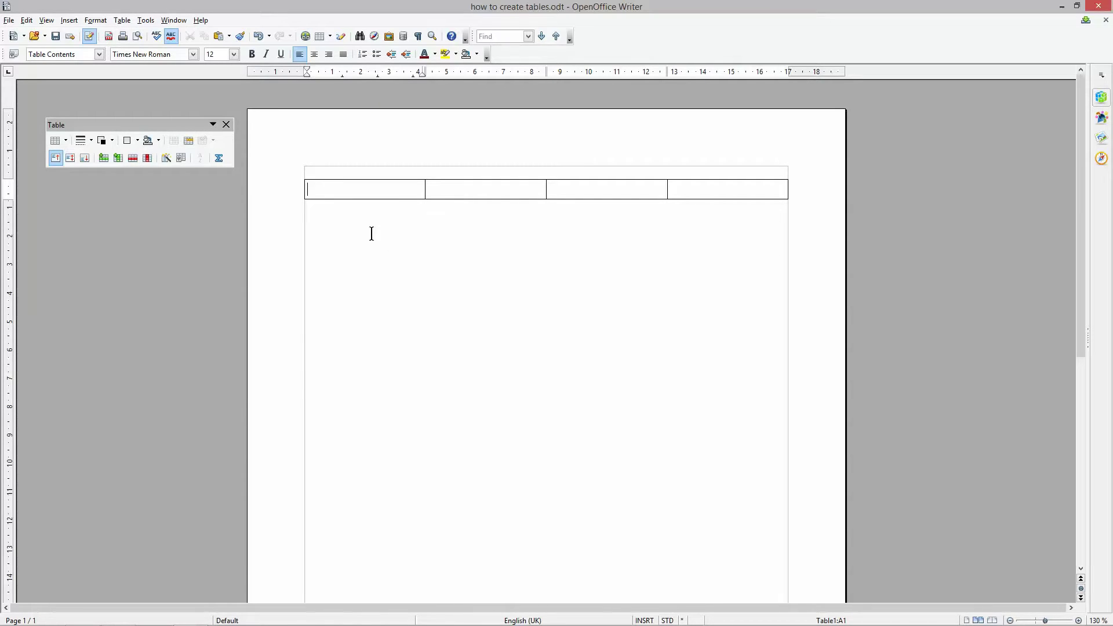
Place the cursor outside the table and back in its first cell, and shift the Table toolbar slightly.
click(321, 172)
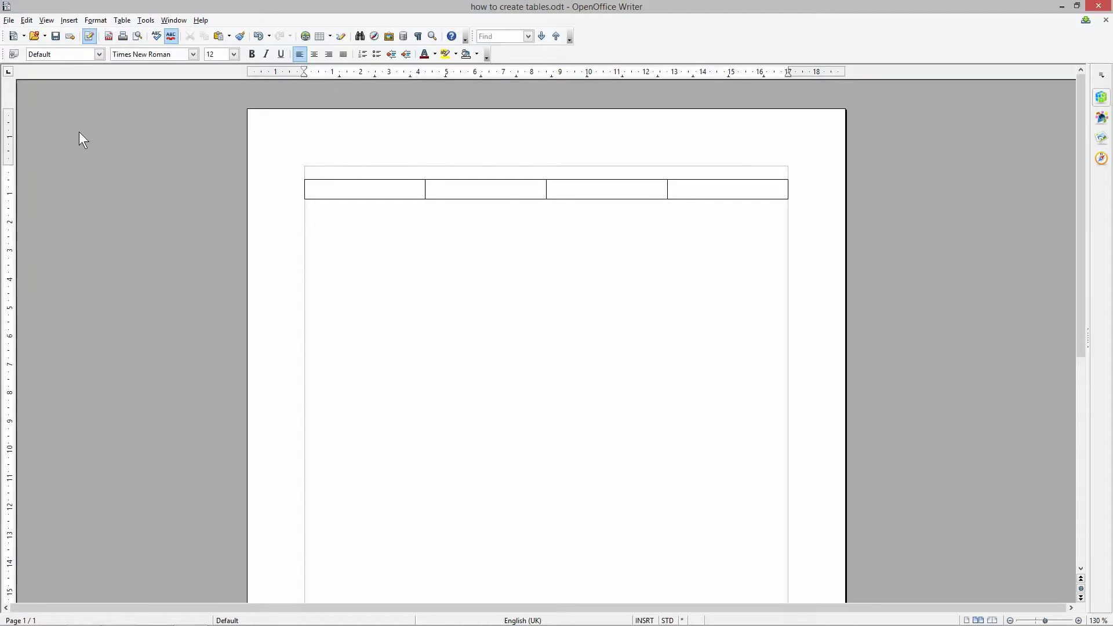
click(333, 189)
drag(134, 124, 140, 118)
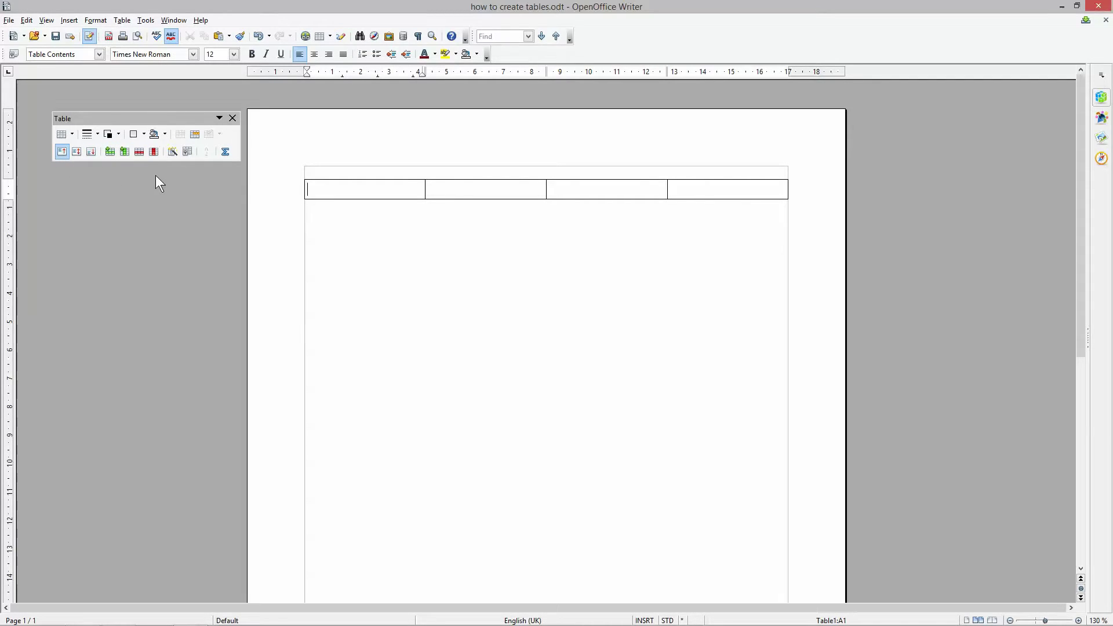
Insert rows repeatedly from the first cell until the table has twelve rows.
click(110, 152)
click(110, 152)
click(110, 152)
click(110, 152)
click(110, 152)
click(110, 152)
click(110, 152)
click(110, 151)
click(111, 153)
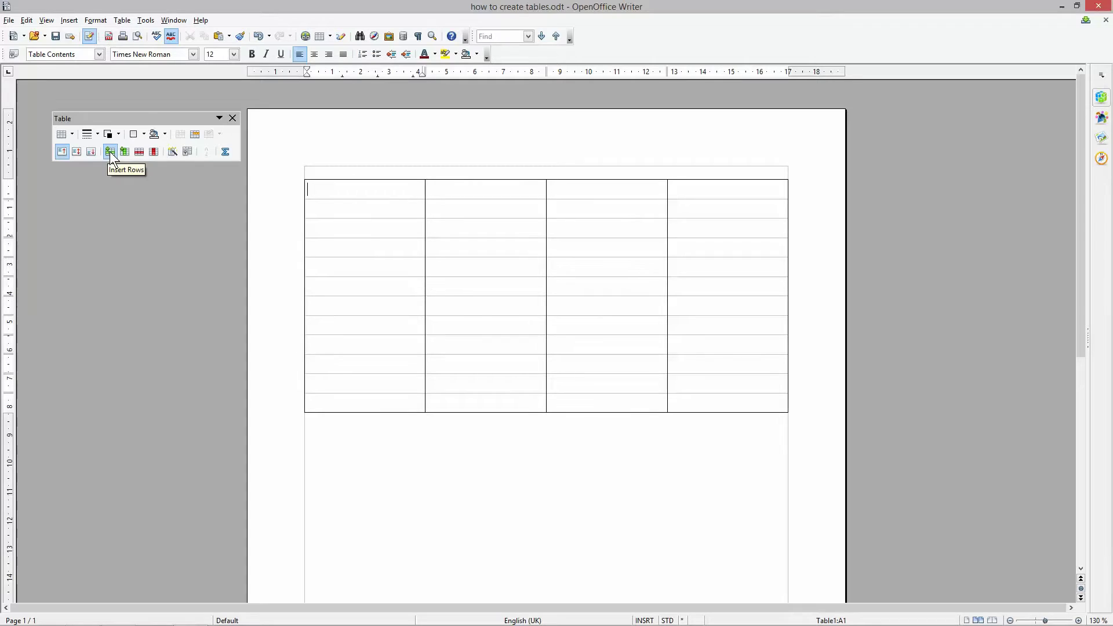
Delete rows from the table one at a time until three rows are left.
click(143, 153)
click(141, 152)
click(142, 152)
click(142, 152)
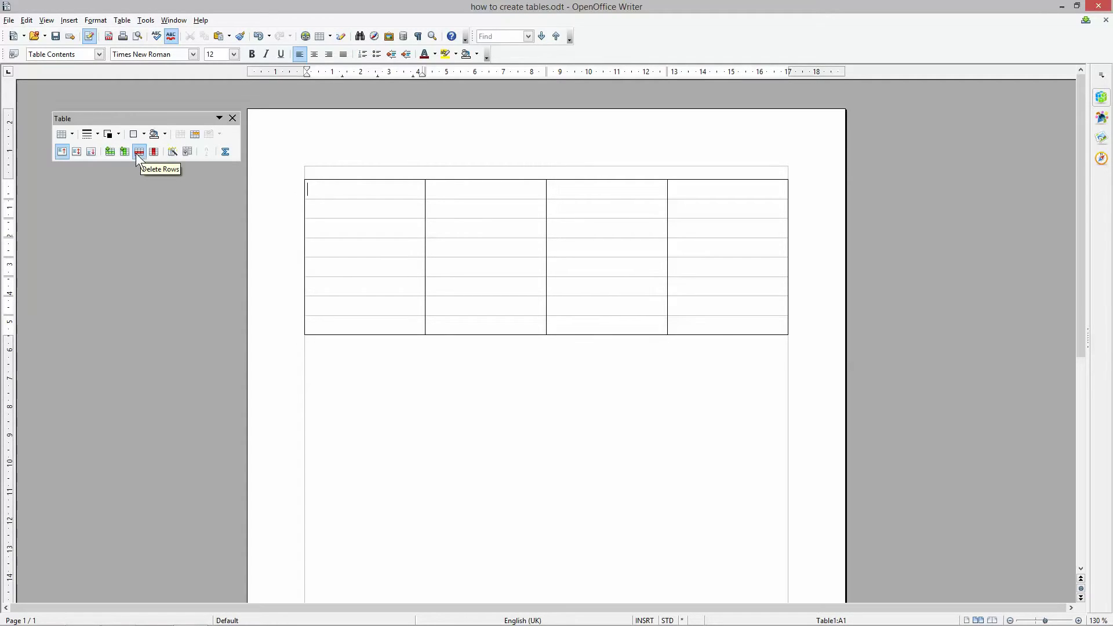
click(140, 153)
click(140, 153)
click(140, 153)
click(140, 153)
click(140, 152)
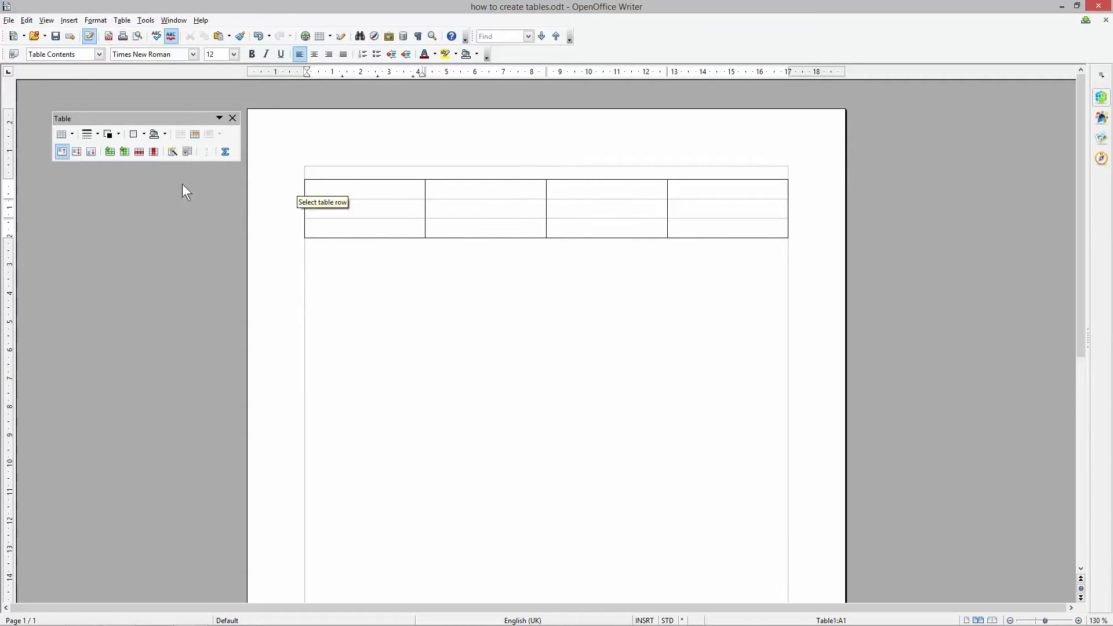
Insert a column so that the table has five columns.
click(124, 150)
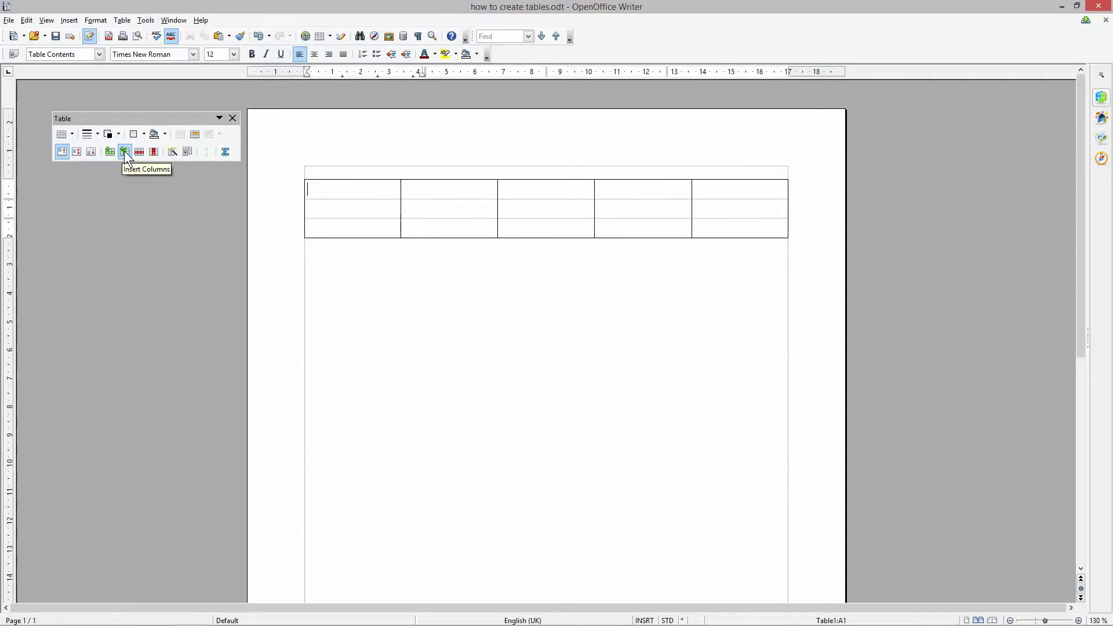
Delete the table's first column so that four columns remain.
click(154, 152)
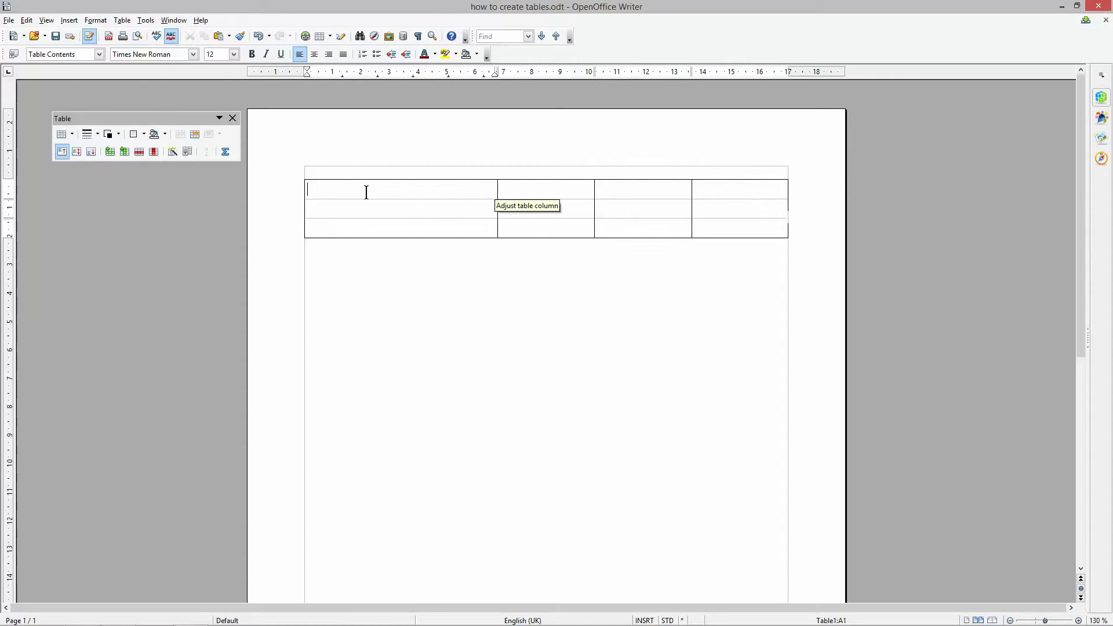
drag(452, 189, 721, 197)
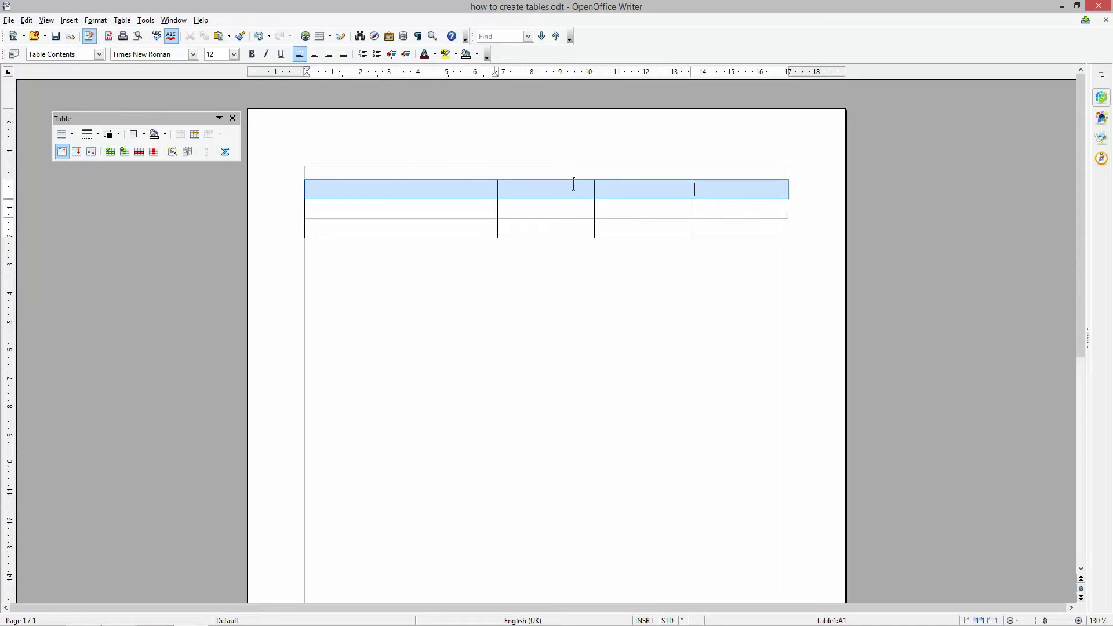
click(394, 191)
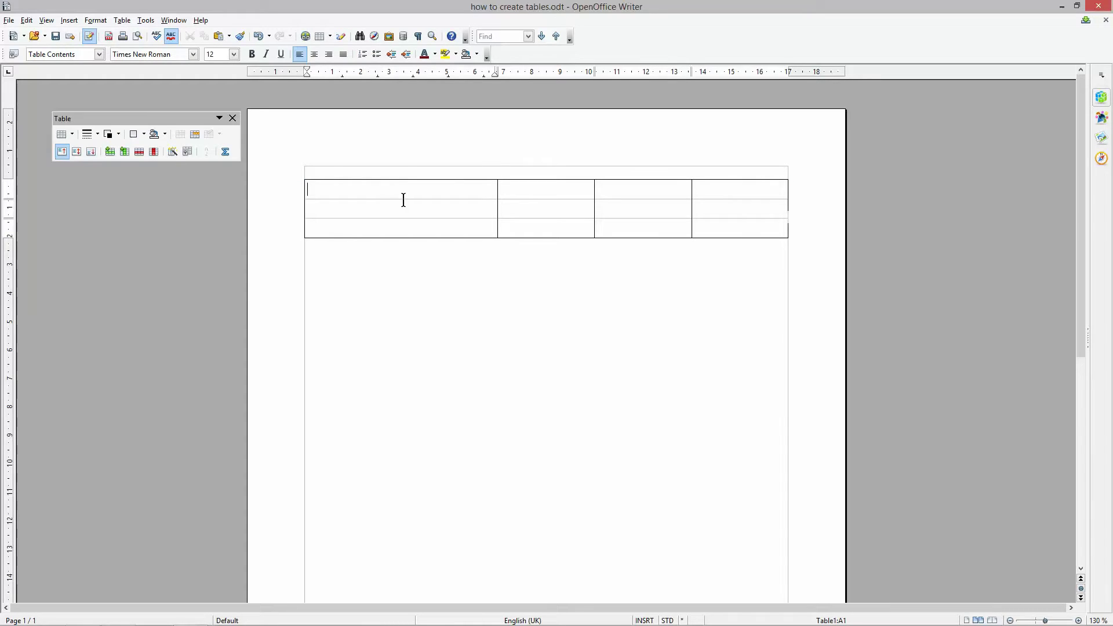
Move the three inner column borders to the left so that the first three columns become roughly equal in width.
drag(497, 190, 412, 190)
drag(596, 195, 531, 193)
drag(692, 195, 651, 195)
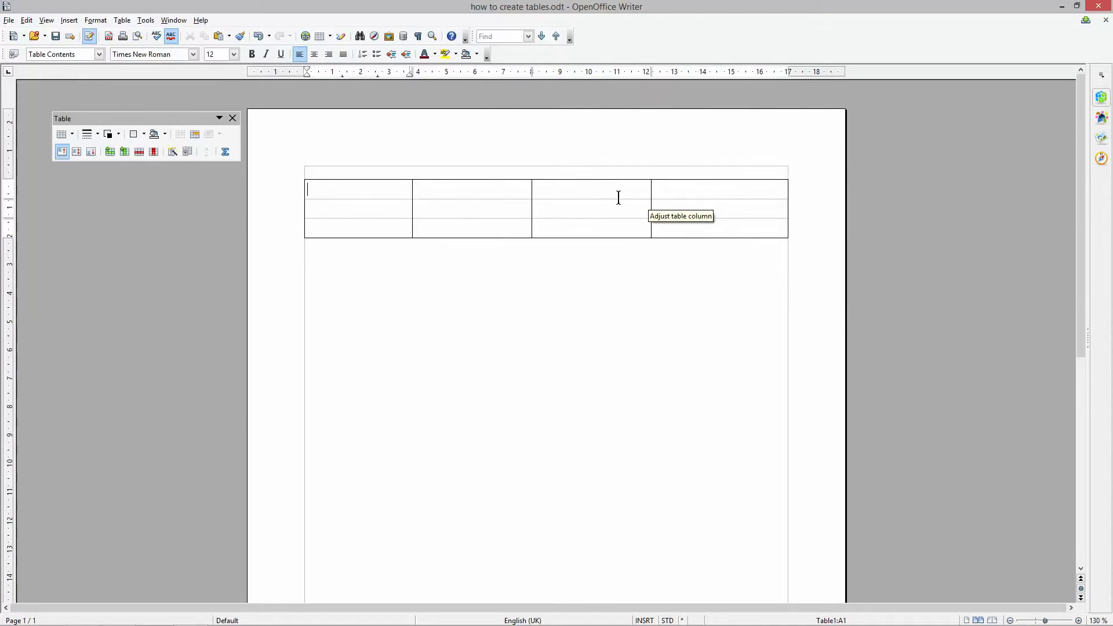
click(569, 191)
click(690, 193)
click(398, 191)
click(447, 192)
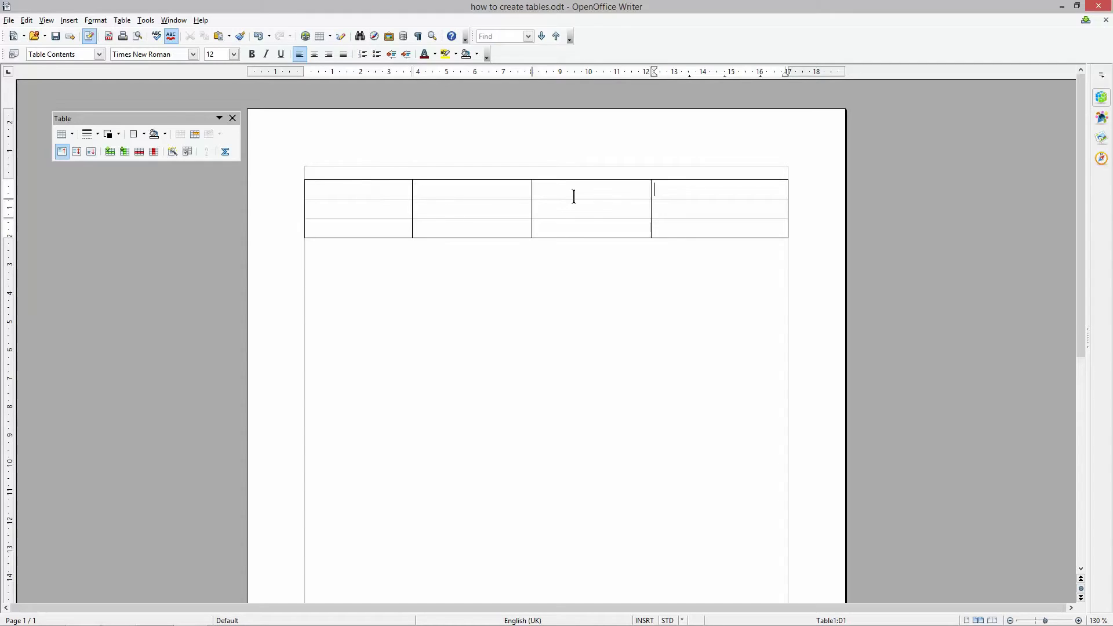
Shift the three inner column borders slightly to the right, making the third column the widest.
click(386, 209)
drag(412, 189, 429, 189)
drag(532, 188, 542, 188)
drag(649, 186, 676, 186)
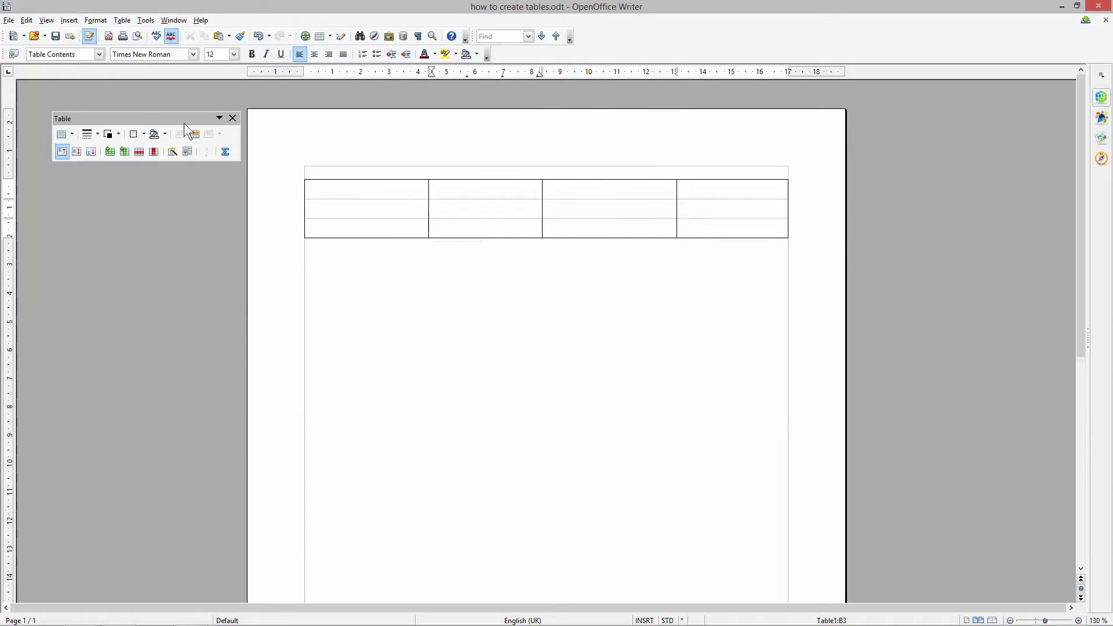
Check how the table looks in the page preview and return to editing.
click(9, 20)
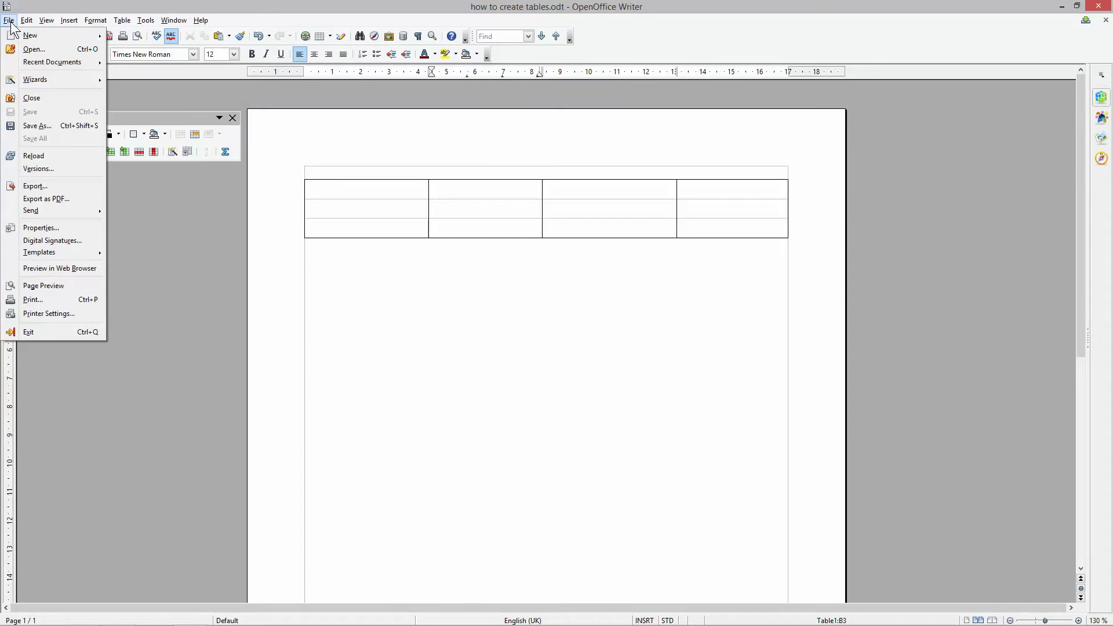
click(36, 286)
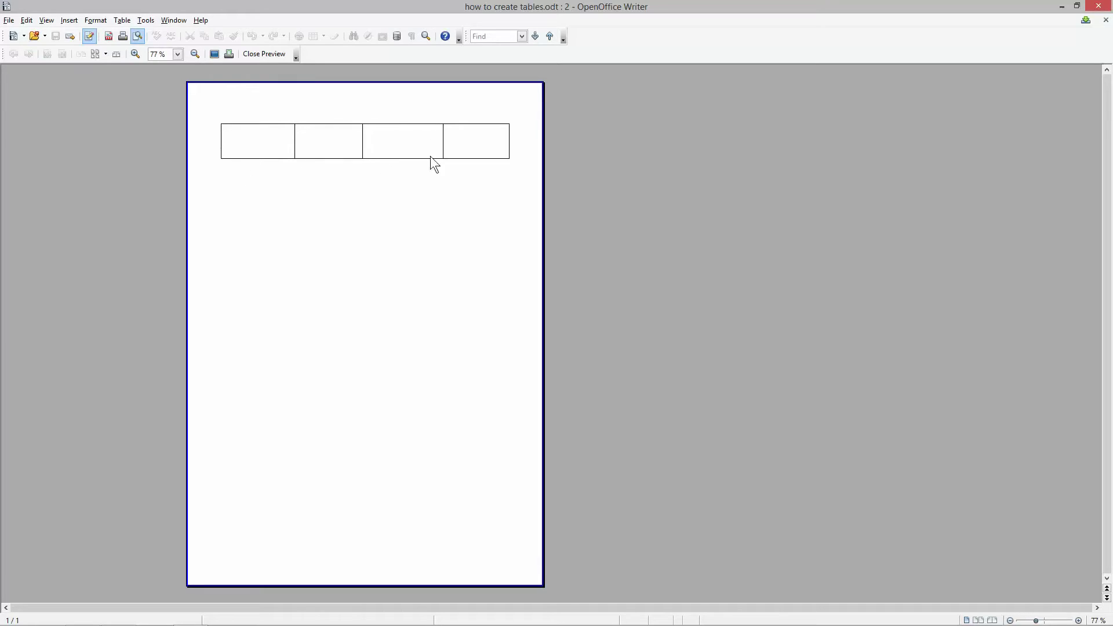
click(258, 54)
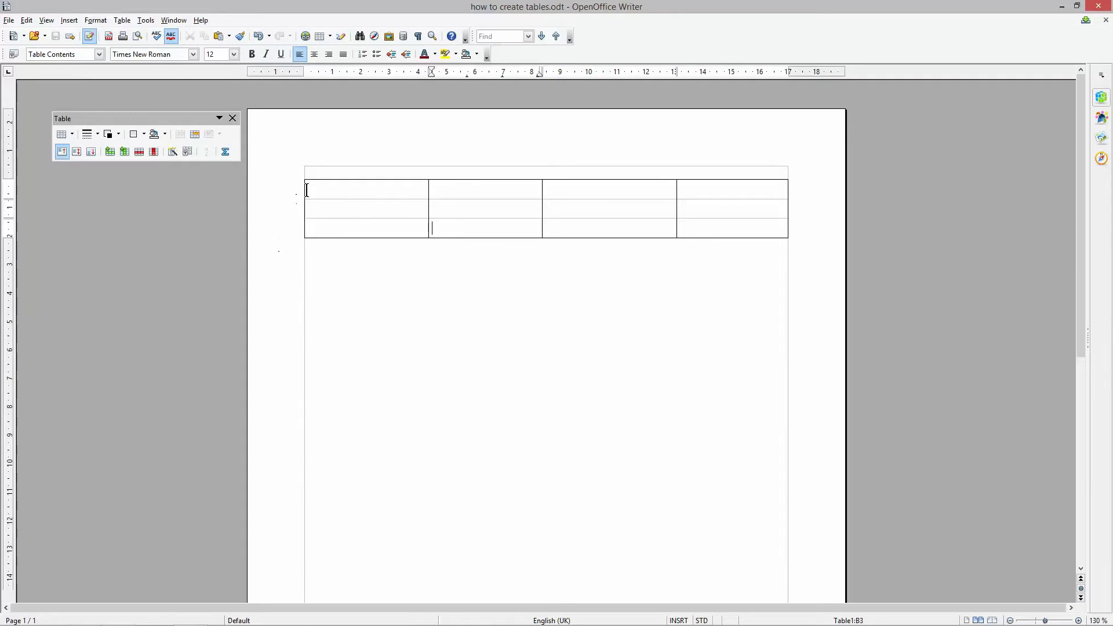
Apply outer borders and all inner lines to the entire table, and place the cursor in its last row.
drag(297, 190, 299, 230)
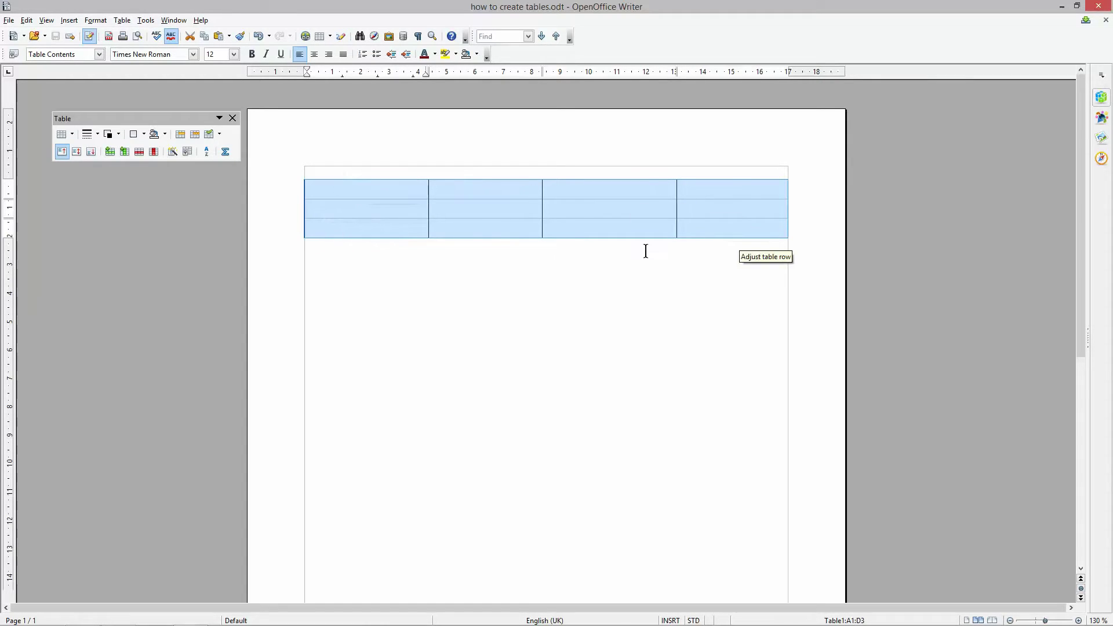
click(144, 134)
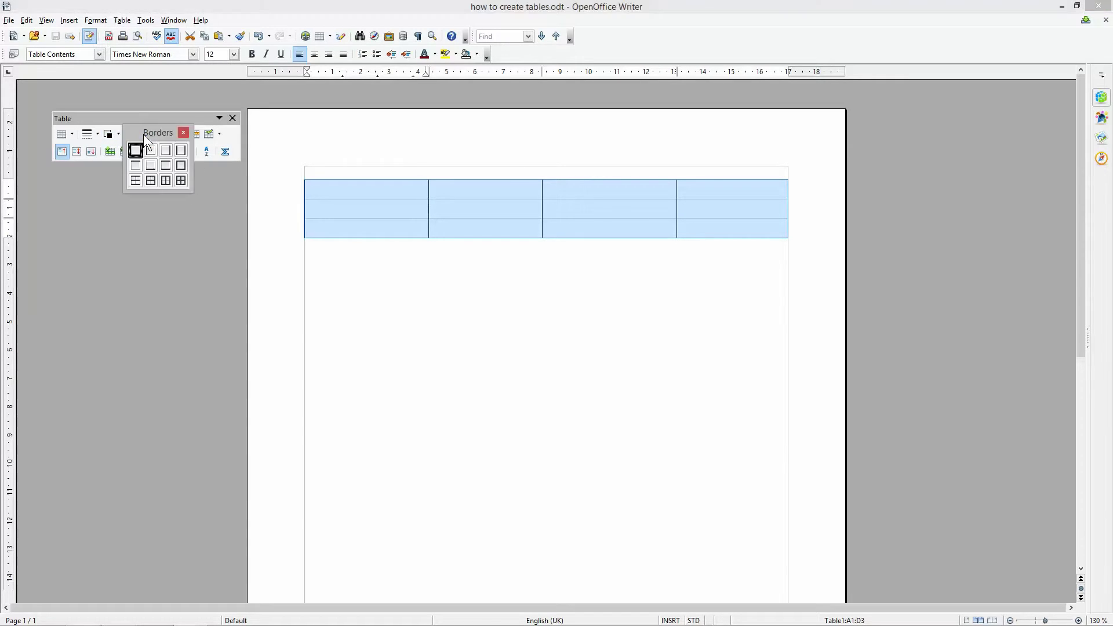
click(183, 182)
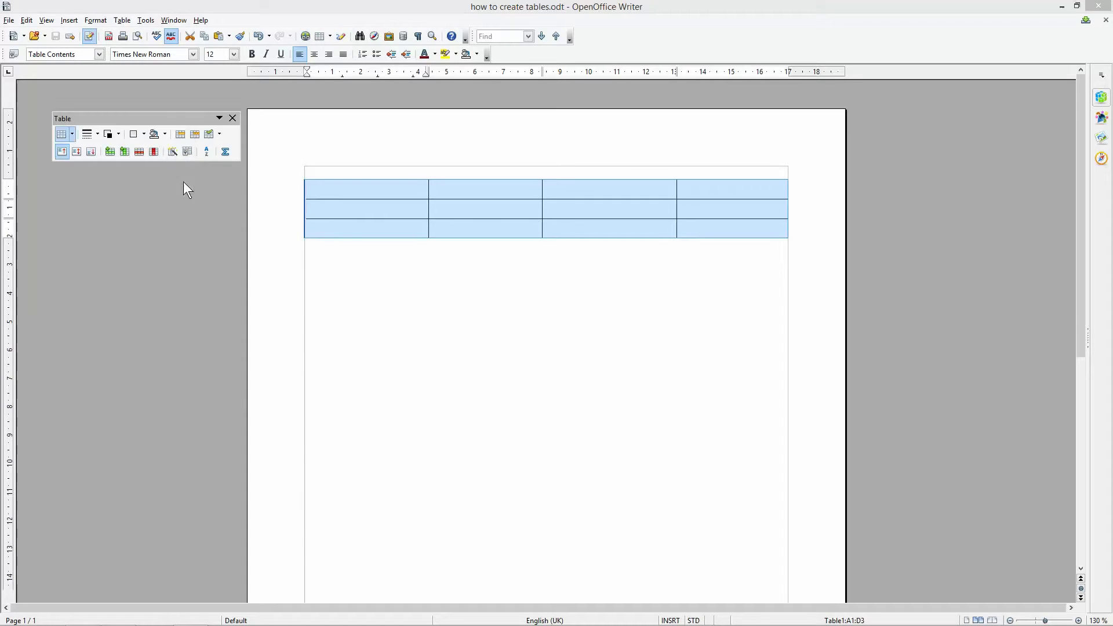
click(331, 259)
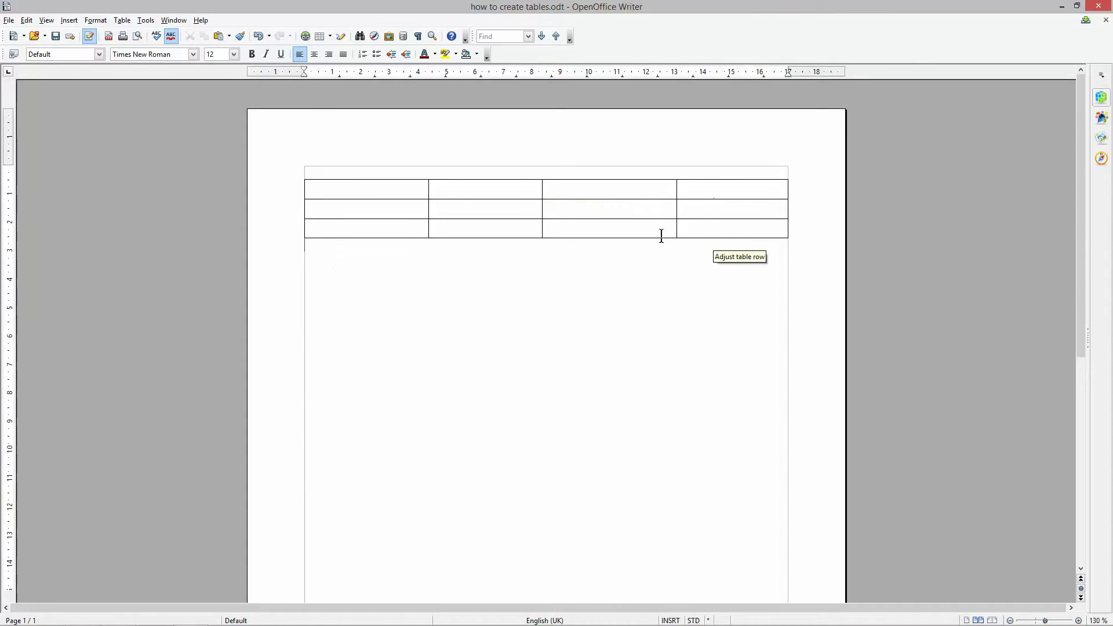
click(348, 229)
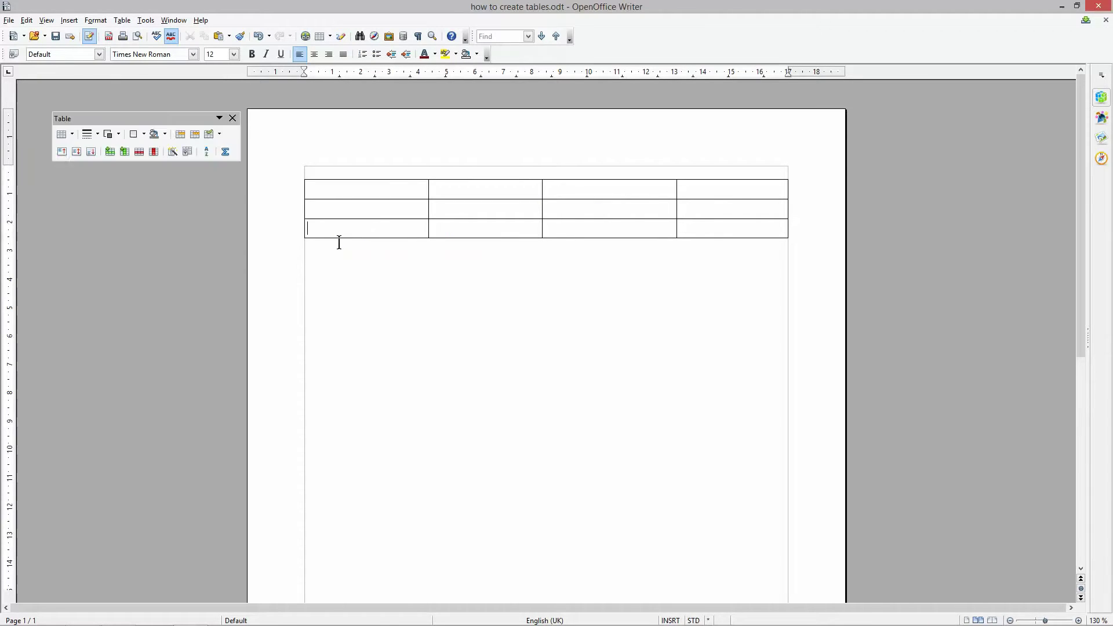
Save the document and check the bordered table in the page preview.
click(54, 35)
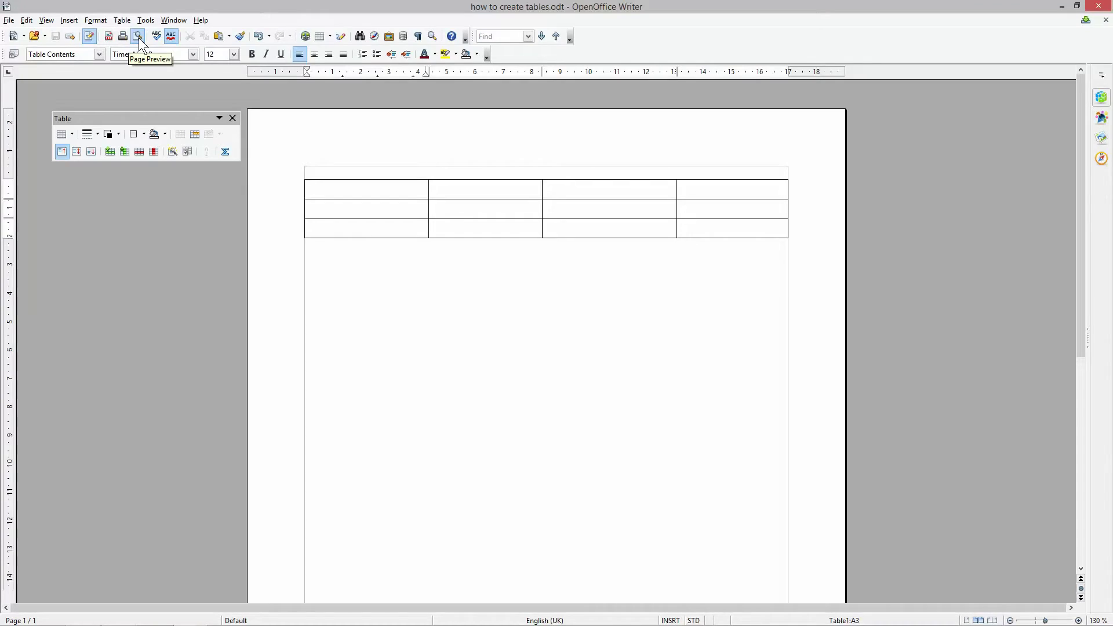
click(138, 37)
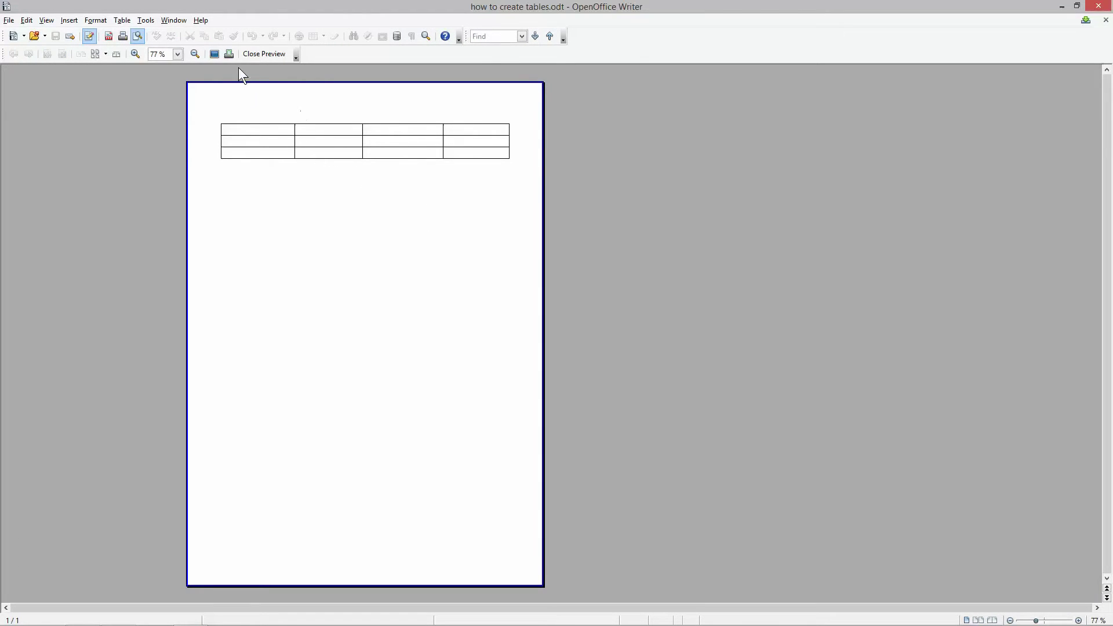
click(255, 57)
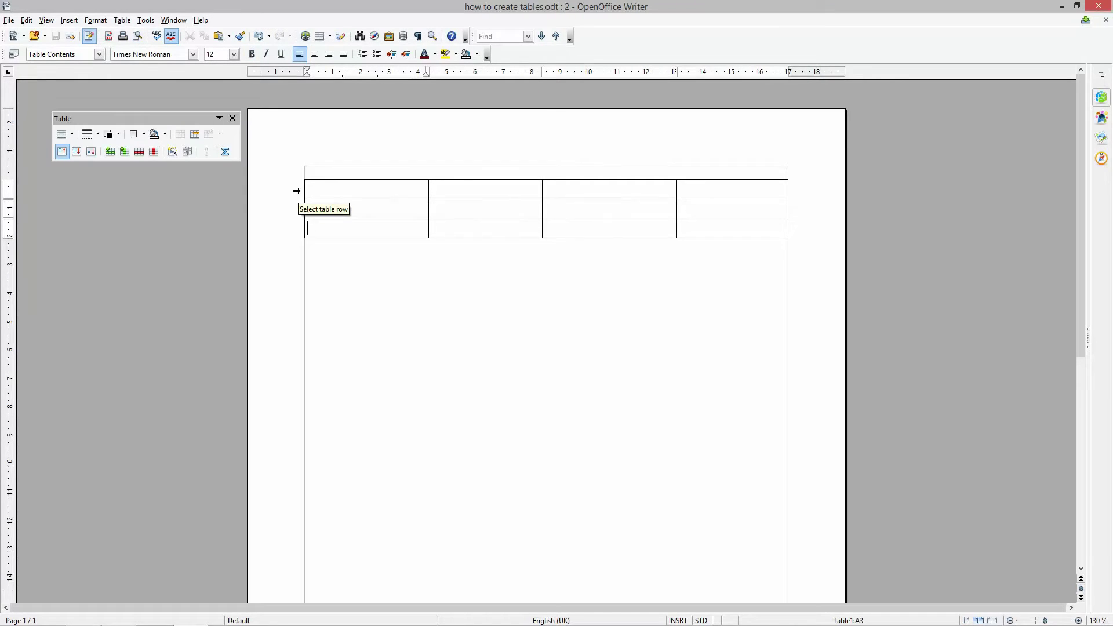
Fill the table's first row with a lime-green background.
click(297, 191)
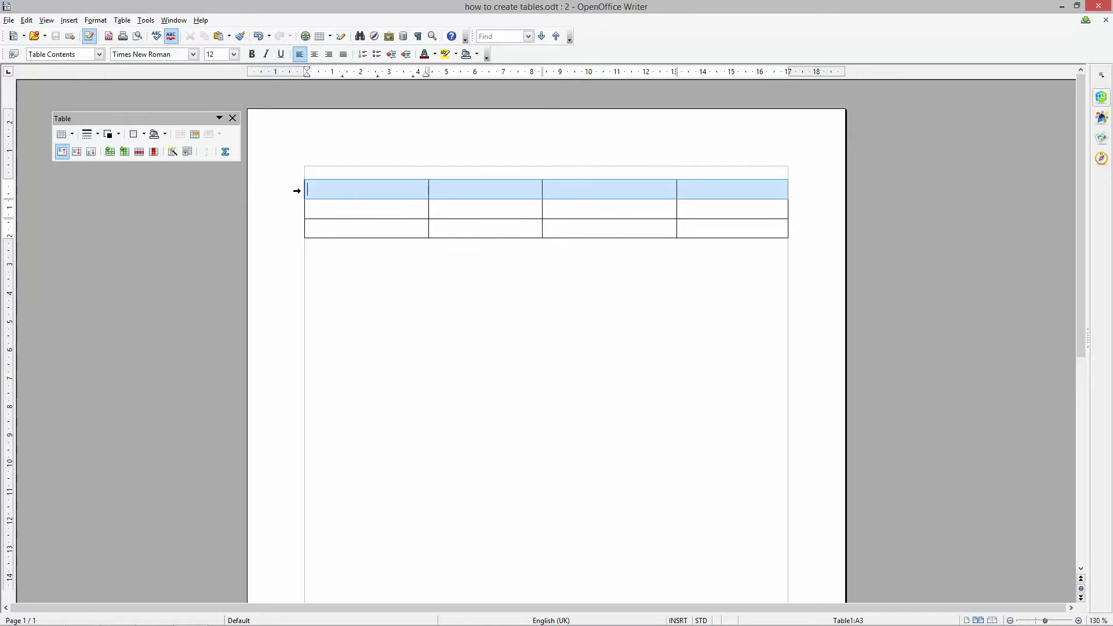
click(165, 134)
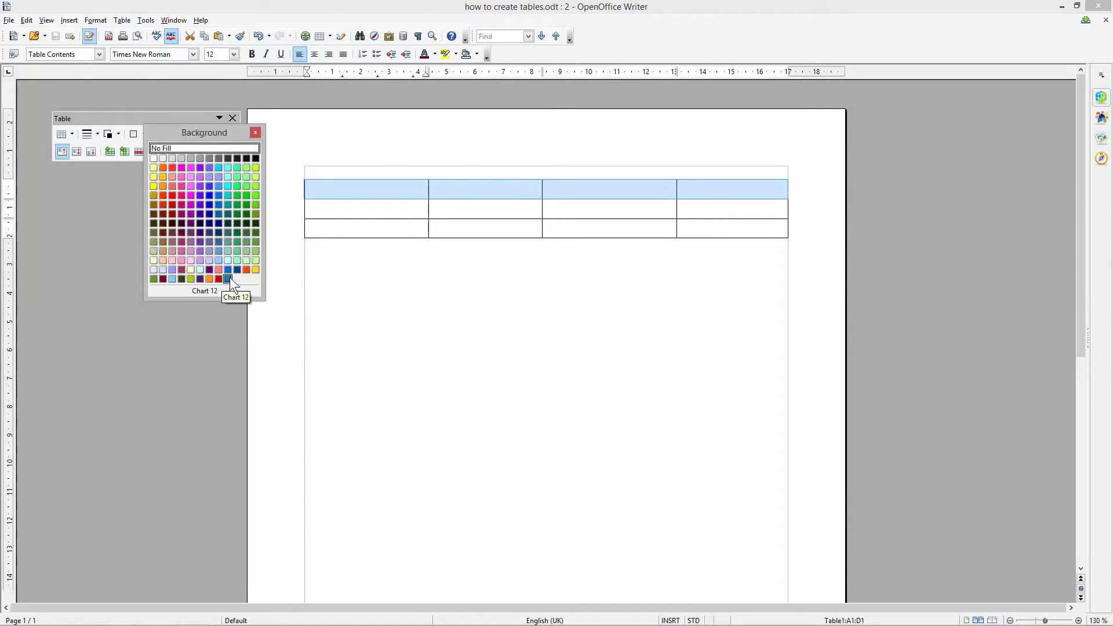
click(191, 279)
Fill the table's second and third rows with a light blue background.
click(313, 212)
drag(296, 212, 299, 231)
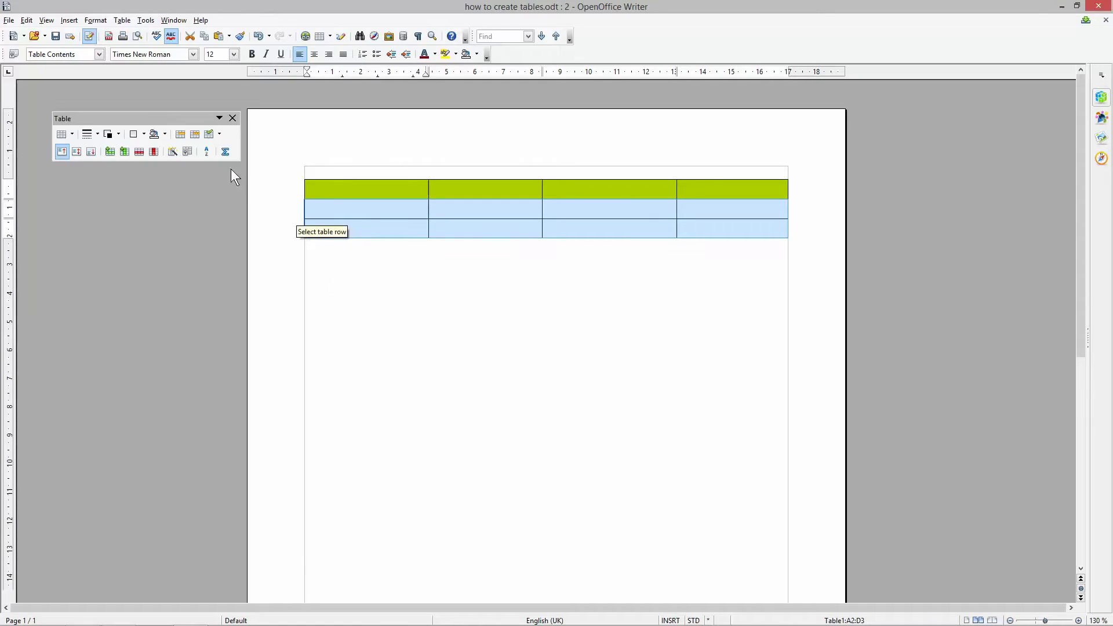
click(165, 134)
key(Escape)
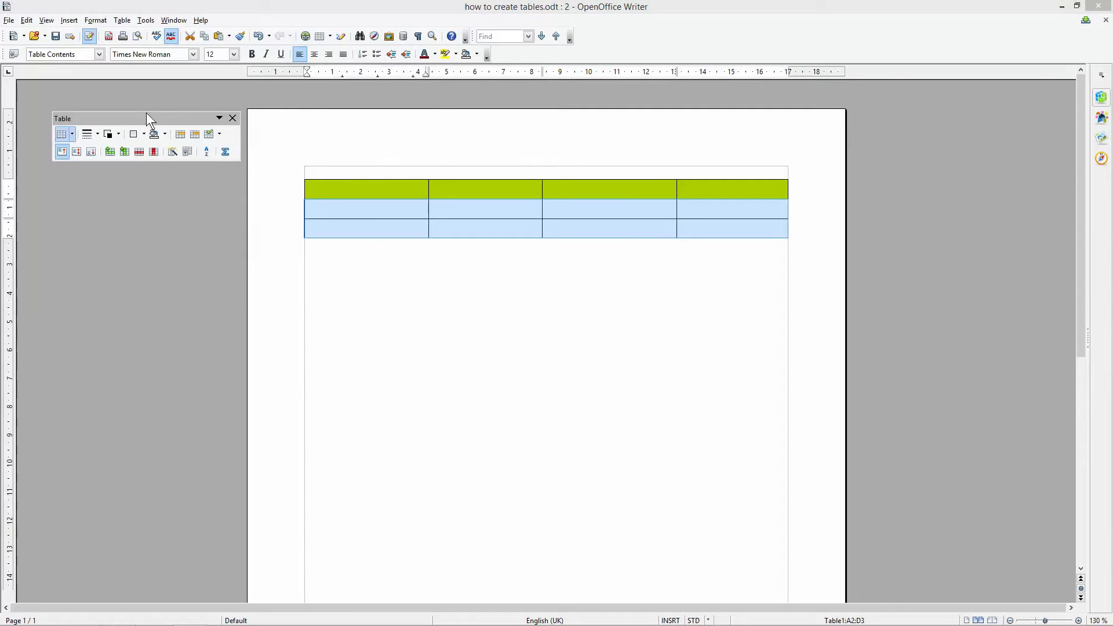
click(165, 134)
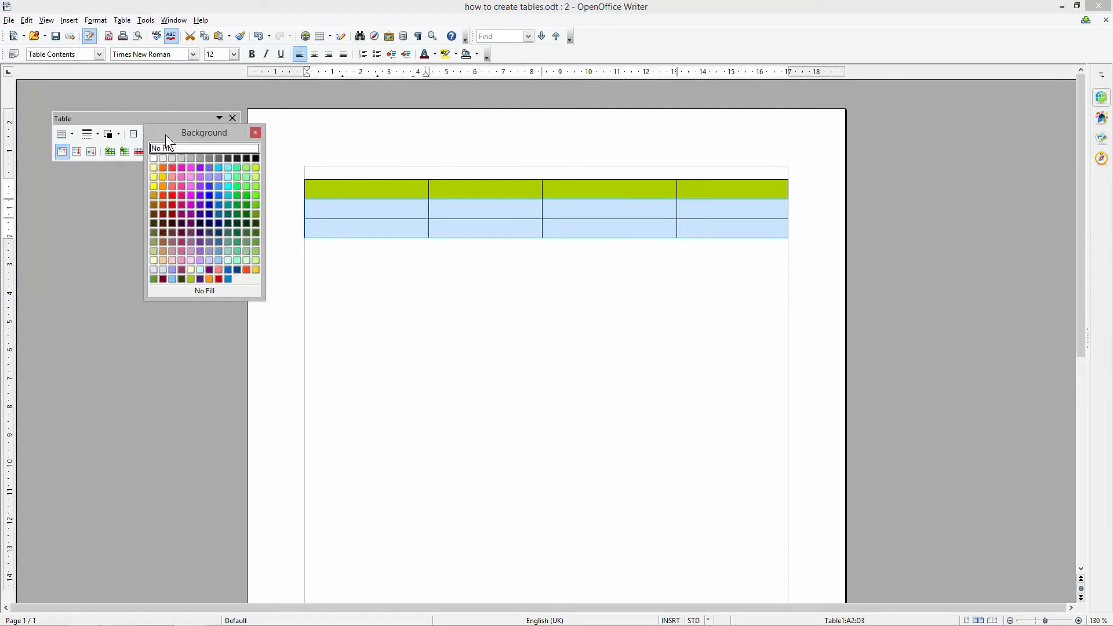
click(172, 279)
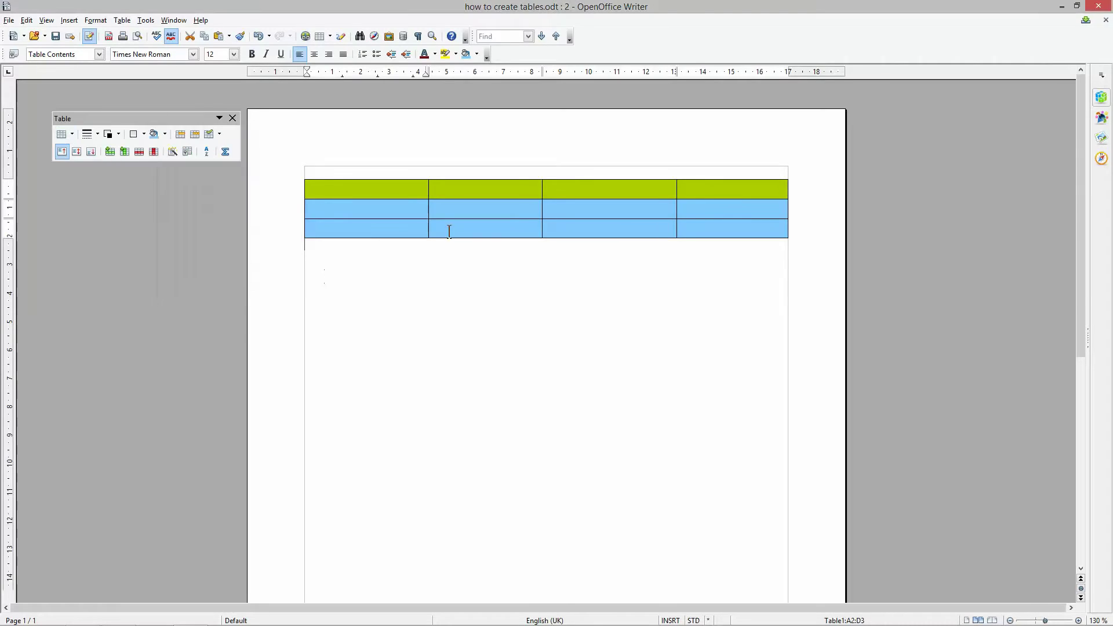
Append rows from the table's last cell until the table has eight rows.
drag(323, 184, 725, 188)
click(503, 213)
drag(504, 213, 690, 228)
click(697, 224)
key(Tab)
key(Tab)
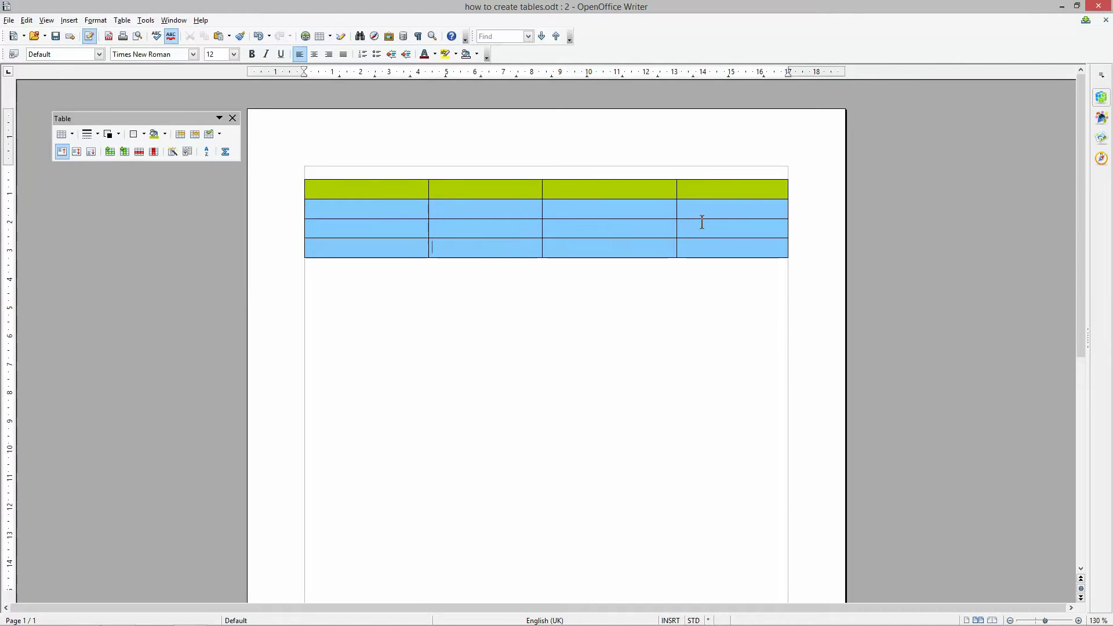
key(Tab)
key(Tab)
key(Tab)
key(Tab)
key(Tab)
key(Tab)
key(Tab)
key(Tab)
key(Tab)
key(Tab)
key(Tab)
key(Tab)
key(Tab)
key(Tab)
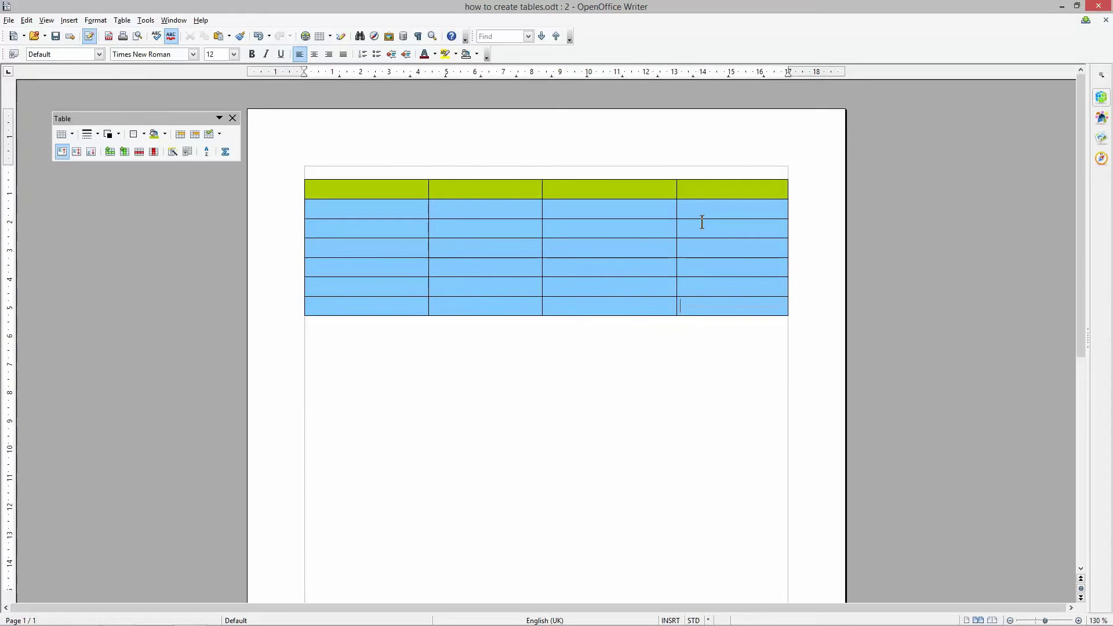
key(Tab)
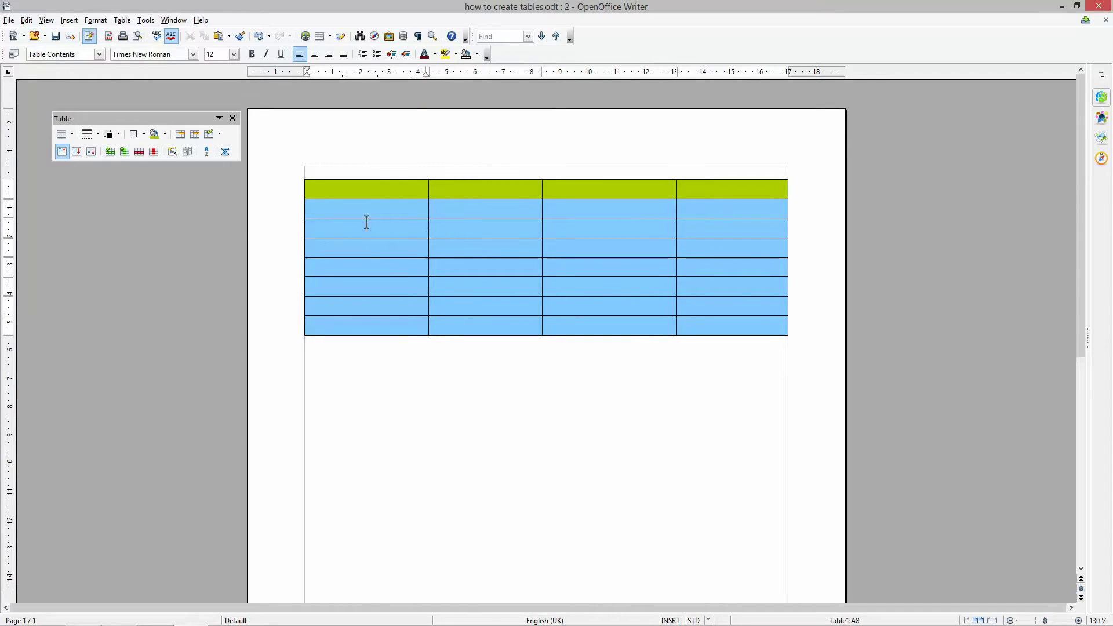
Widen the second column by moving its border with the third column to the right.
drag(541, 191, 562, 190)
click(568, 190)
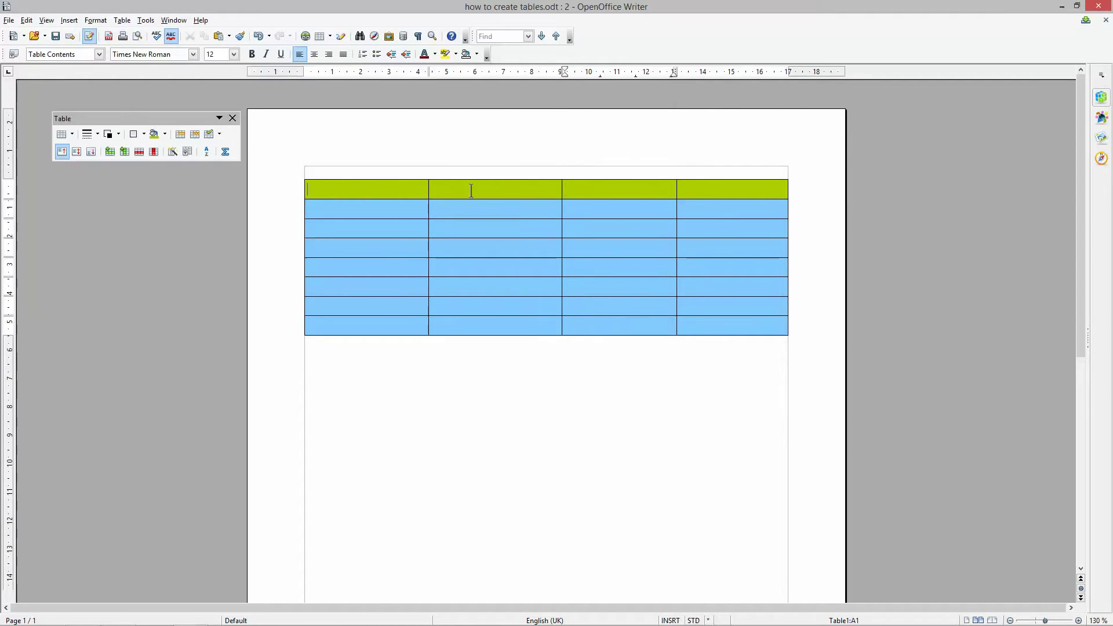
click(703, 194)
click(400, 188)
text(timtim)
key(BackSpace)
key(BackSpace)
key(BackSpace)
text(tle)
key(BackSpace)
key(BackSpace)
key(BackSpace)
key(BackSpace)
key(BackSpace)
key(BackSpace)
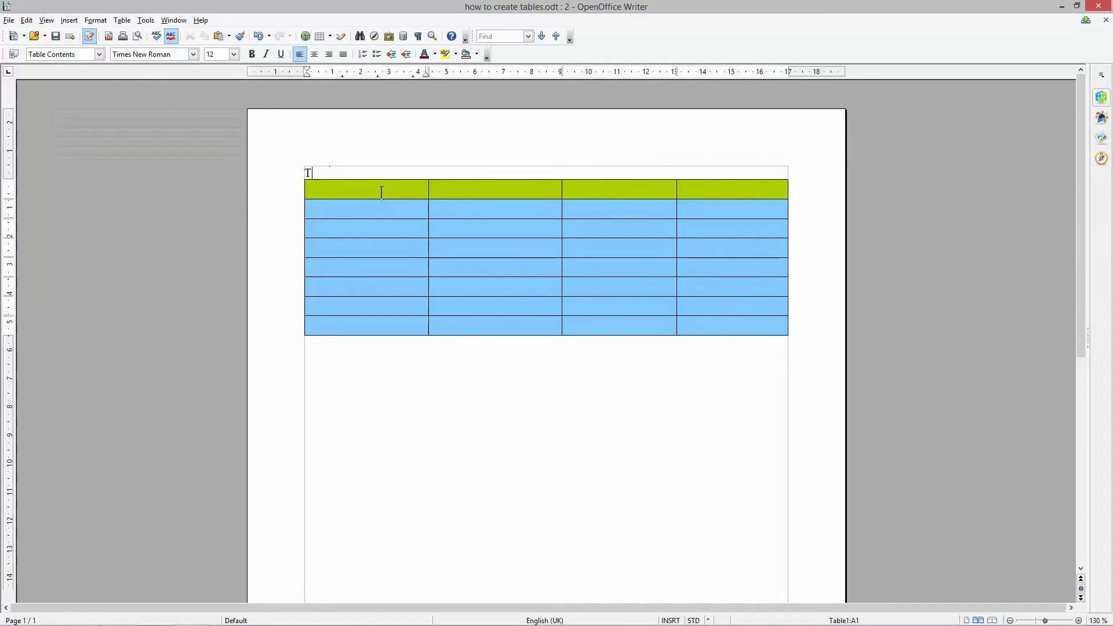
Enter the column headings Time, Date, Location and Year in the table's first row.
text(Time)
key(Tab)
text(Date)
key(Tab)
text(Locatrio)
key(BackSpace)
key(BackSpace)
key(BackSpace)
text(ion)
key(Tab)
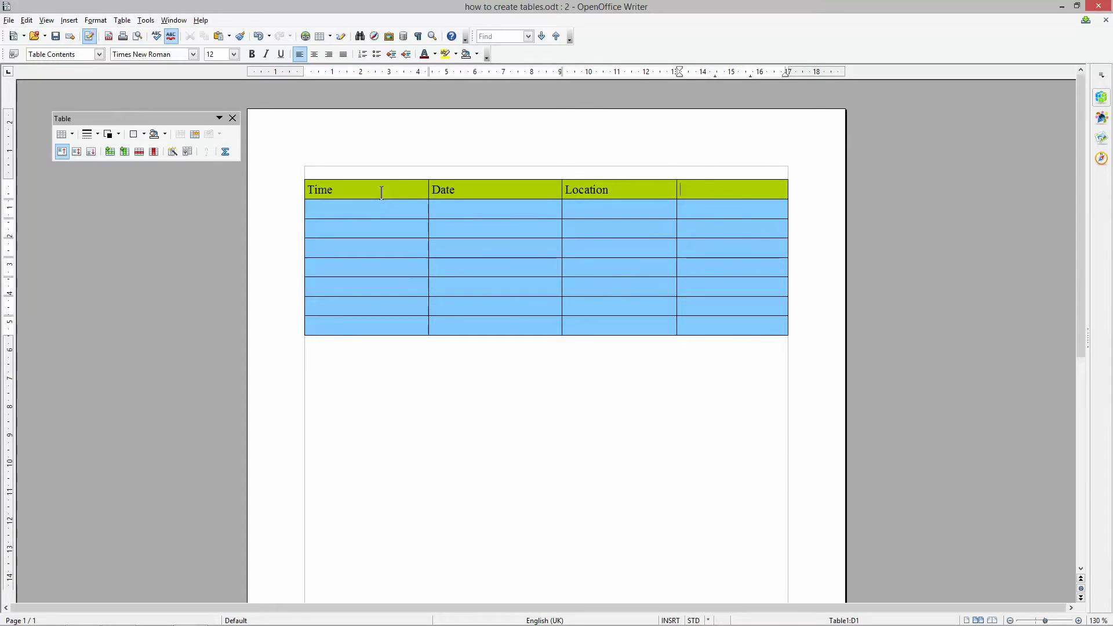
text(Year)
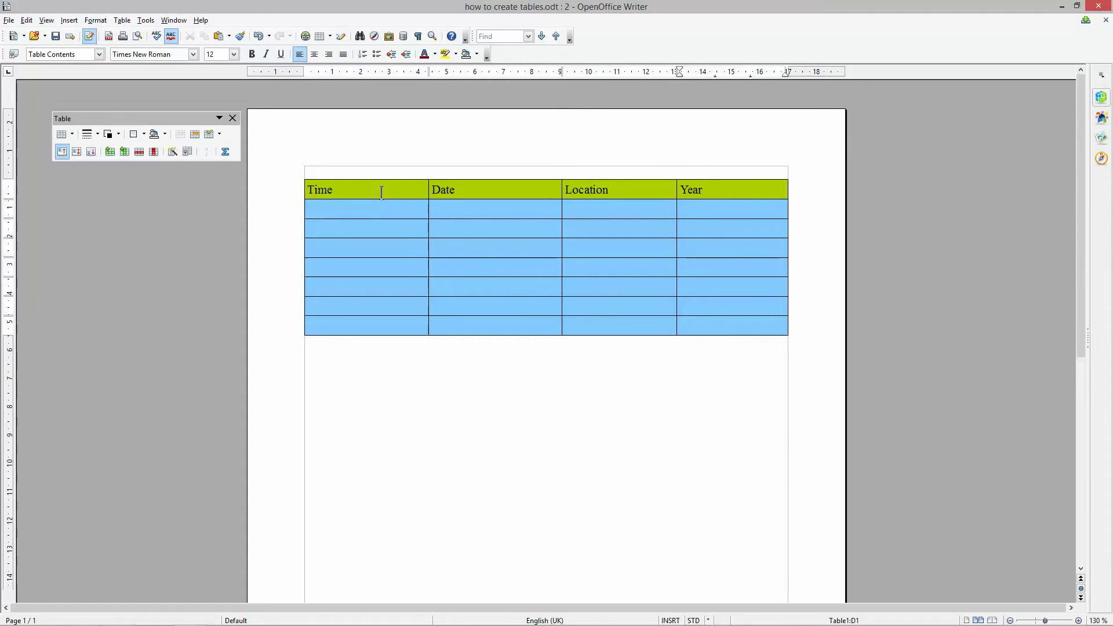
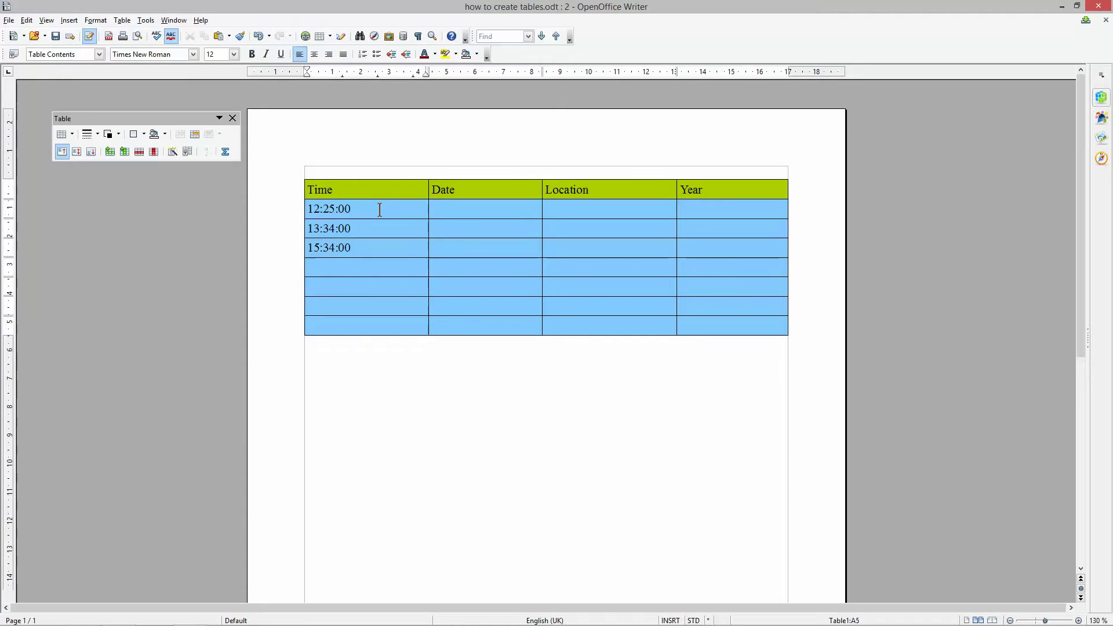
Enter 18:34:00, 20:22:00, 11:11:00 and 22:22:00 in the remaining cells of the Time column.
text(18:34:00)
key(Down)
text(20:22)
key(Return)
key(BackSpace)
text(:00)
key(Tab)
text(11:11:00)
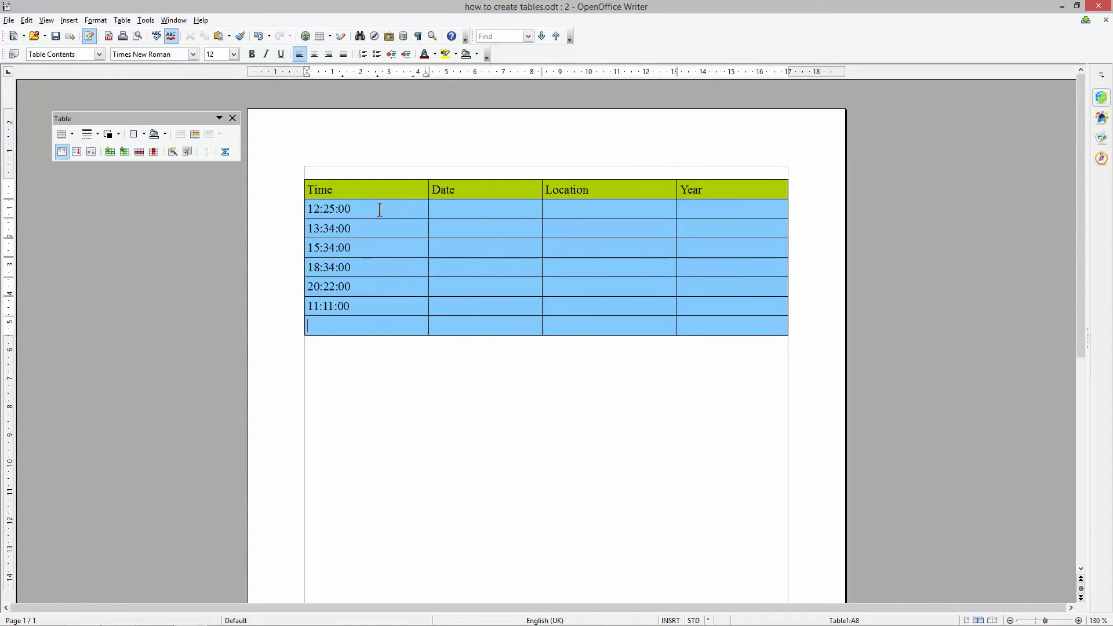
text(22:22)
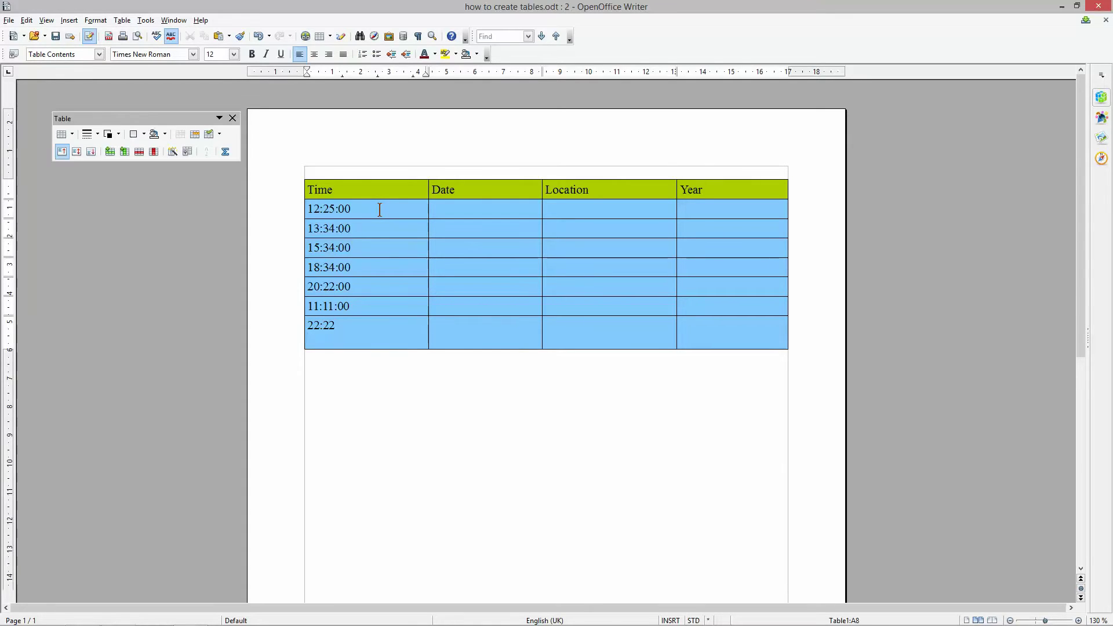
click(365, 288)
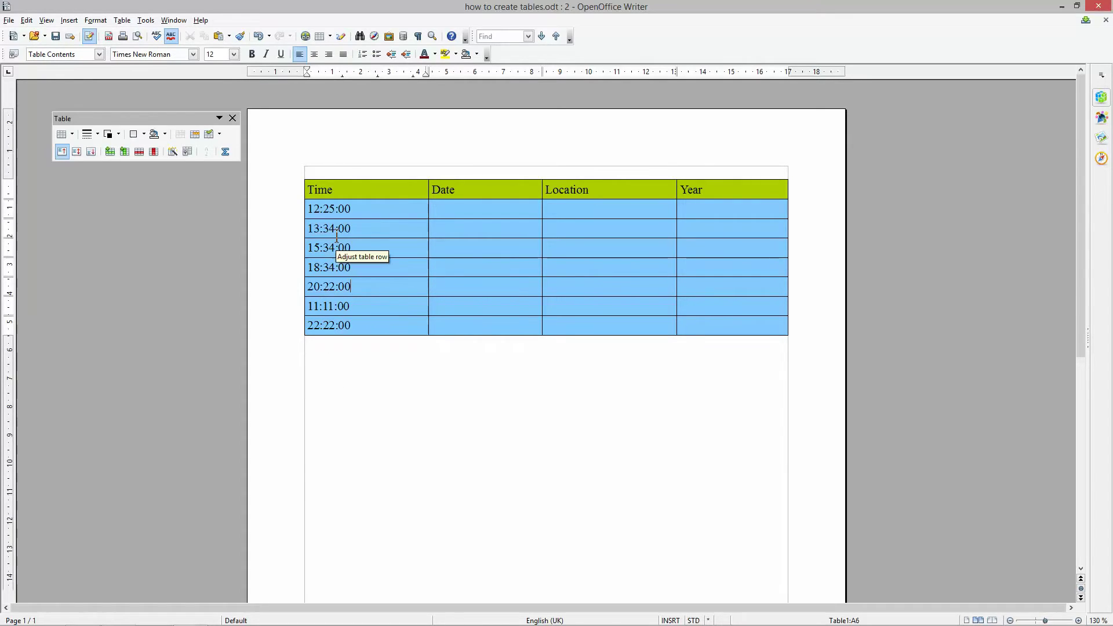
double_click(344, 209)
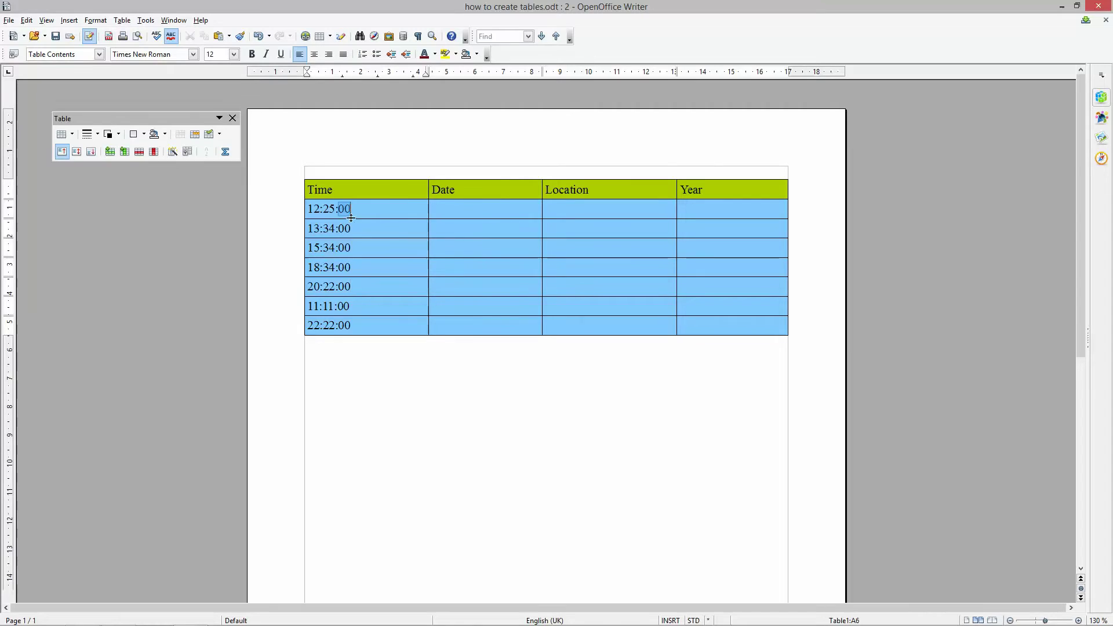
double_click(345, 228)
double_click(345, 248)
click(346, 286)
Enter 12/12/12, 13/12/12, 14/12/13 and 15/12/14 in the first four data cells of the Date column.
click(461, 209)
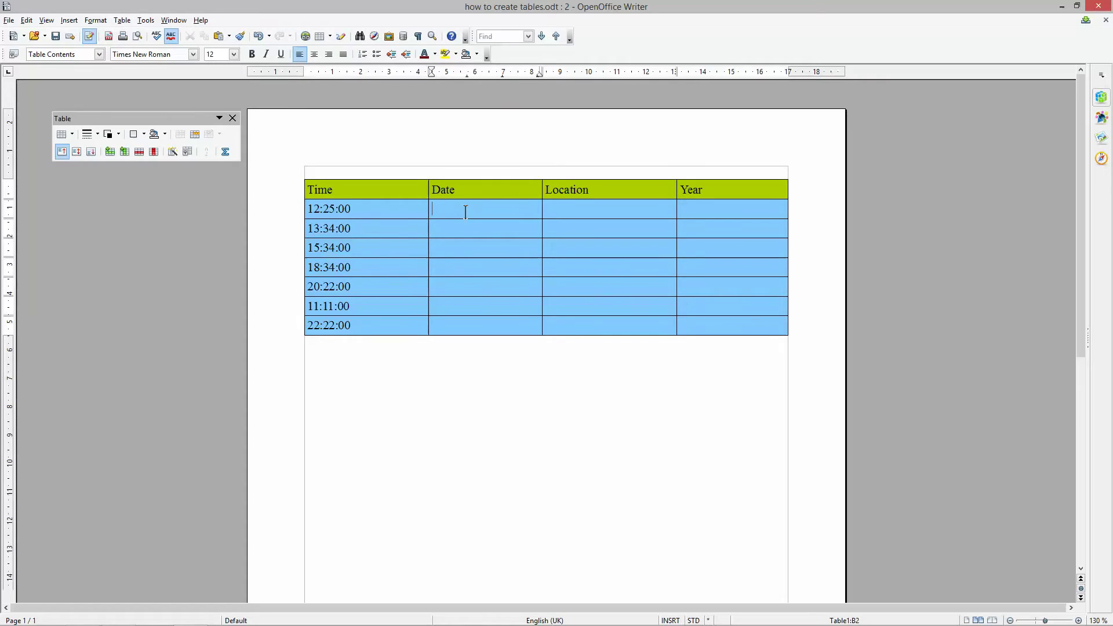
text(12/12/2012)
key(Down)
text(13/12/12)
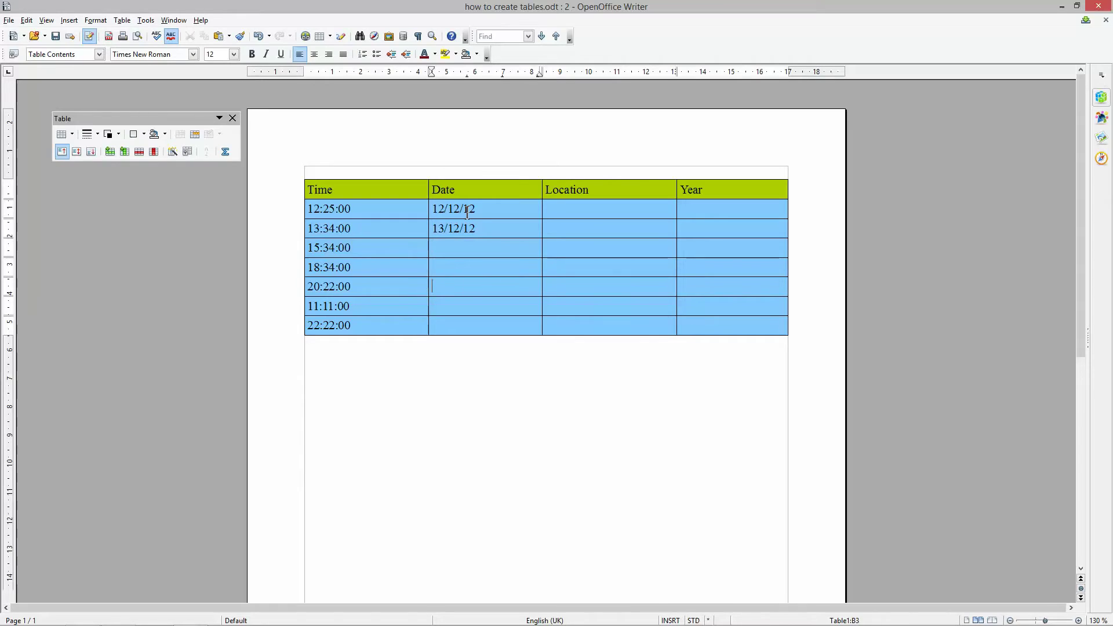
key(Tab)
text(/12)
key(Down)
text(15/12/14)
Enter 14/01/14, 12/01/15 and 12/01/16 in the remaining cells of the Date column and save the document.
key(Down)
text(14/01)
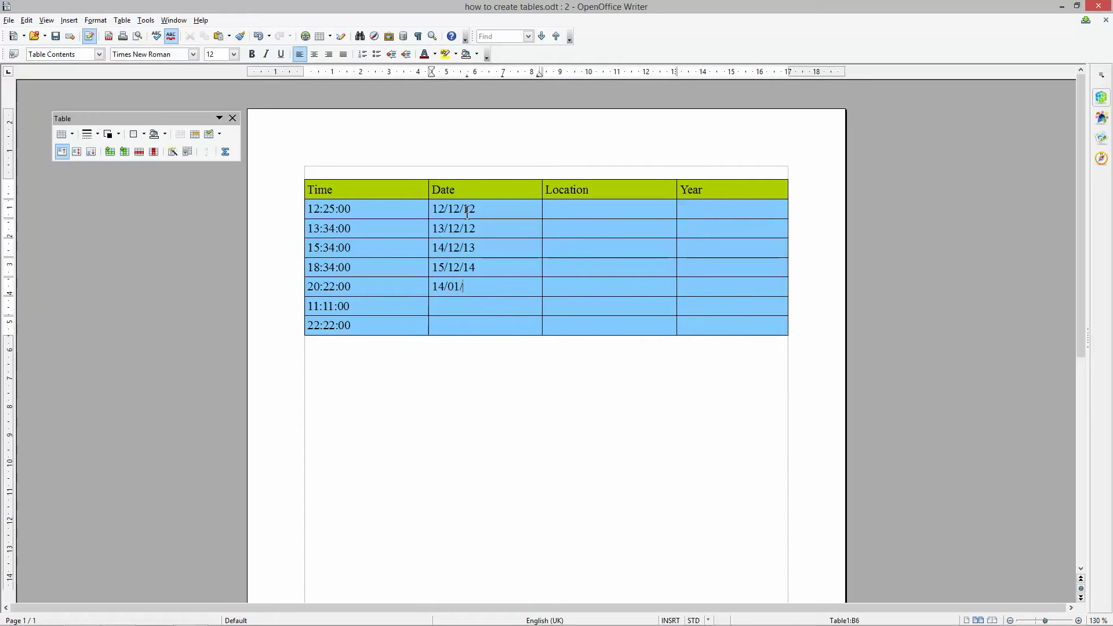
text(14)
text(12)
text(/01)
text(/15)
key(Down)
text(12/01/16)
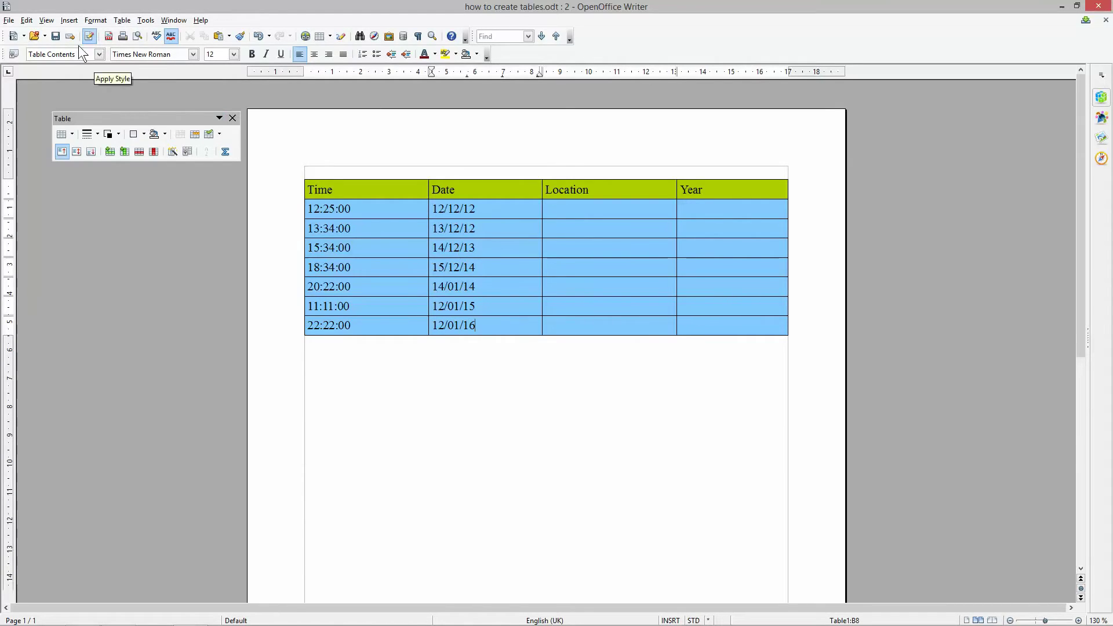
click(56, 39)
Enter London, New York, London and Glasgow in the first four data cells of the Location column.
click(592, 208)
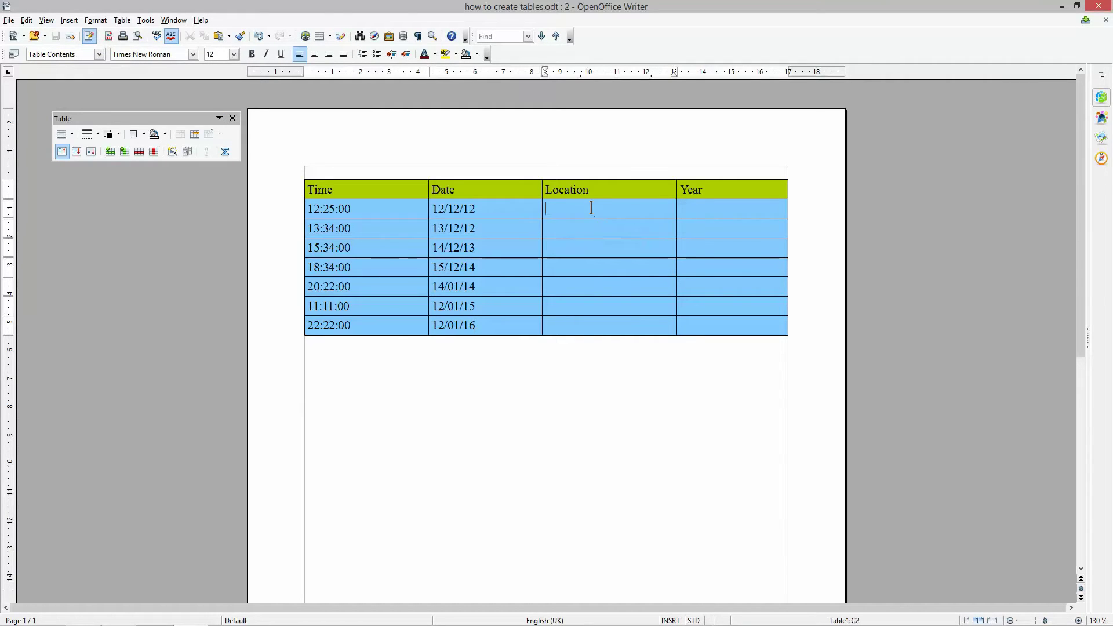
text(London)
key(Down)
text(New York)
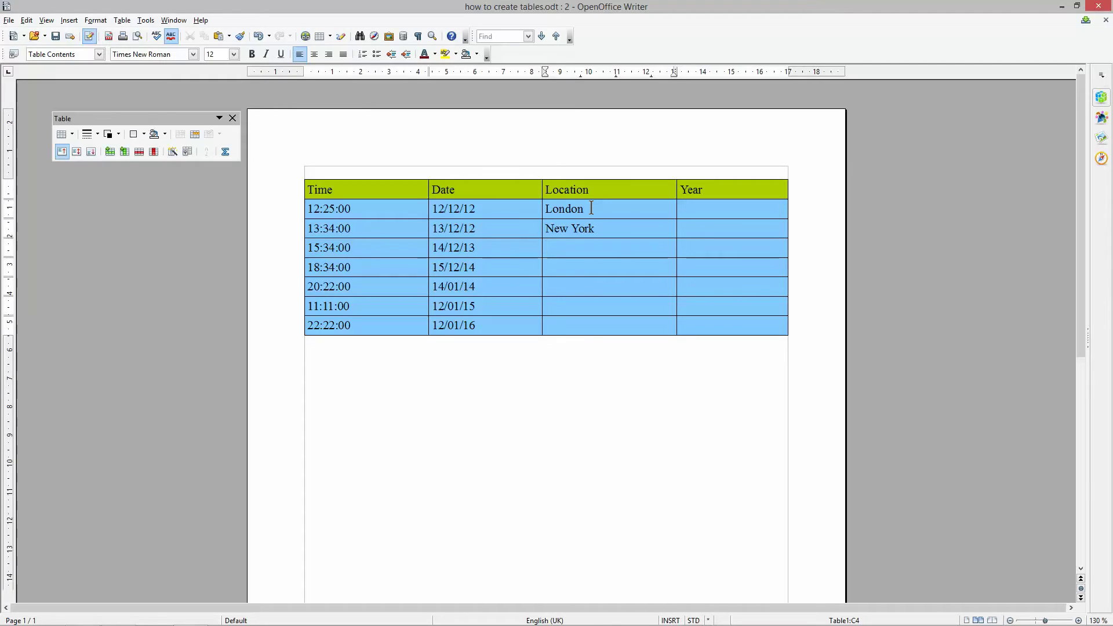
text(London)
key(Down)
text(Gal)
key(BackSpace)
key(BackSpace)
text(las)
text(gow)
Enter Birmingham, London and Madrid in the remaining cells of the Location column.
text(Birmin)
text(g)
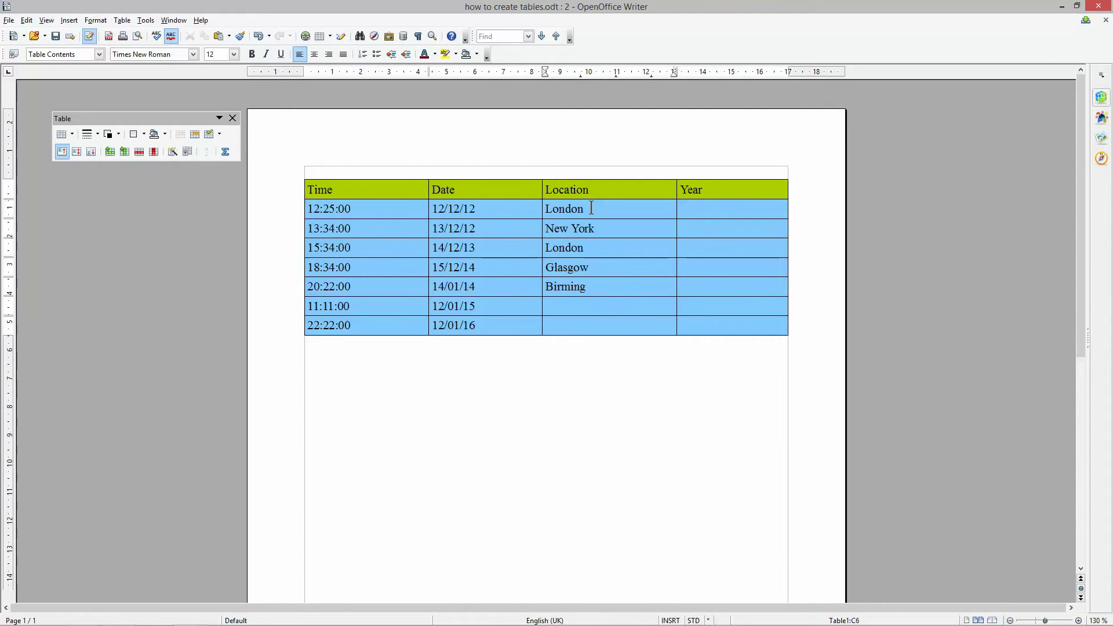
text(ham)
key(Down)
text(London)
key(Down)
text(Mar)
key(BackSpace)
key(BackSpace)
text(drid)
Enter 2014, 2011, 2013, 2010 and 2012 in the first five data cells of the Year column.
click(734, 206)
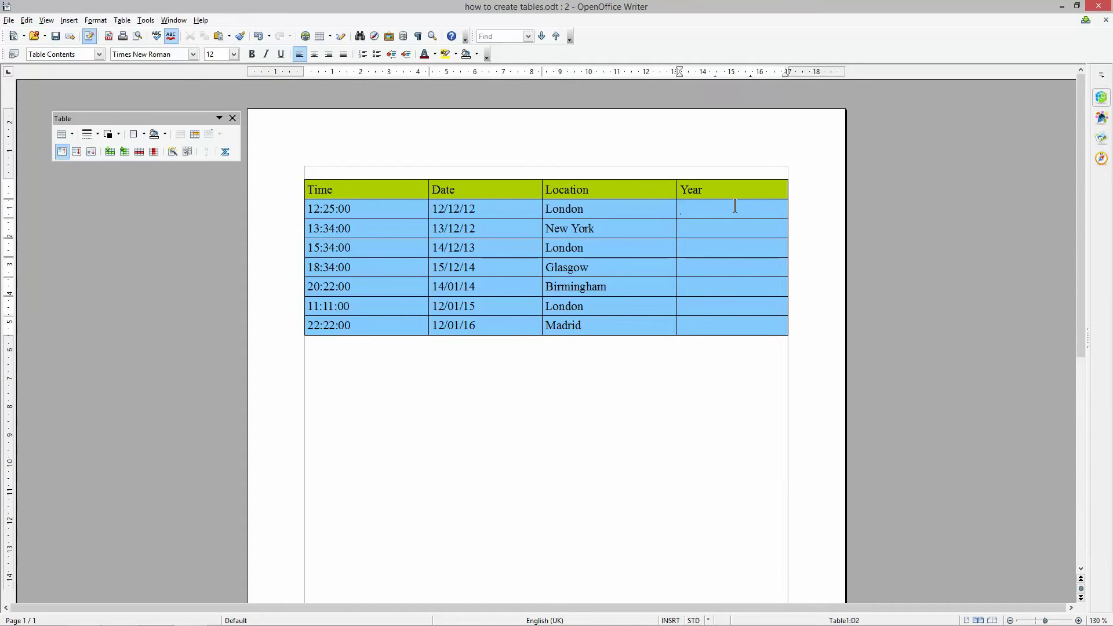
text(2014)
key(Down)
text(2011)
key(Down)
text(21)
key(BackSpace)
text(013201021)
key(BackSpace)
text(012)
Enter 2015 and 2016 in the last two cells of the Year column and save the document.
text(2015)
key(Down)
text(2016)
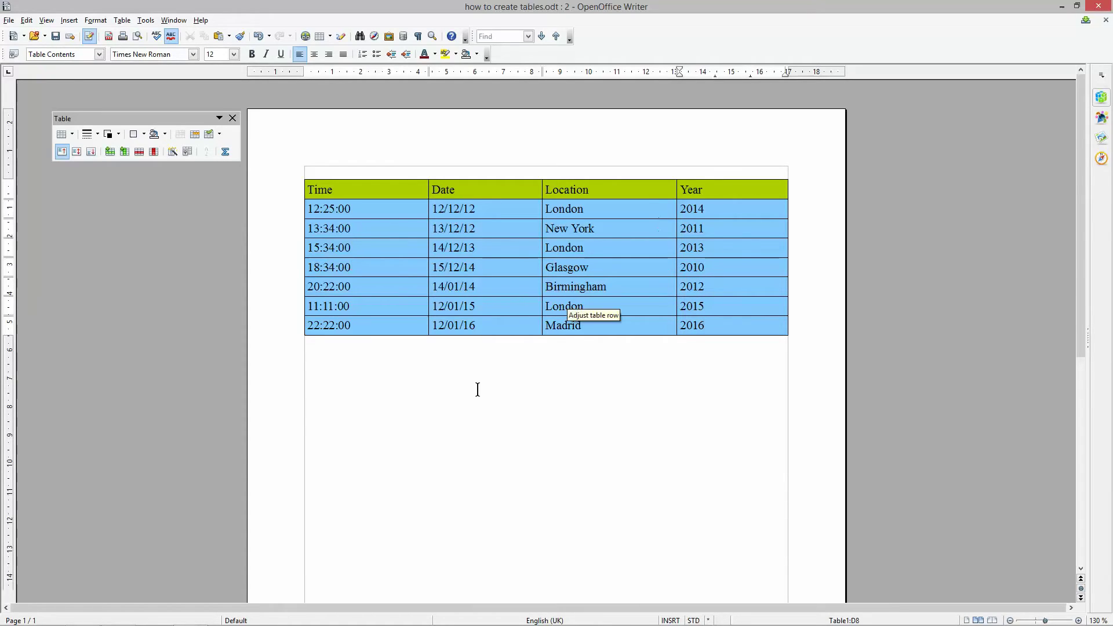
click(333, 377)
click(55, 36)
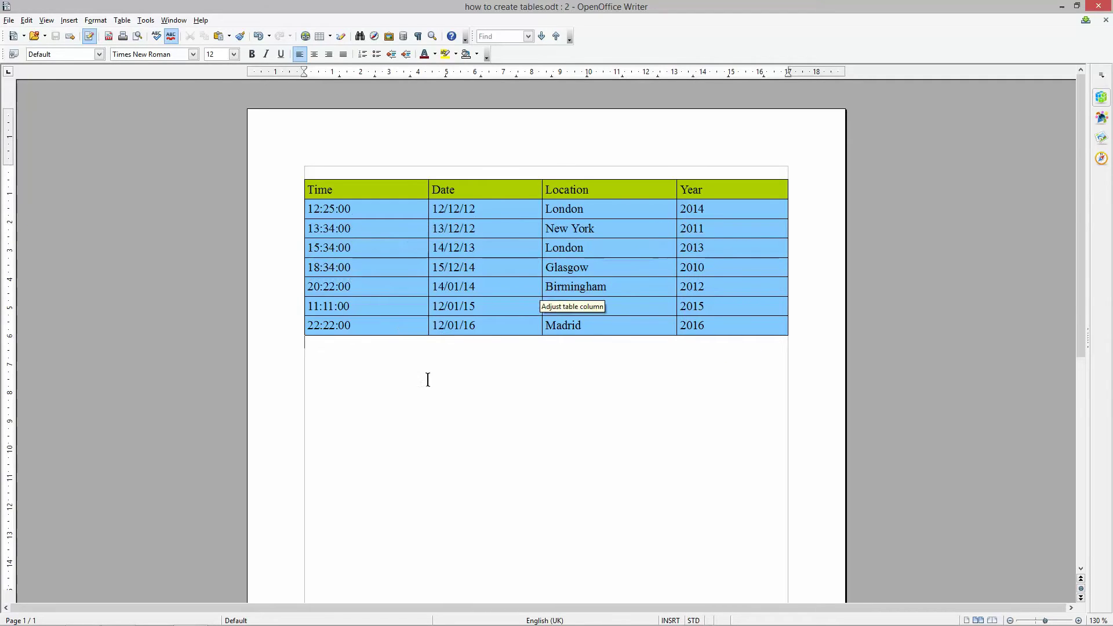
Make the whole heading row of the table bold.
click(311, 190)
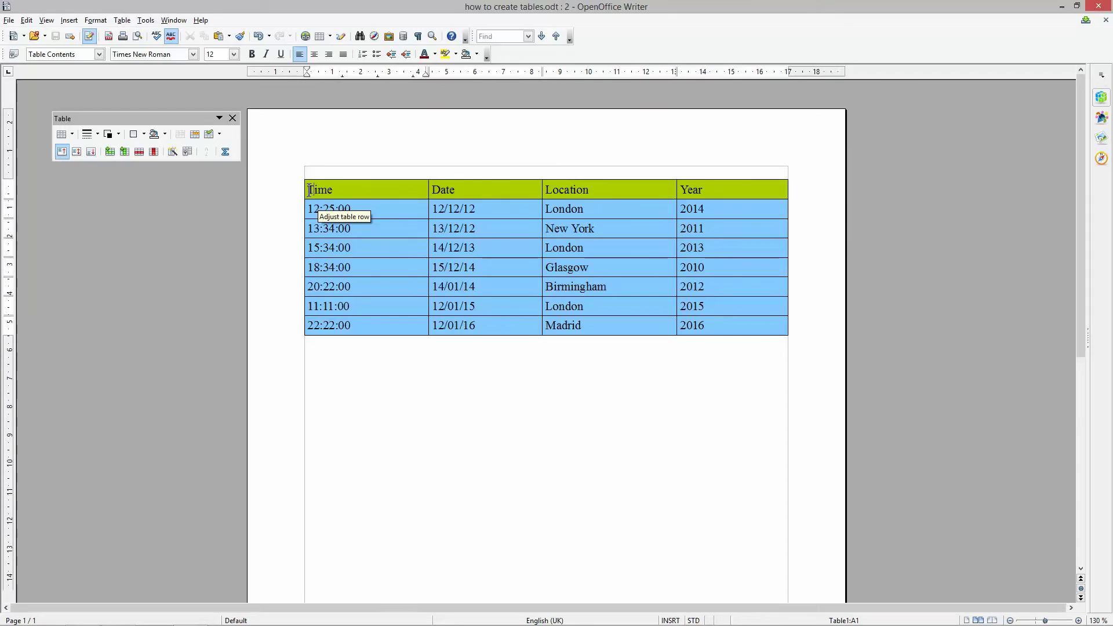
click(295, 189)
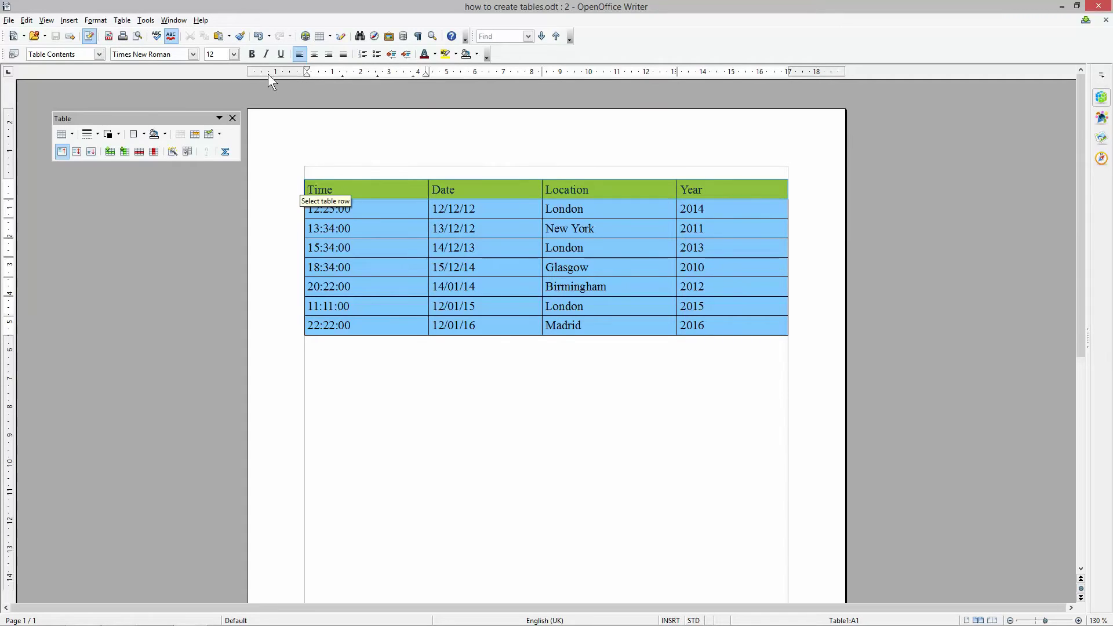
click(252, 54)
click(331, 212)
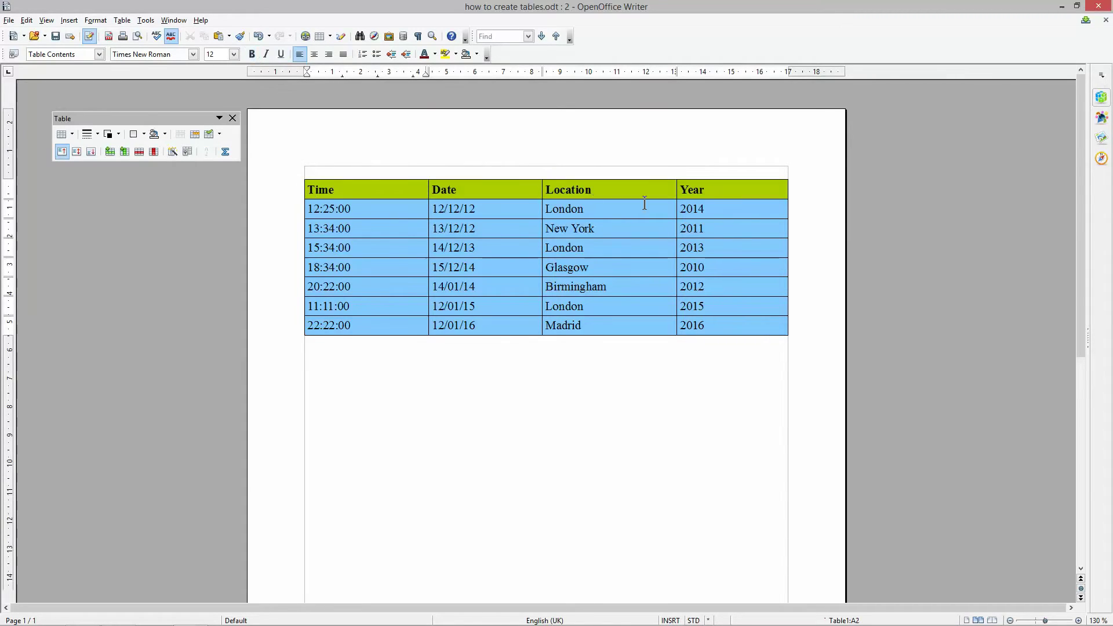
Change the font of all the table's rows to Verdana.
drag(296, 189, 308, 326)
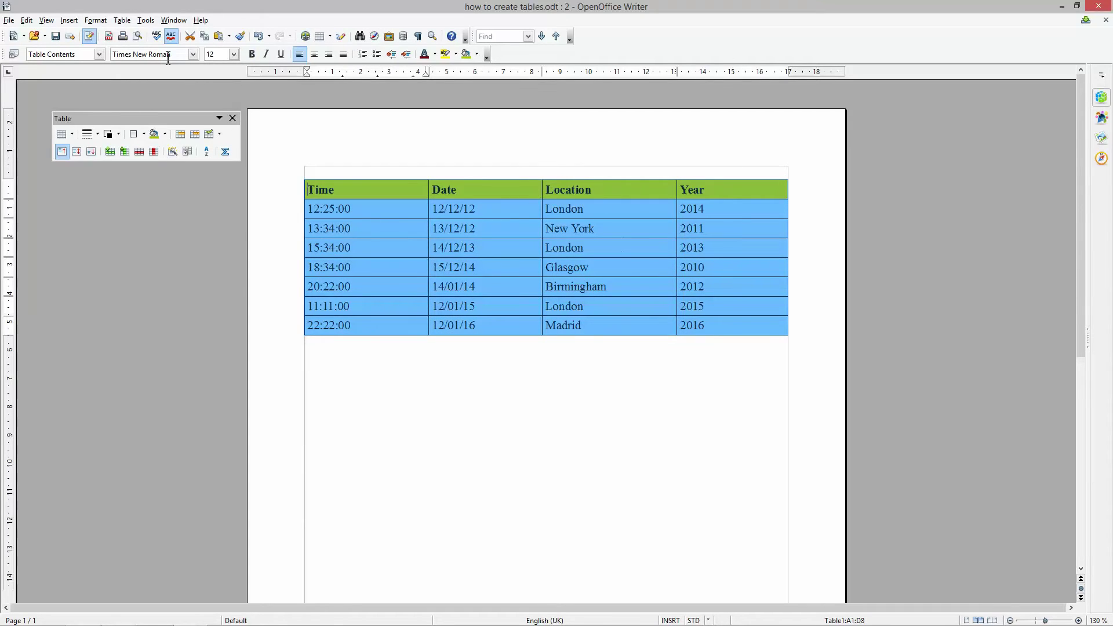
click(193, 54)
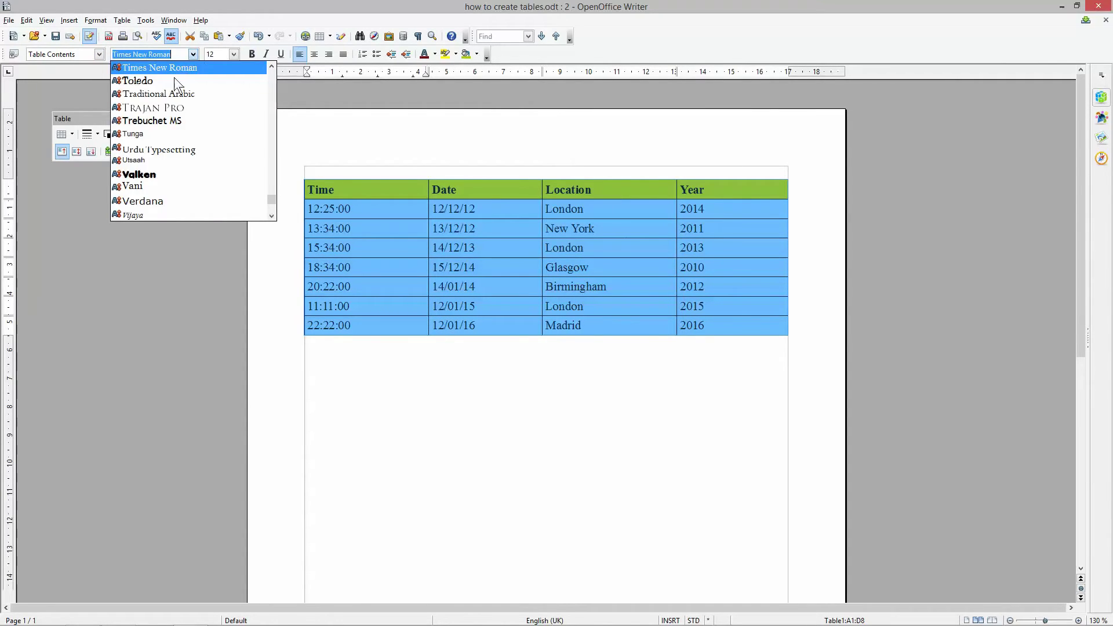
scroll(168, 133, up, 3)
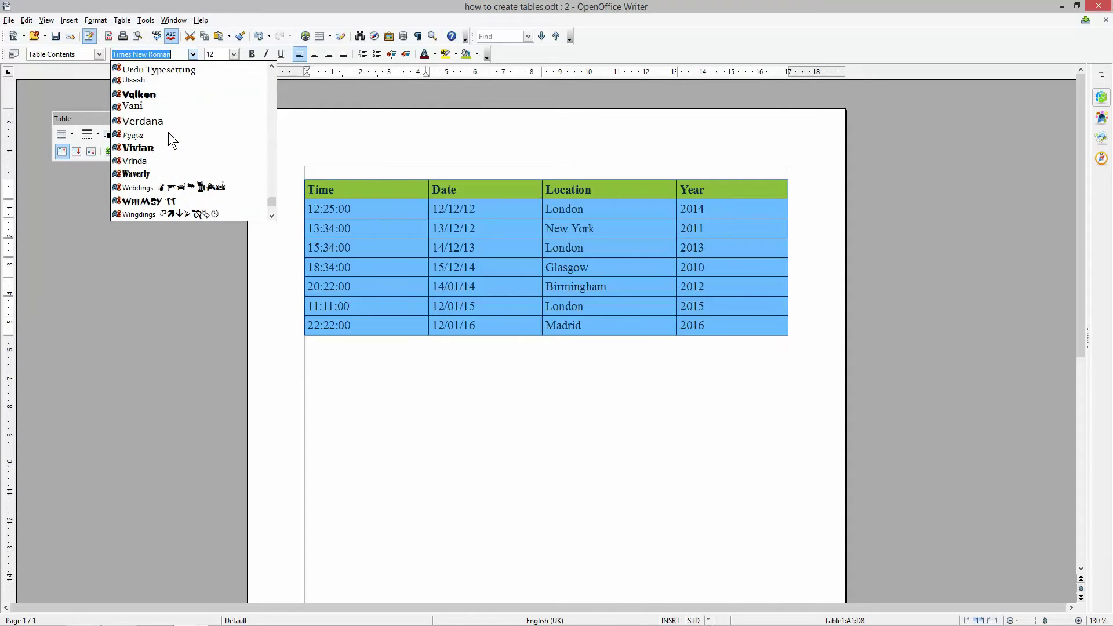
click(169, 121)
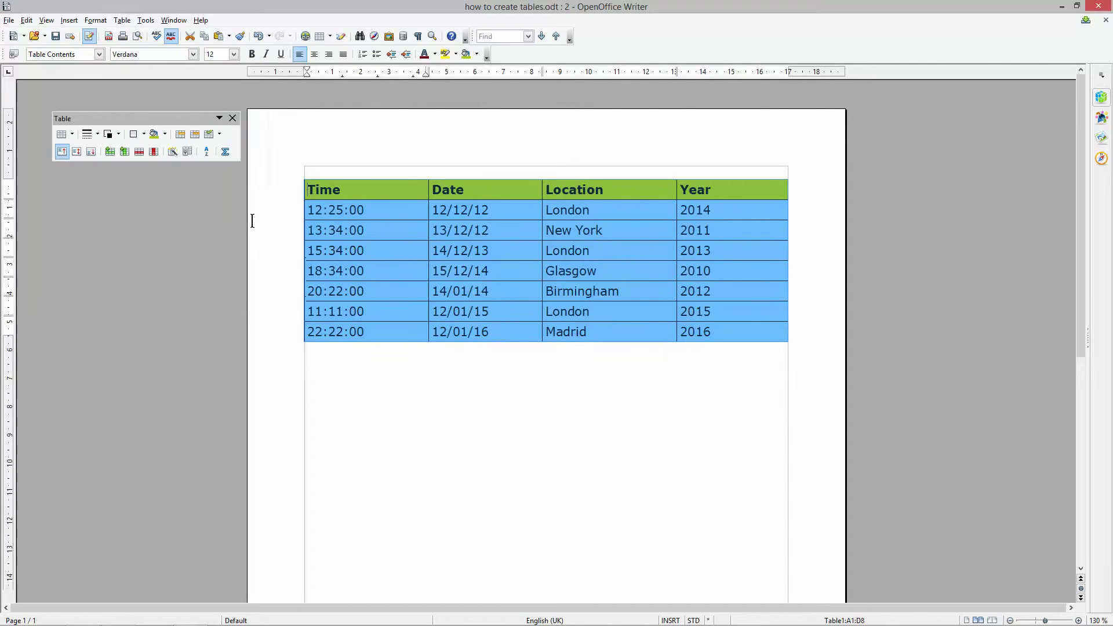
click(365, 250)
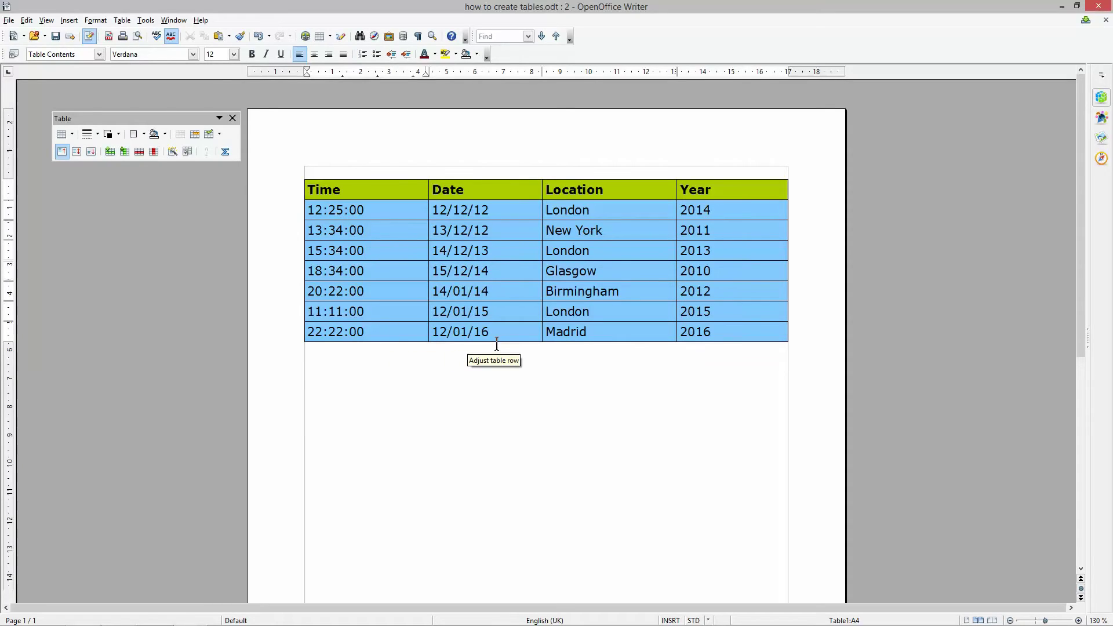
Insert a row below the Madrid row and split its first cell horizontally into 2.
click(714, 331)
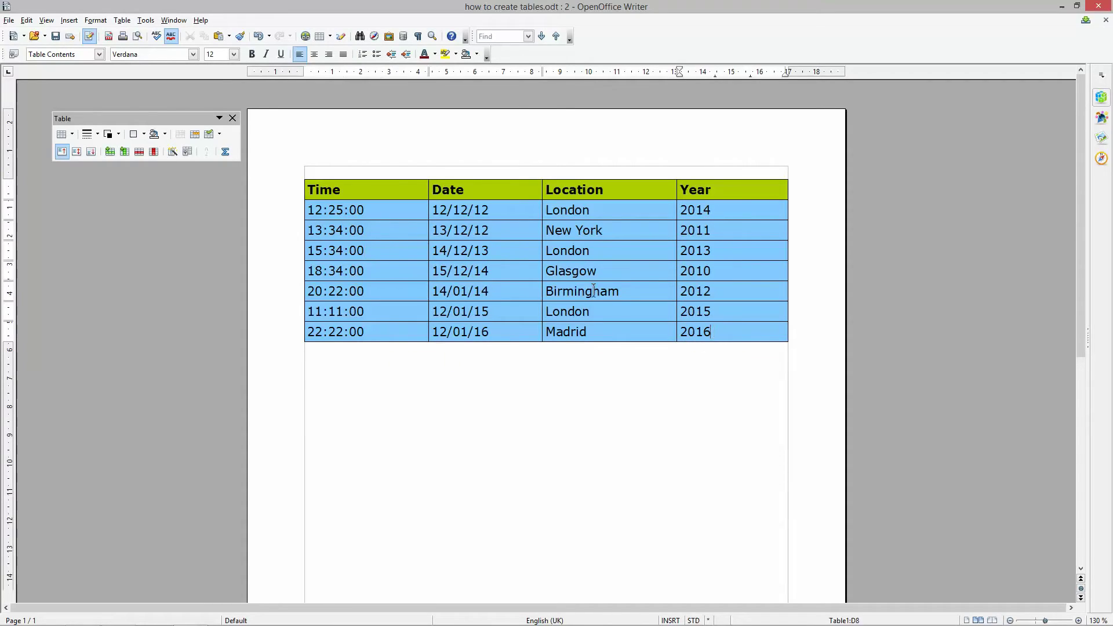
click(114, 154)
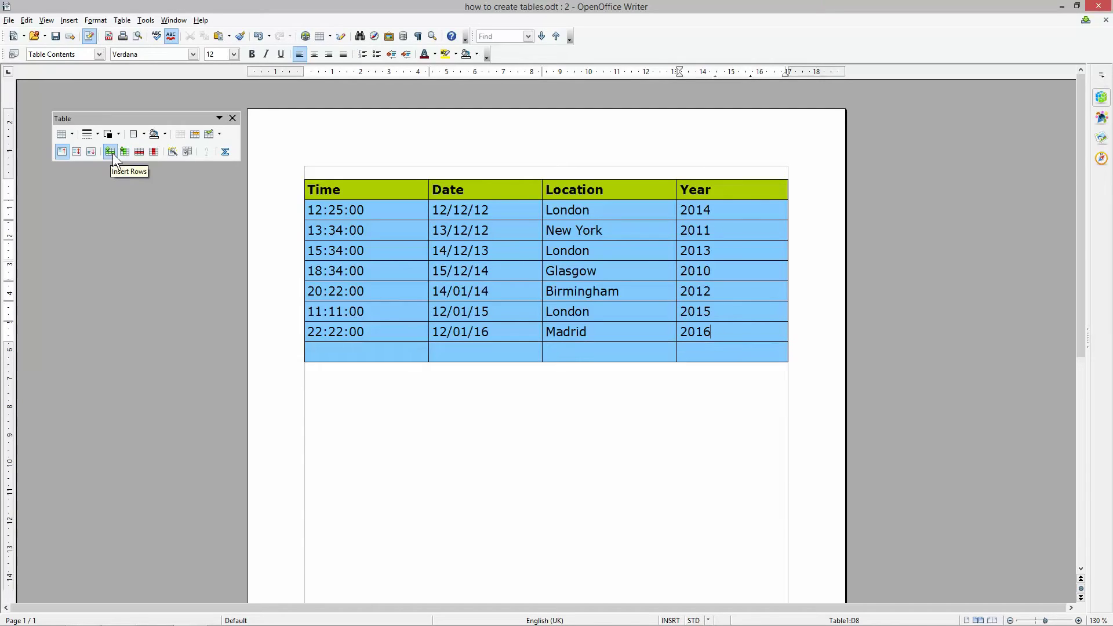
click(342, 352)
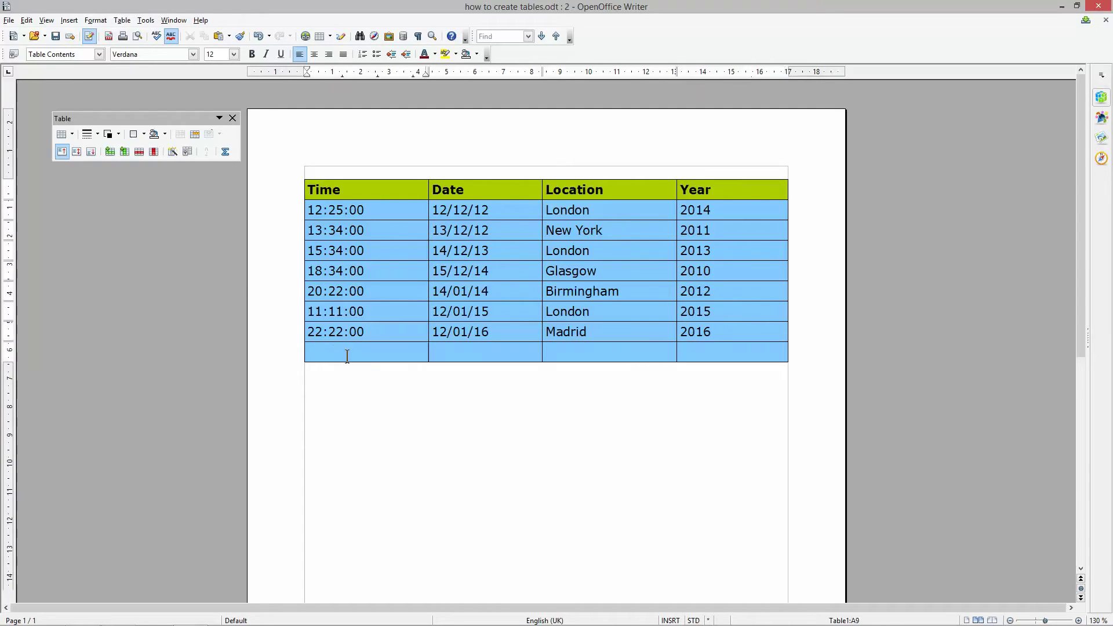
click(200, 133)
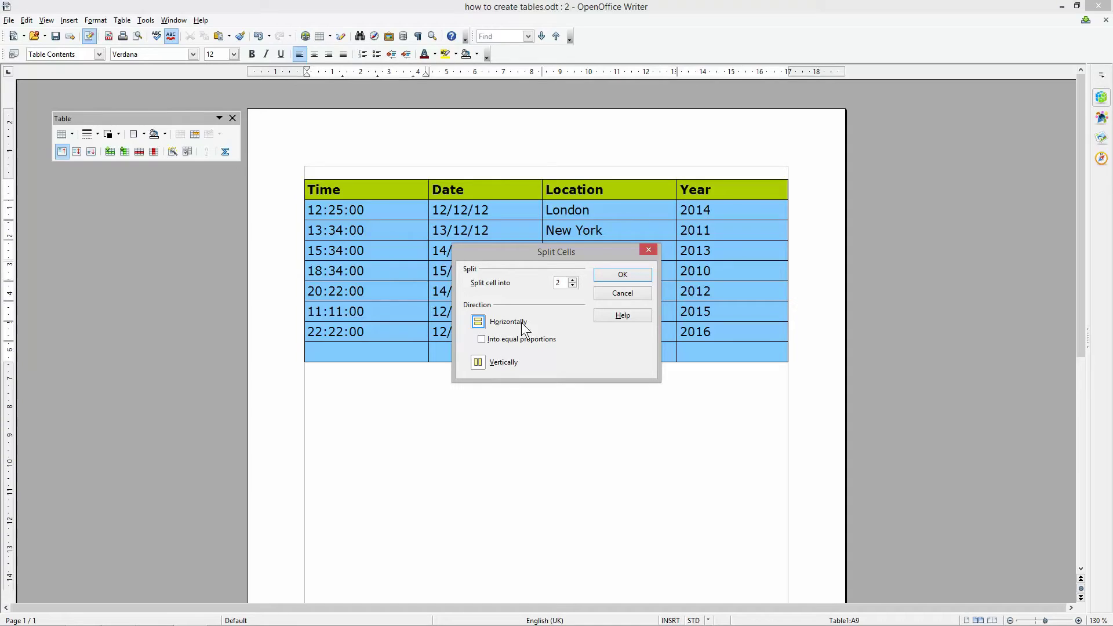
click(618, 275)
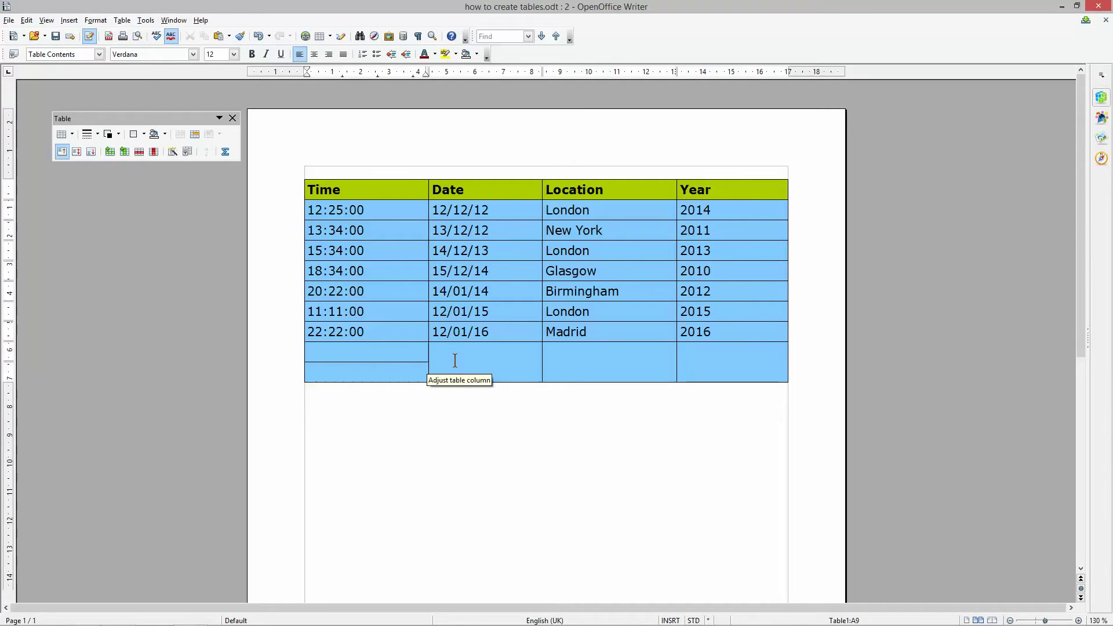
click(552, 353)
click(695, 366)
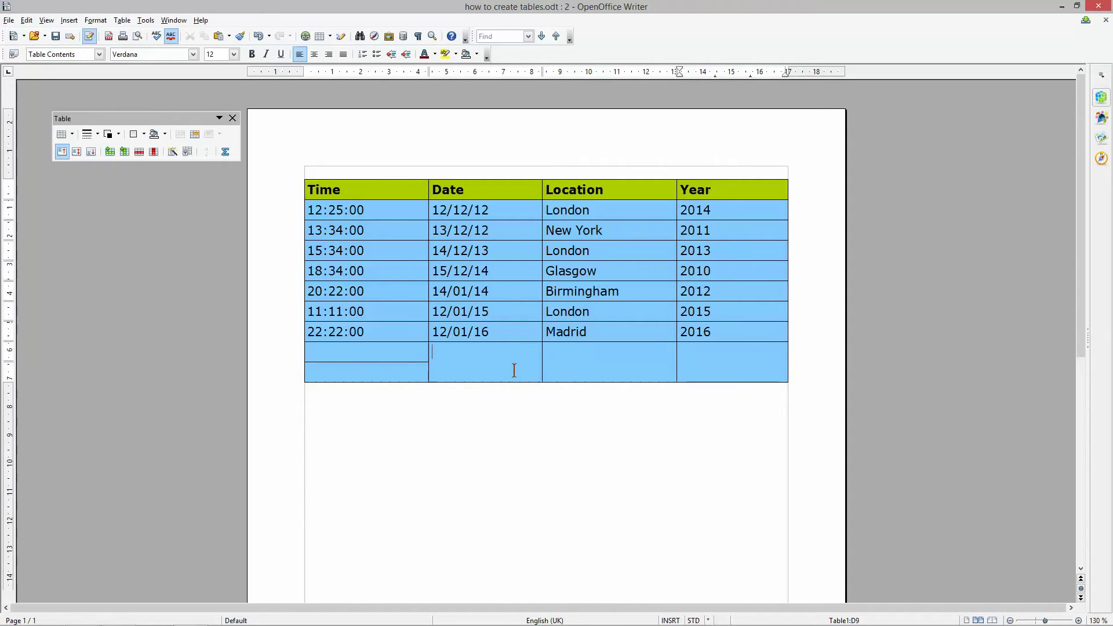
click(392, 368)
key(Up)
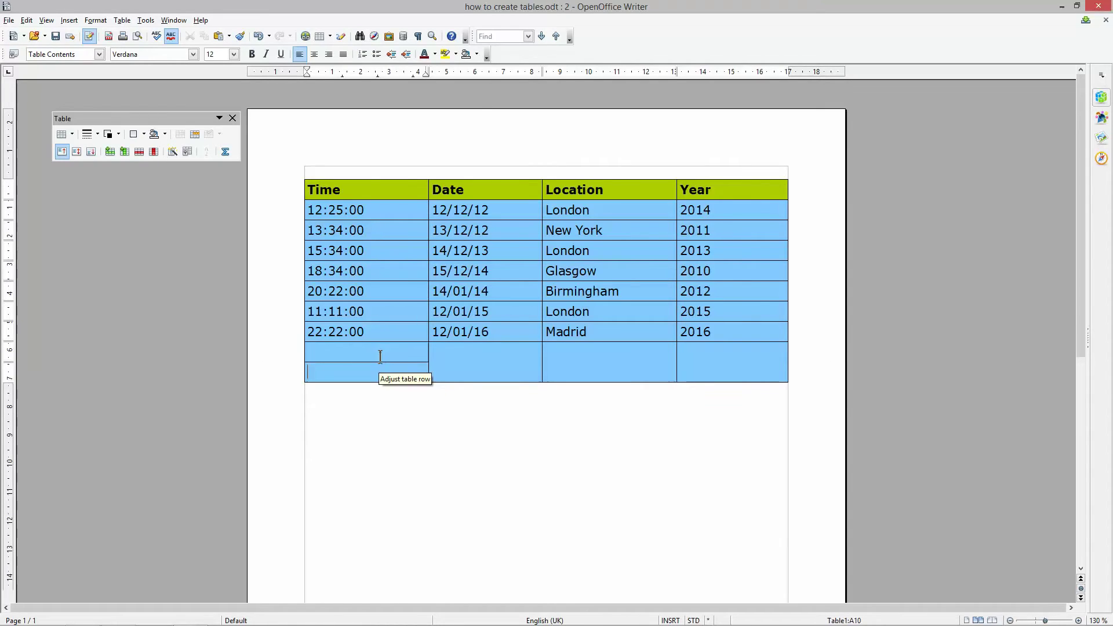
click(477, 362)
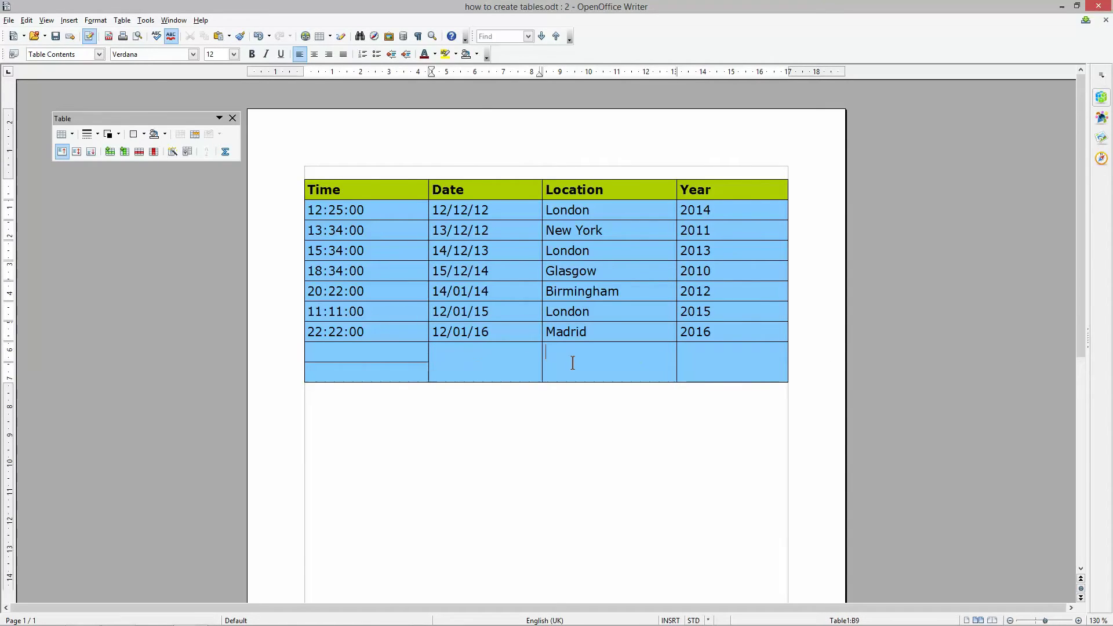
Enter 12:12:00 in the upper and 13:12:00 in the lower half of the split Time cell.
click(381, 355)
key(BackSpace)
key(BackSpace)
key(BackSpace)
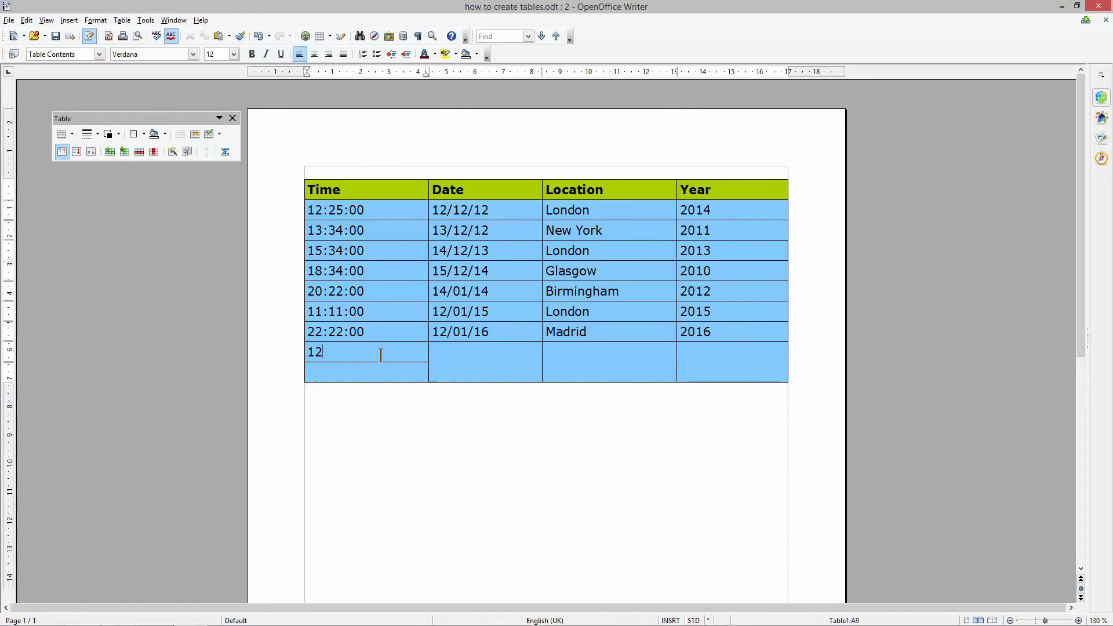
text(@)
key(BackSpace)
text(:12)
key(Return)
key(BackSpace)
key(Down)
text(13:12)
Fill the rest of the split row with the date 13/01/16, location London and year 2015.
key(Up)
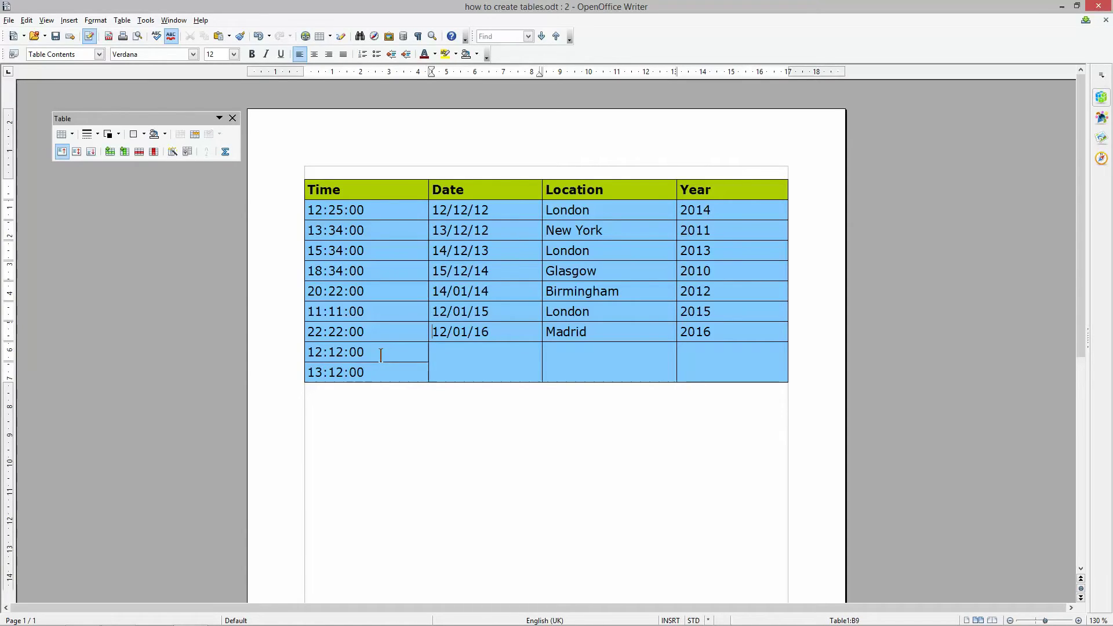
key(Left)
text(London)
key(Tab)
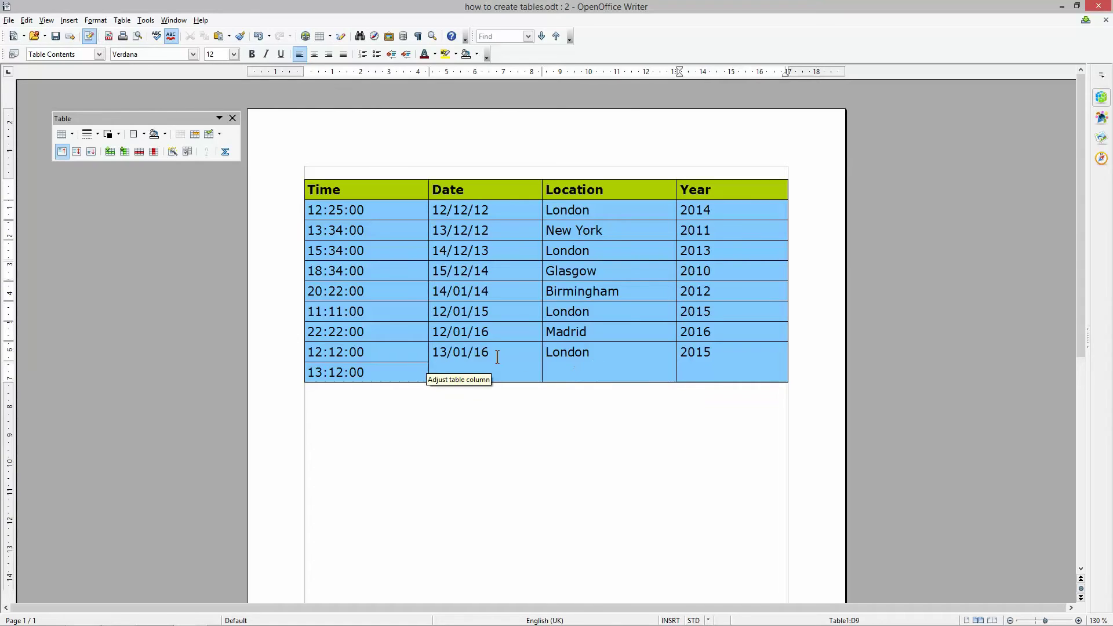
mouse_move(373, 352)
mouse_down()
mouse_move(434, 373)
mouse_move(375, 365)
mouse_up()
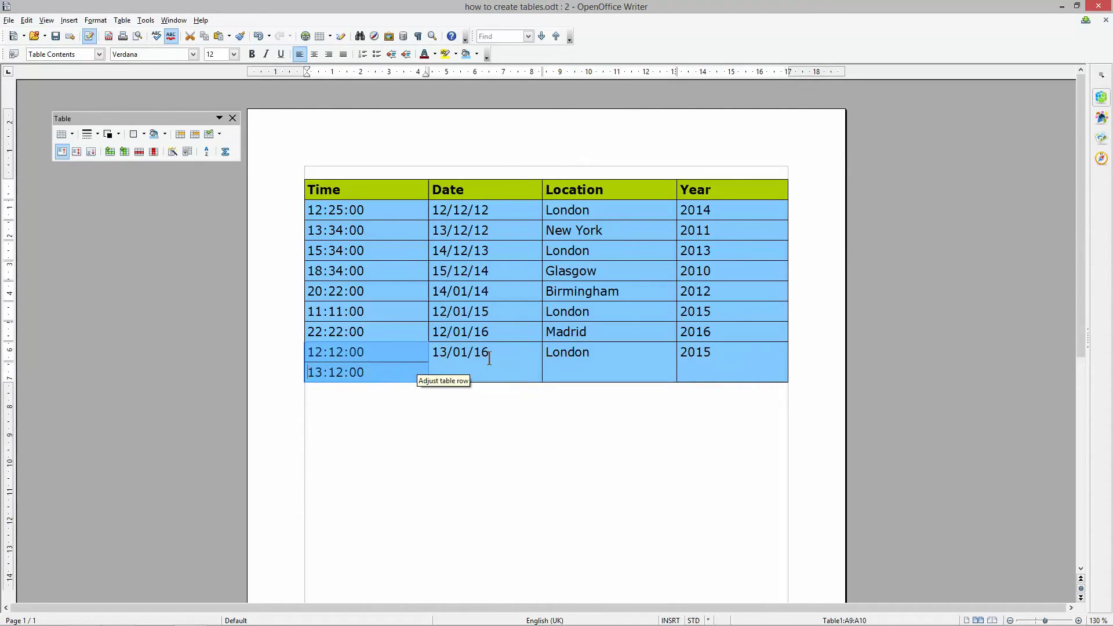
click(557, 356)
click(703, 354)
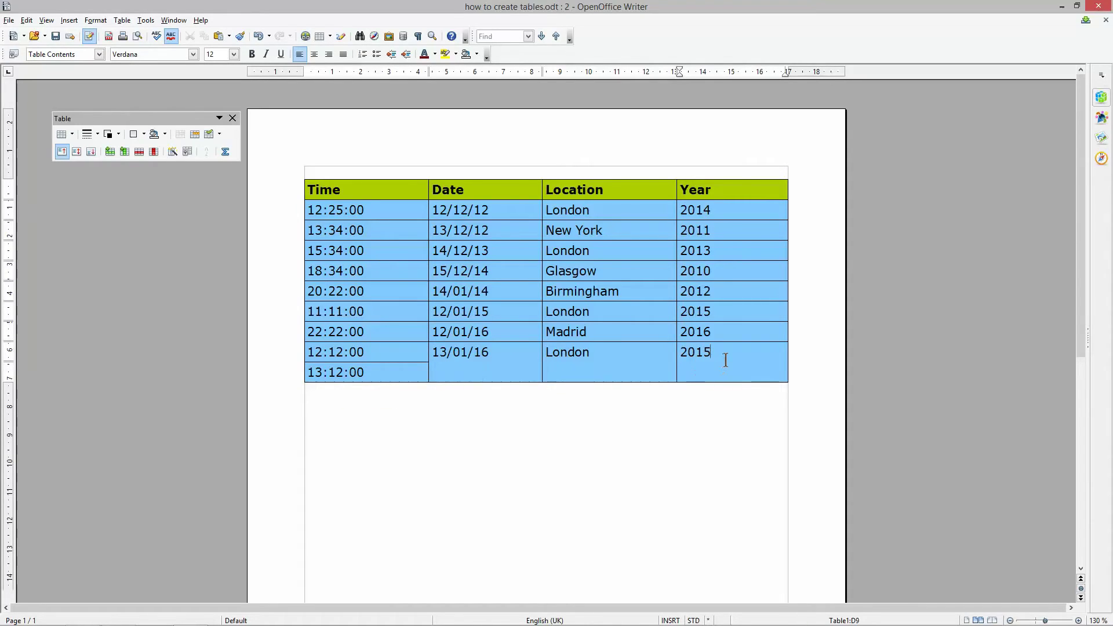
Add a row at the end of the table and split its first cell vertically into 2.
key(Tab)
key(Tab)
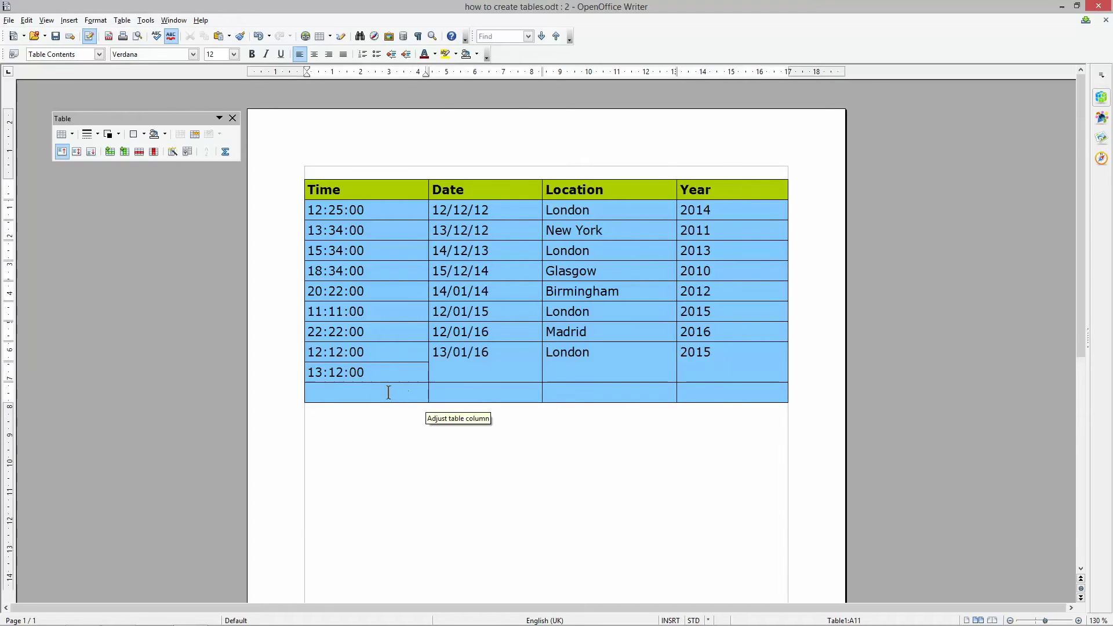
click(193, 134)
click(500, 361)
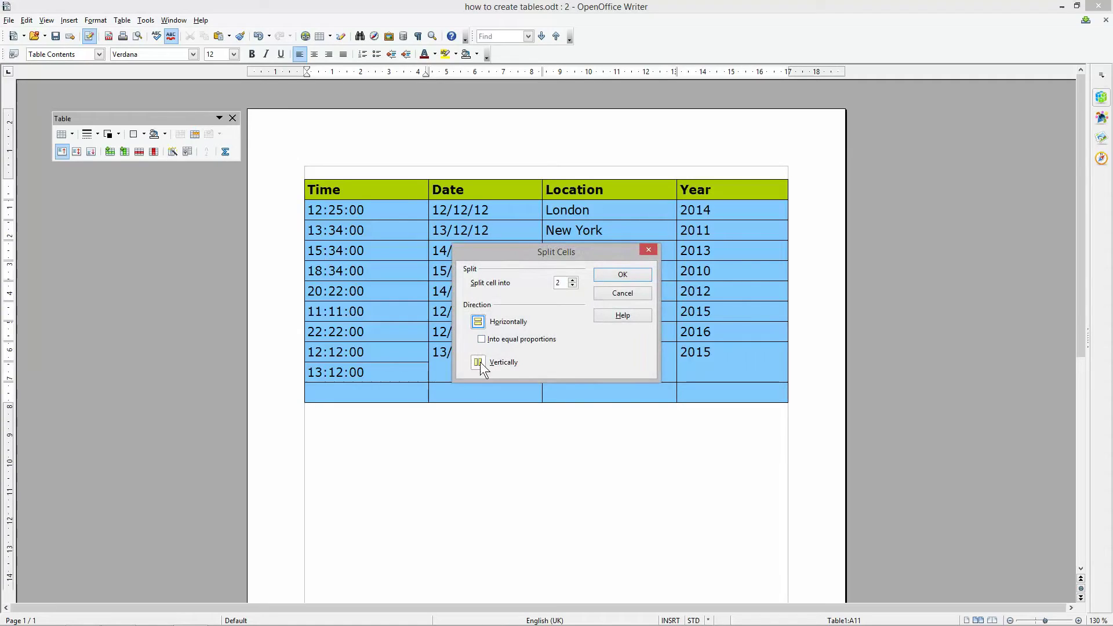
click(622, 275)
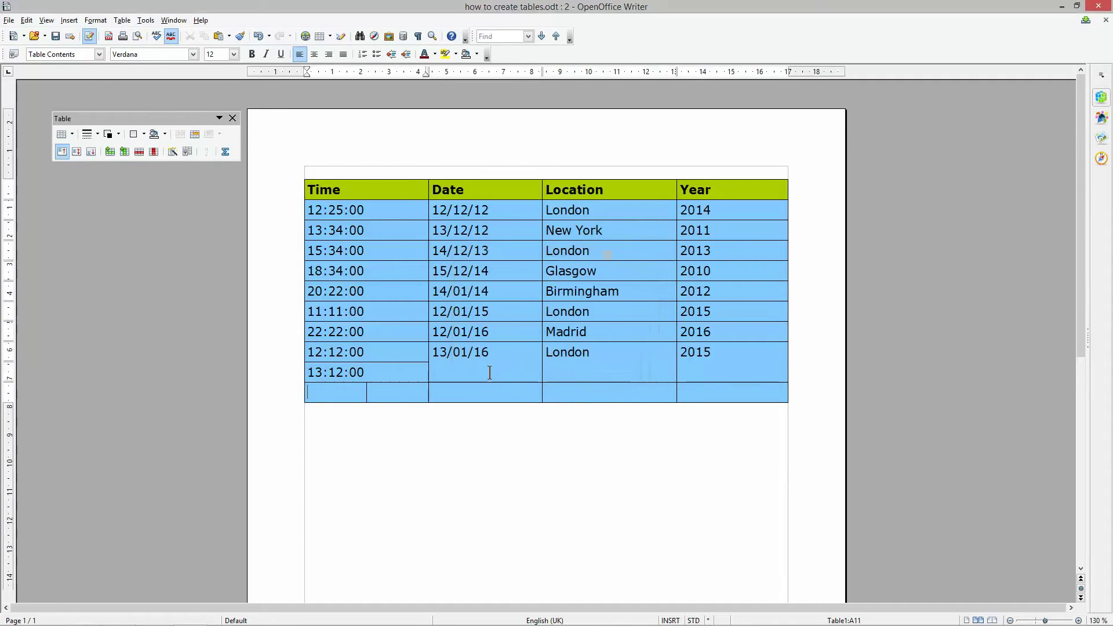
Merge the two halves of the last row's split first cell back into one cell.
click(356, 394)
click(386, 390)
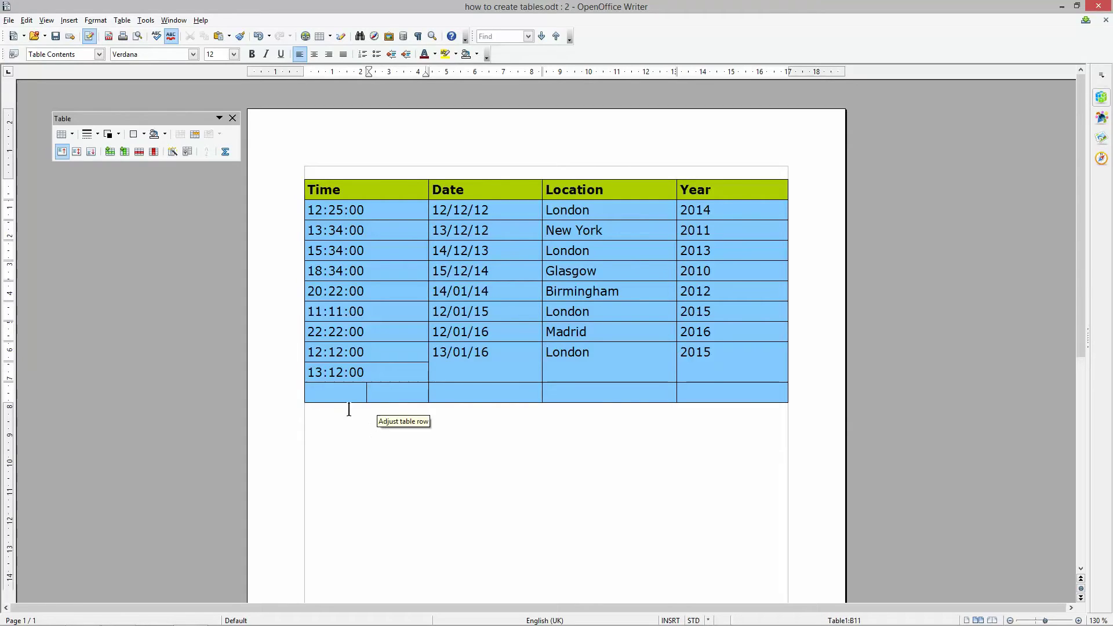
drag(347, 391, 373, 390)
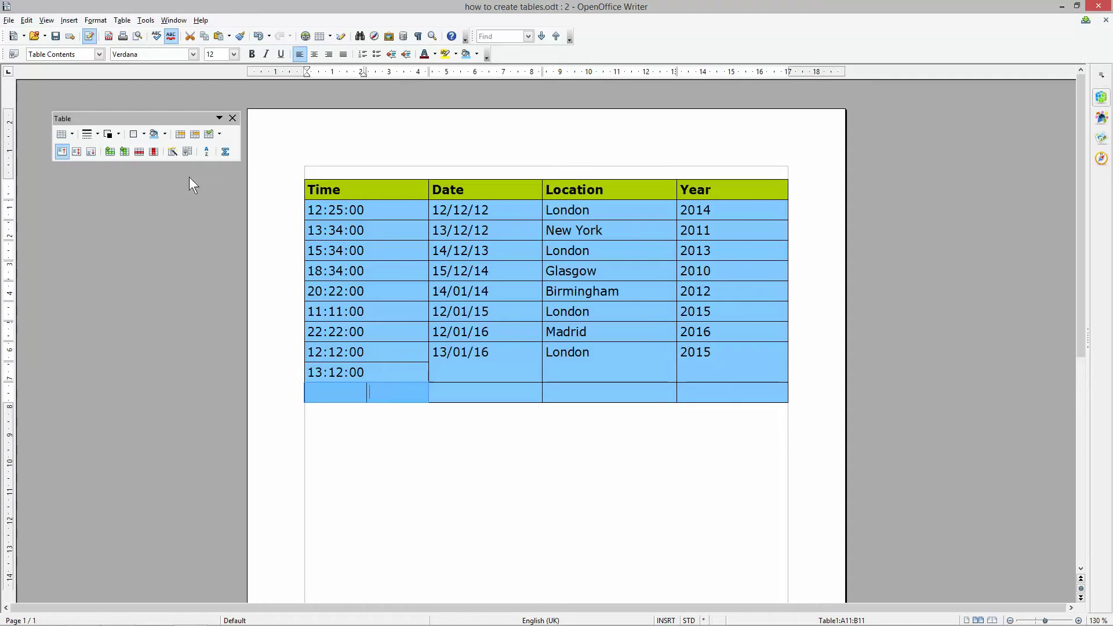
click(183, 136)
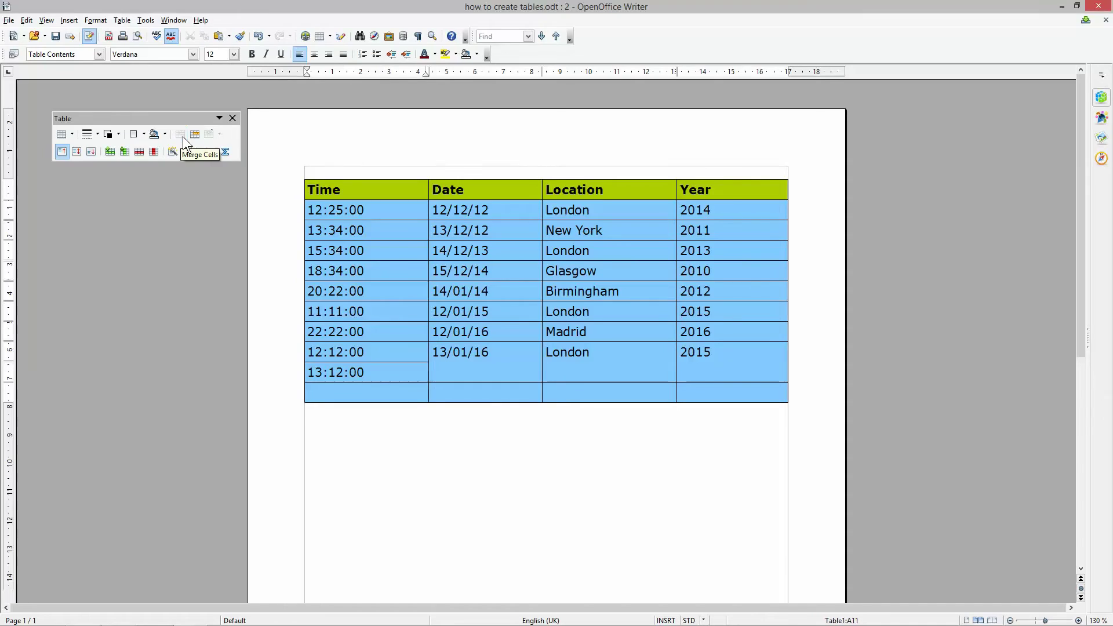
Merge the Time and Date cells of the empty last row into one cell.
click(410, 390)
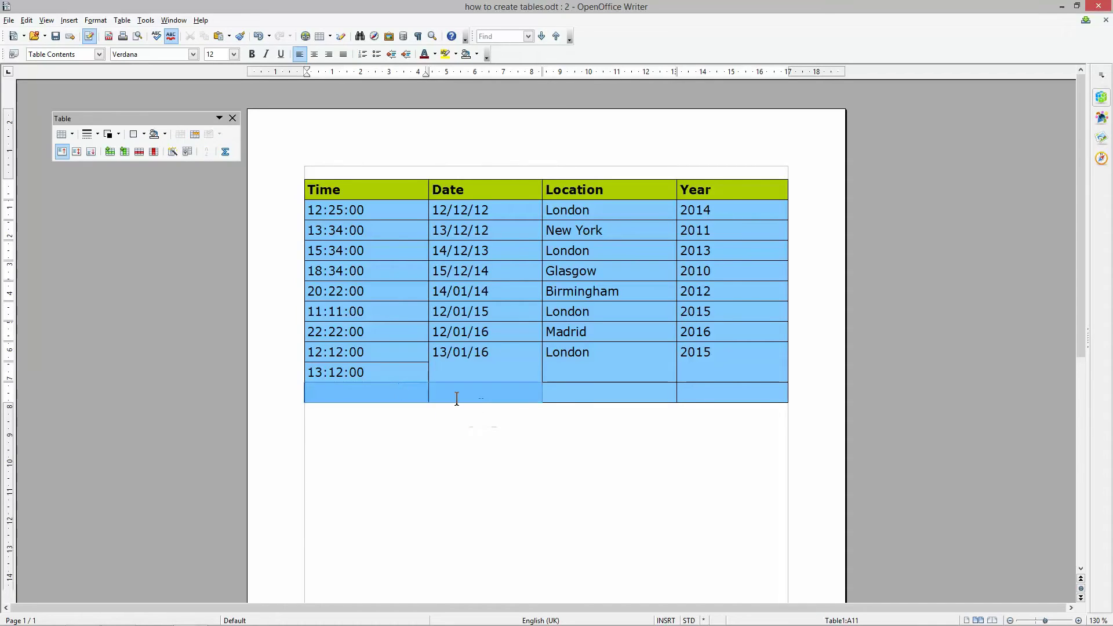
shift+click(469, 401)
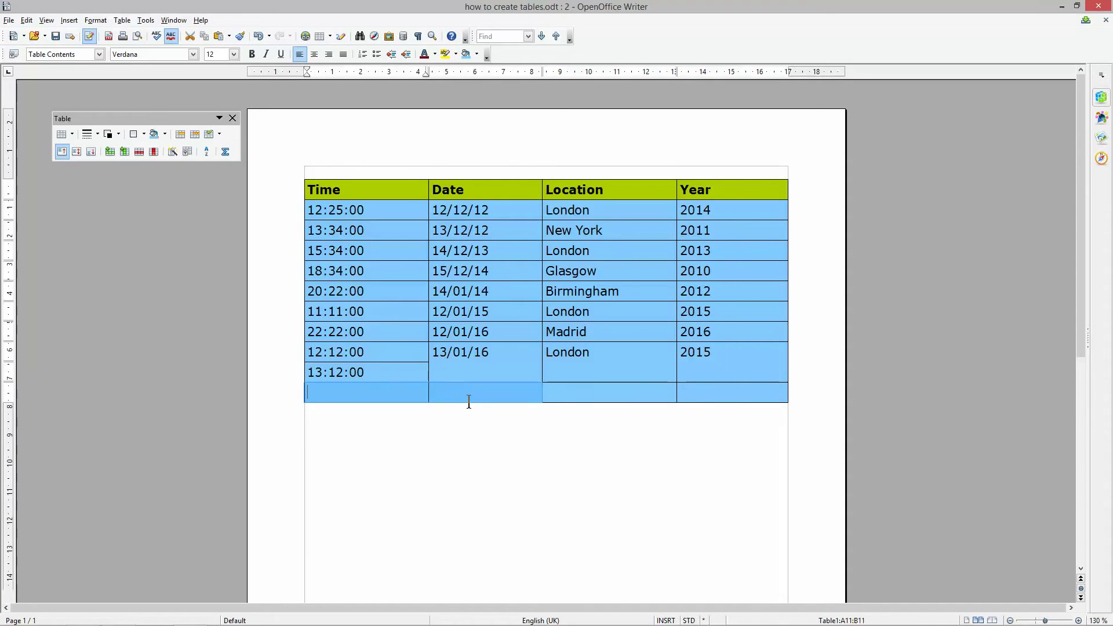
click(426, 390)
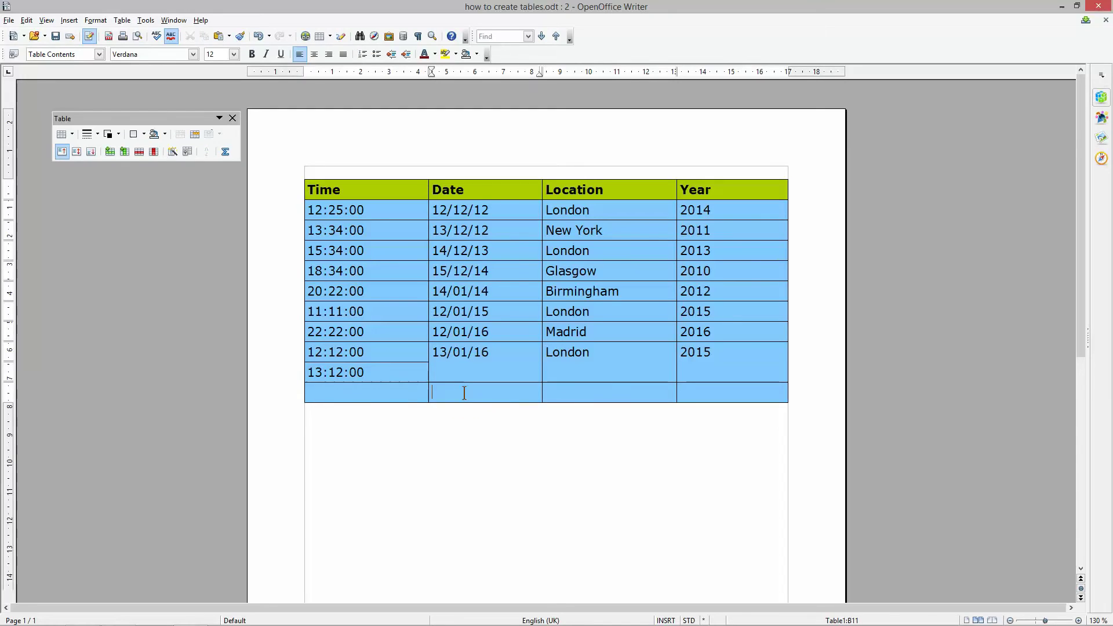
drag(475, 393, 418, 393)
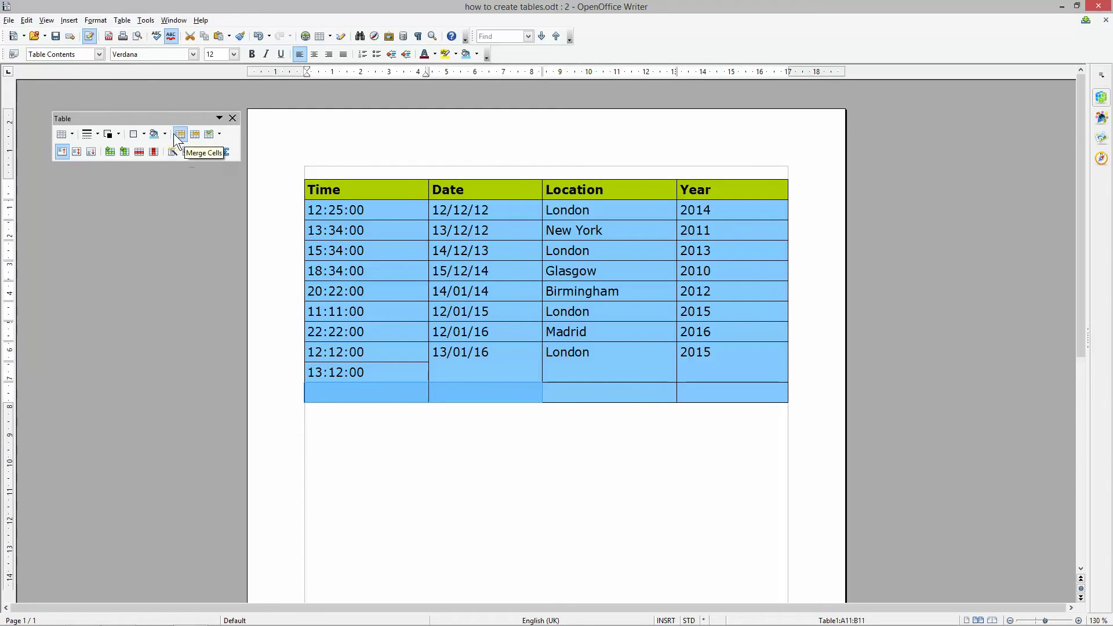
click(180, 134)
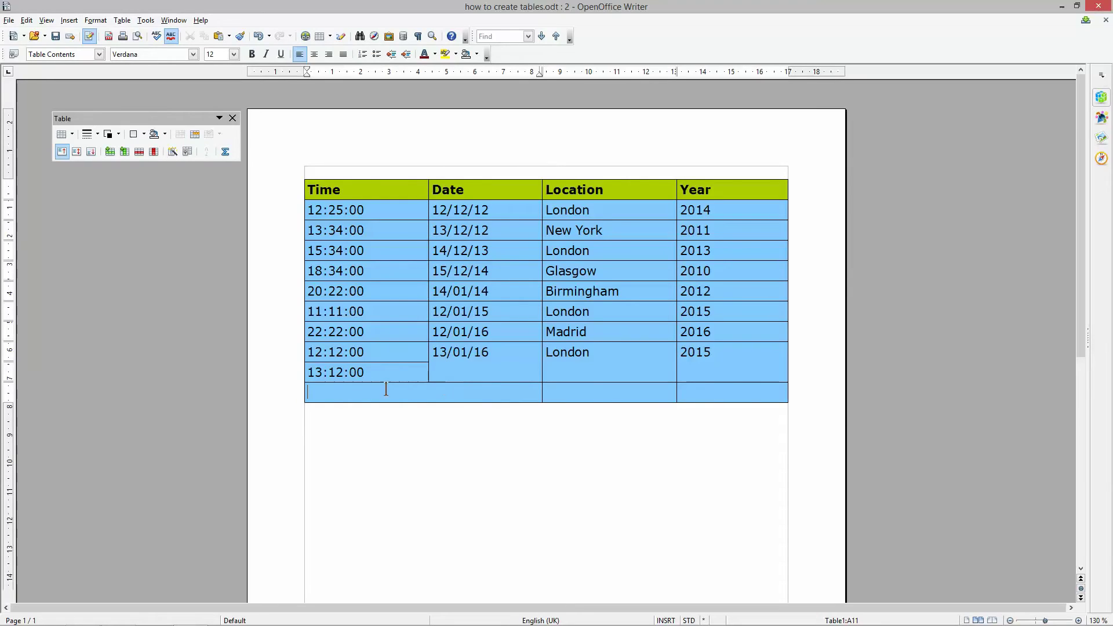
Try to split the last row's merged cell horizontally into 2 and undo the split.
click(688, 393)
click(406, 393)
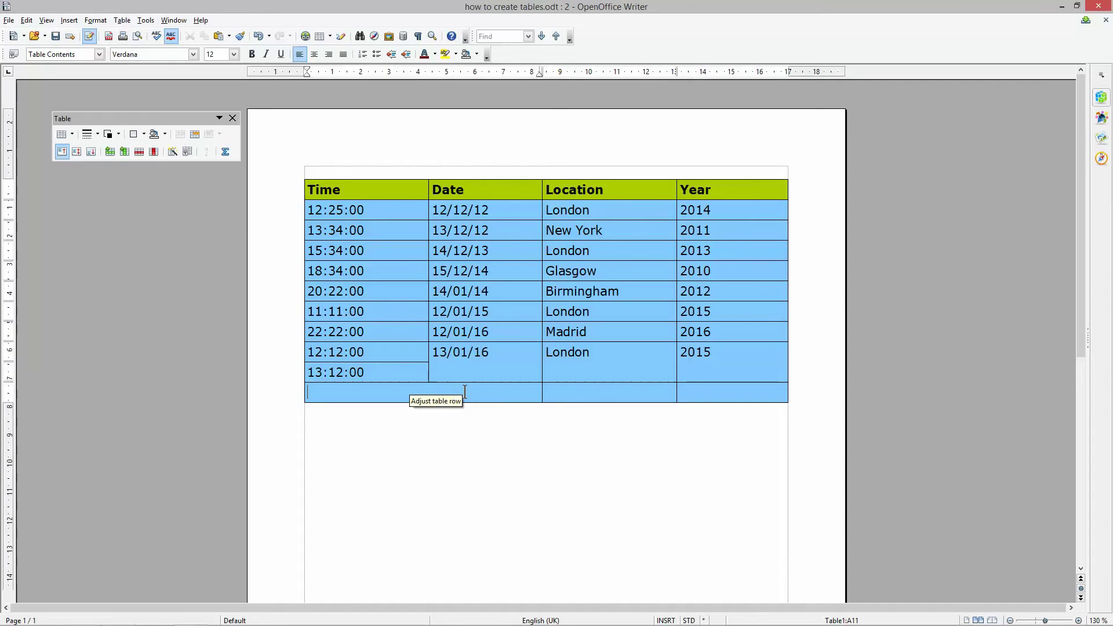
click(190, 133)
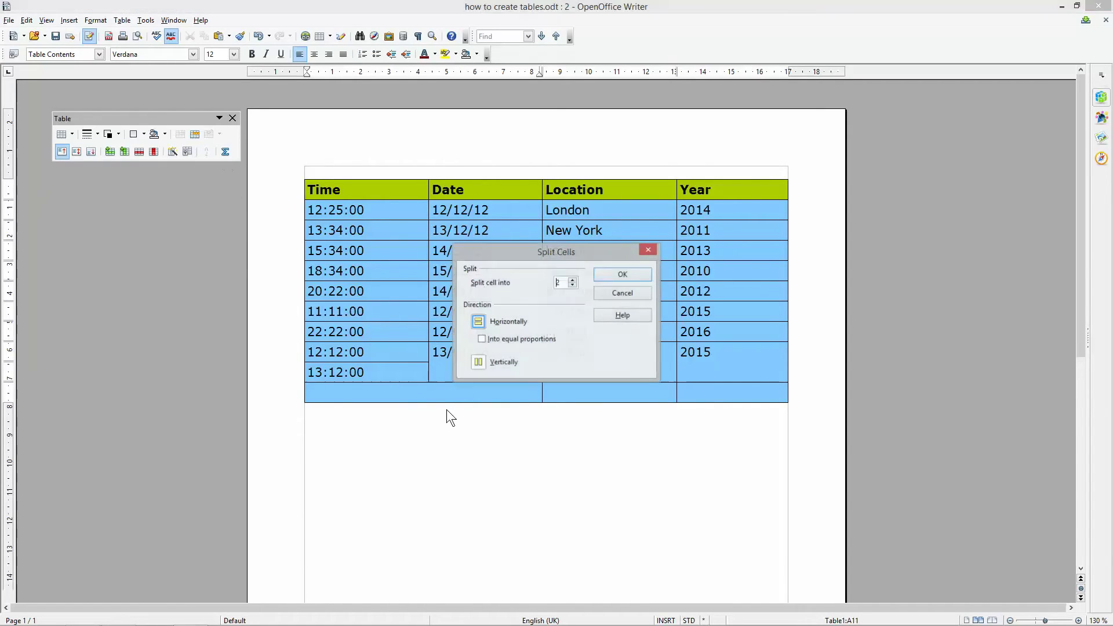
click(624, 275)
key(ctrl+z)
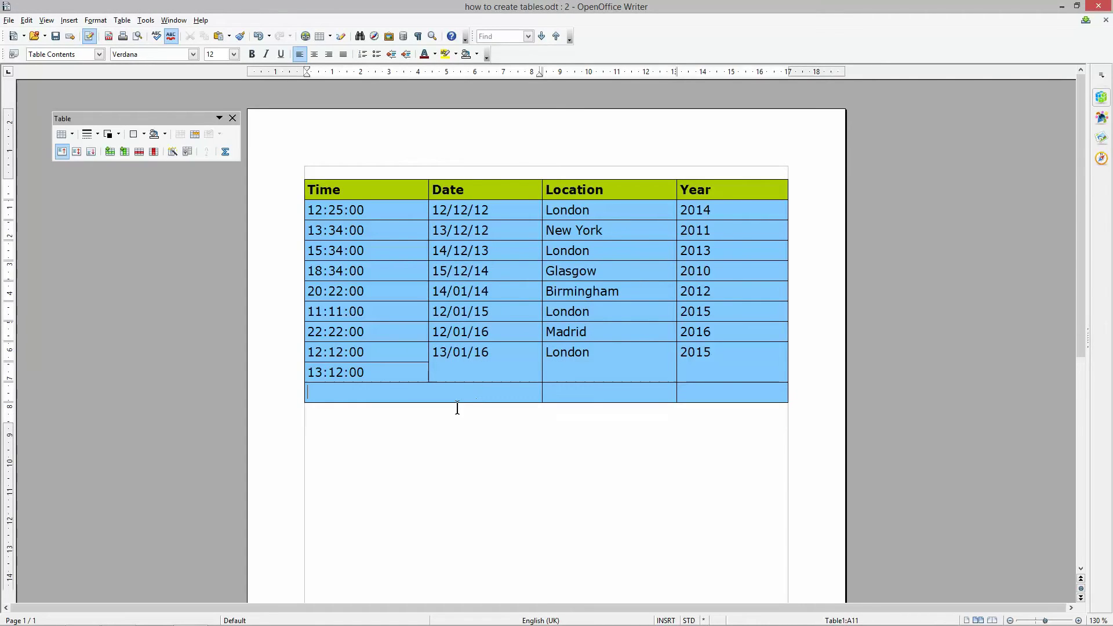
Split the last row's merged cell vertically into 2 and align the new divider with the Time and Date column border.
right_click(439, 395)
click(355, 382)
click(187, 151)
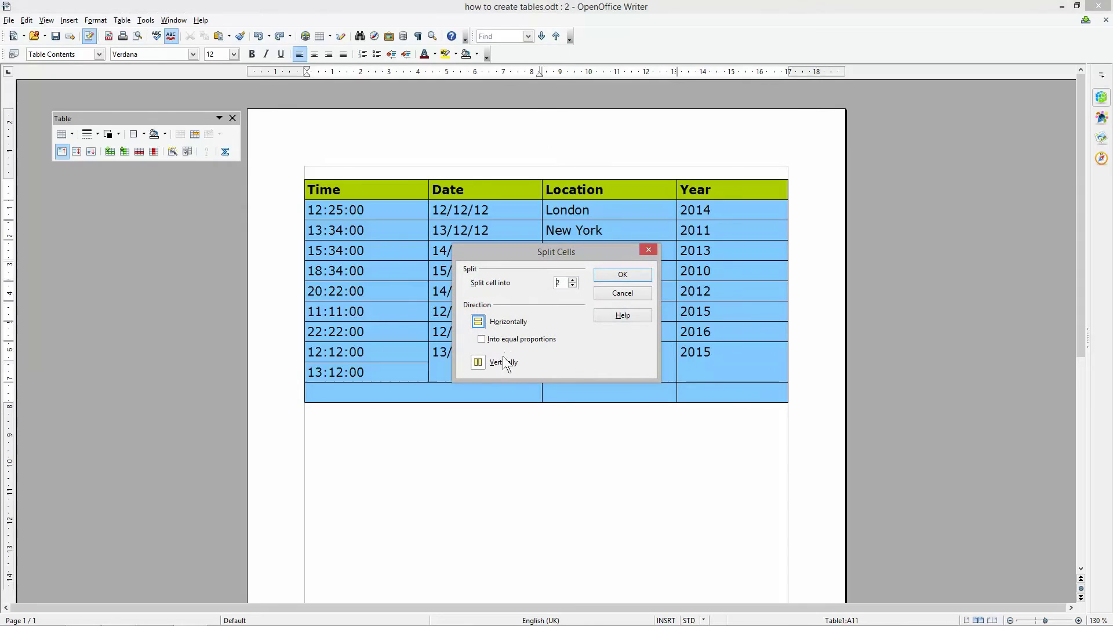
click(479, 363)
click(620, 275)
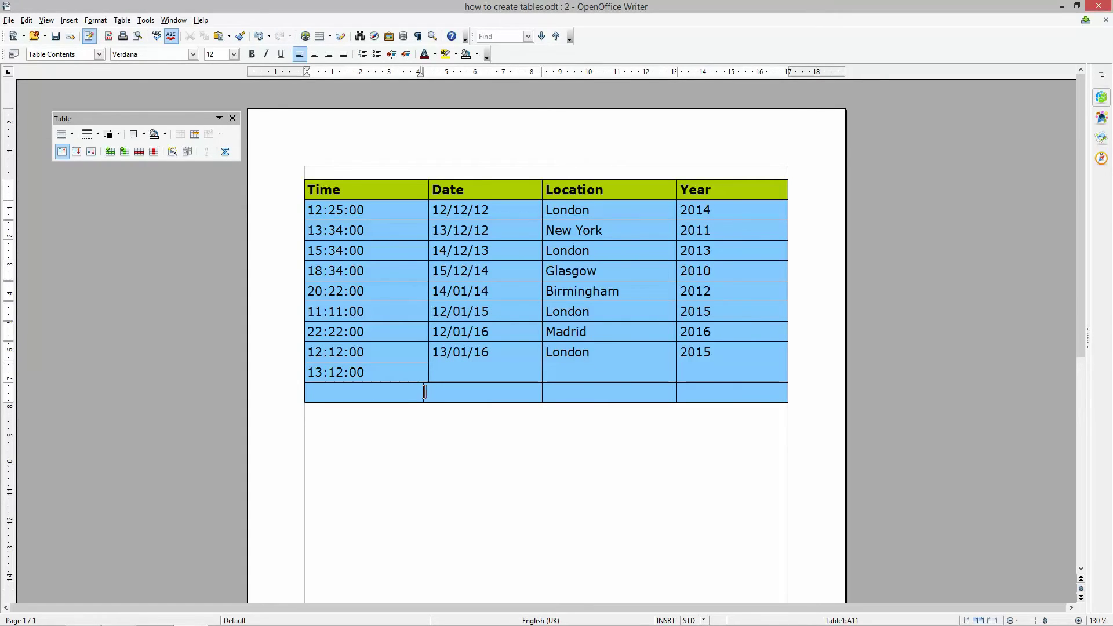
drag(429, 392, 428, 390)
Add two more empty rows at the end of the table.
key(Tab)
key(Tab)
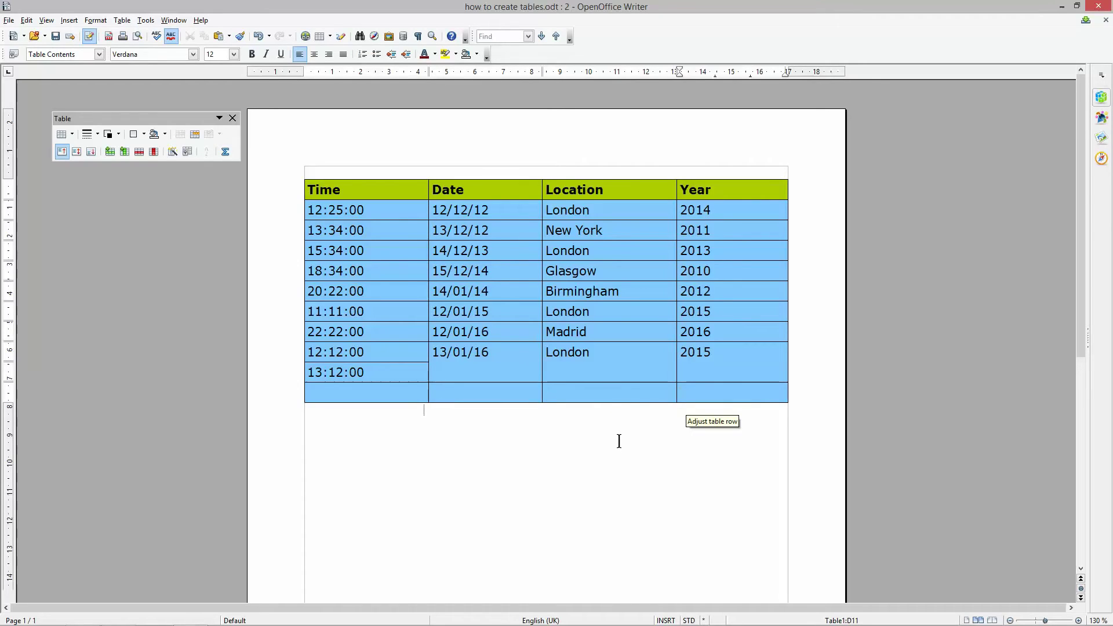
key(Tab)
key(Tab)
key(Tab)
key(Tab)
key(Tab)
key(Tab)
key(Tab)
key(Tab)
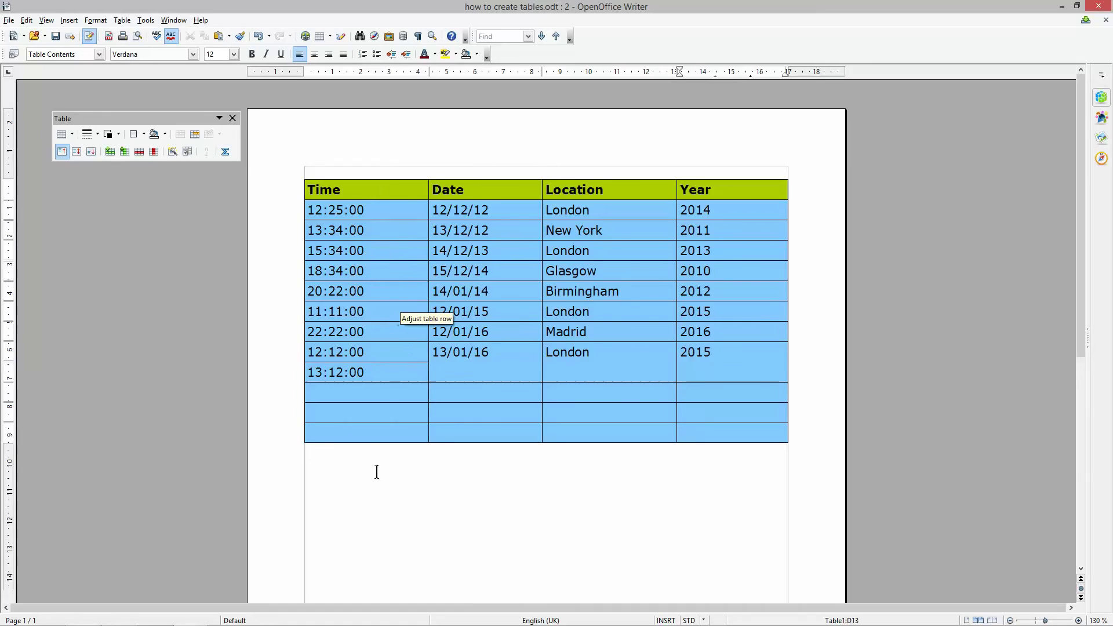
Apply a thick single-line border style to all cells of the table.
click(373, 391)
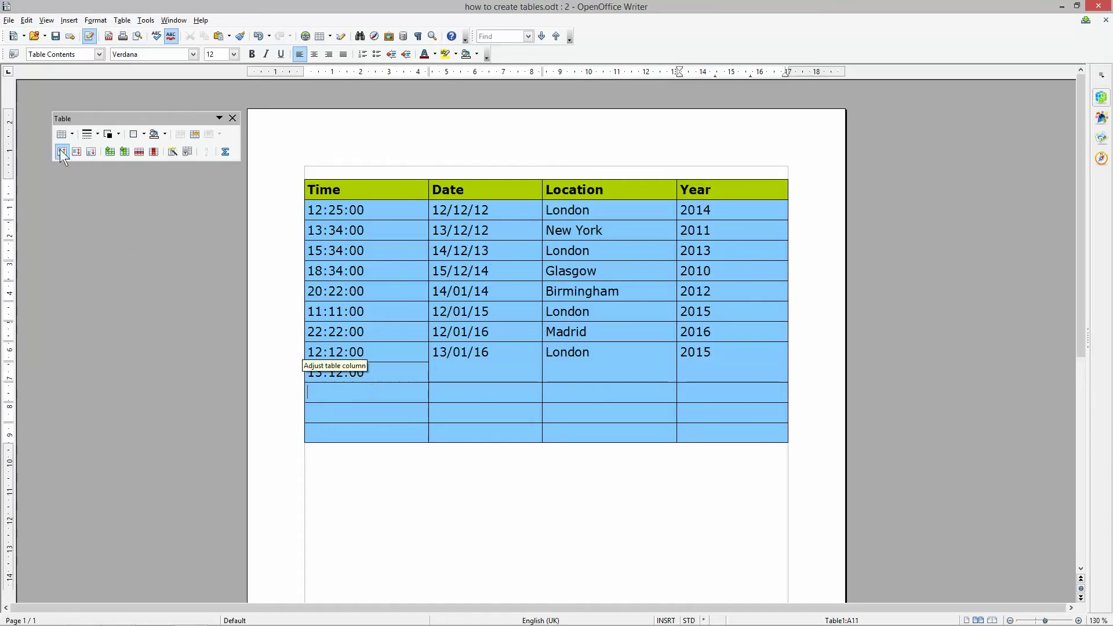
drag(295, 189, 295, 434)
click(94, 133)
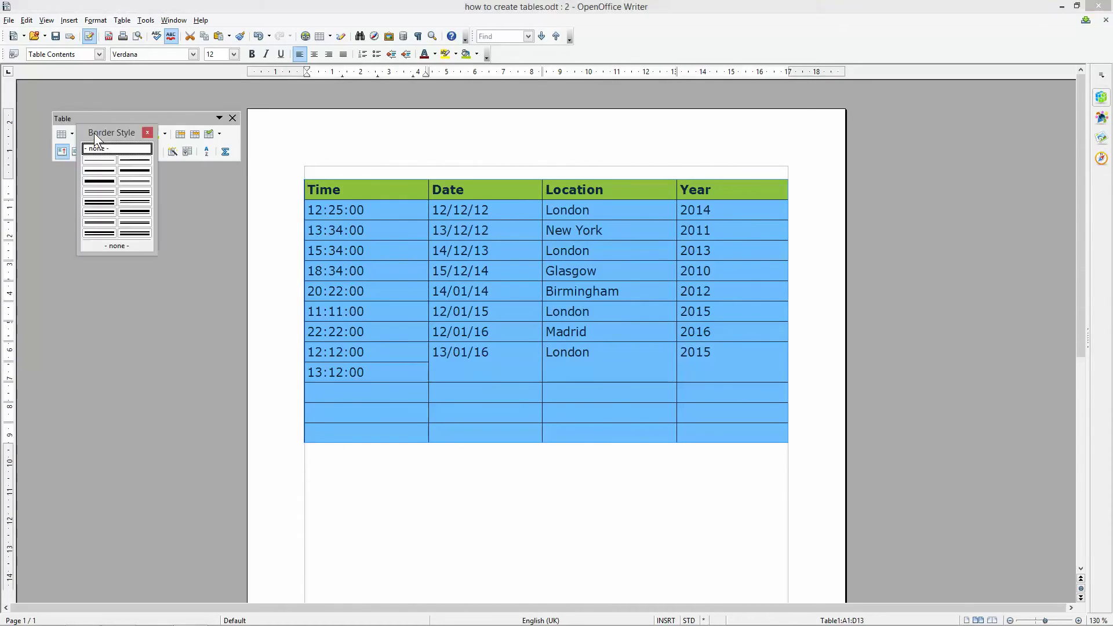
click(96, 182)
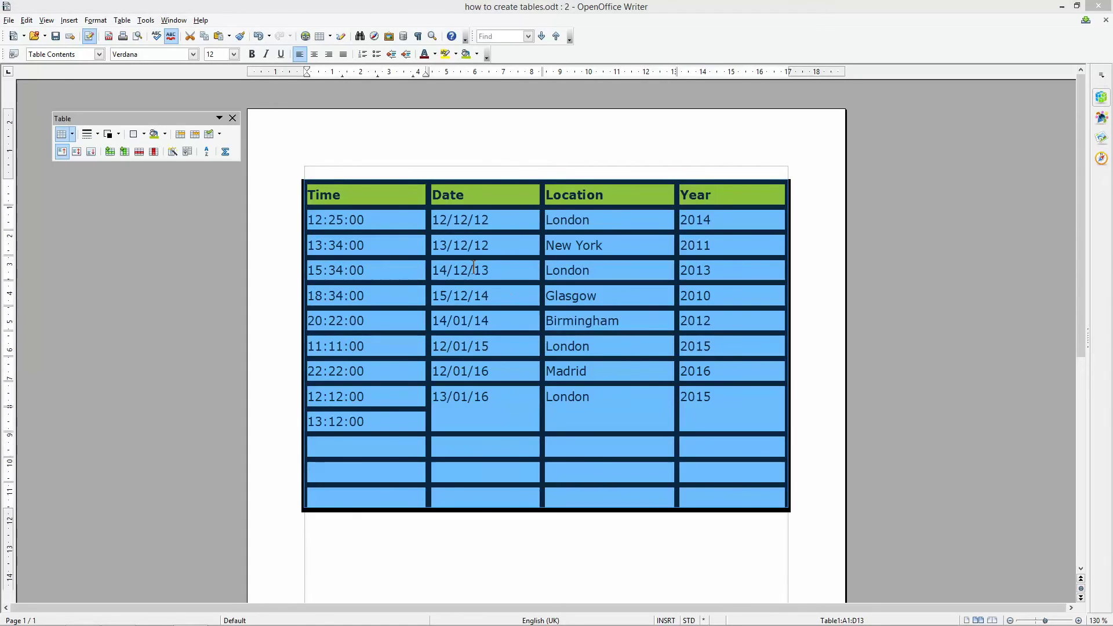
click(475, 321)
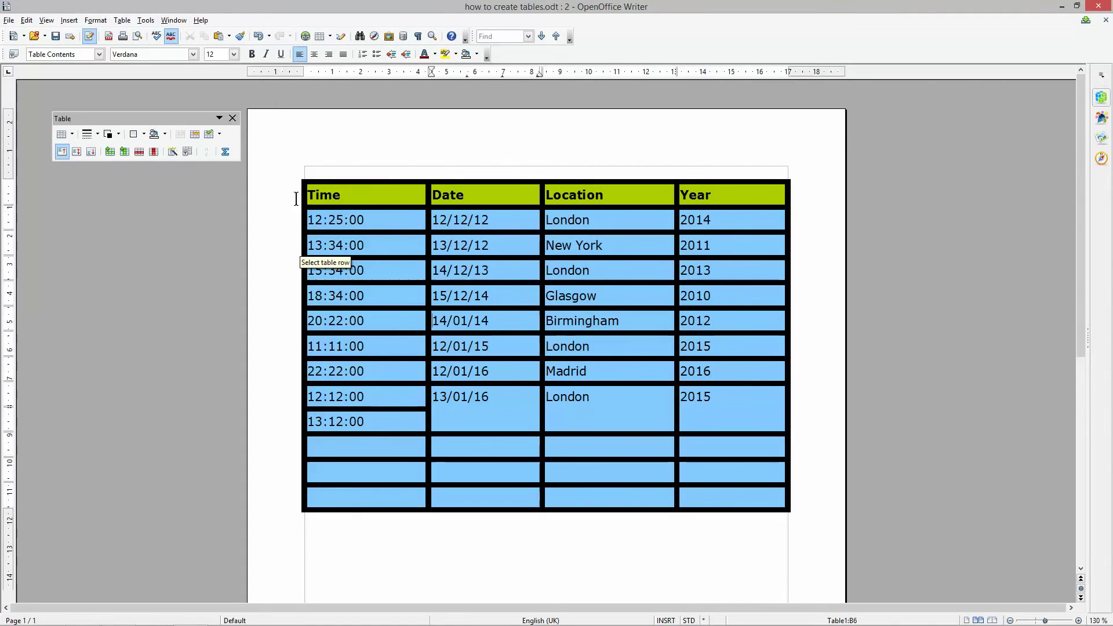
Apply a double-line border style with one thick and one thin line to the whole table.
drag(297, 197, 298, 499)
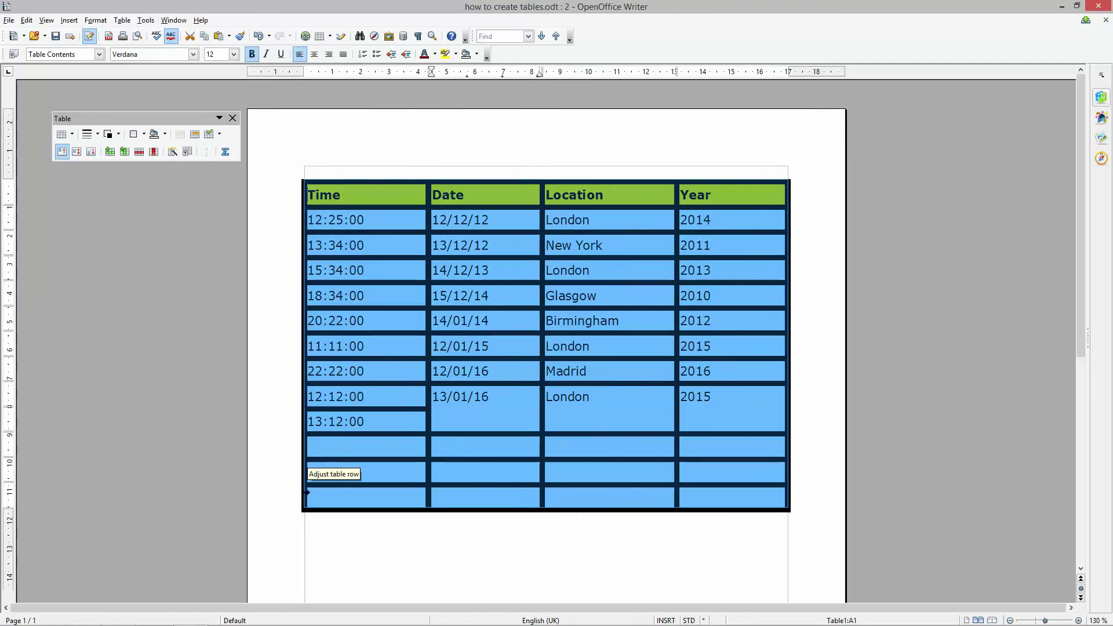
click(97, 134)
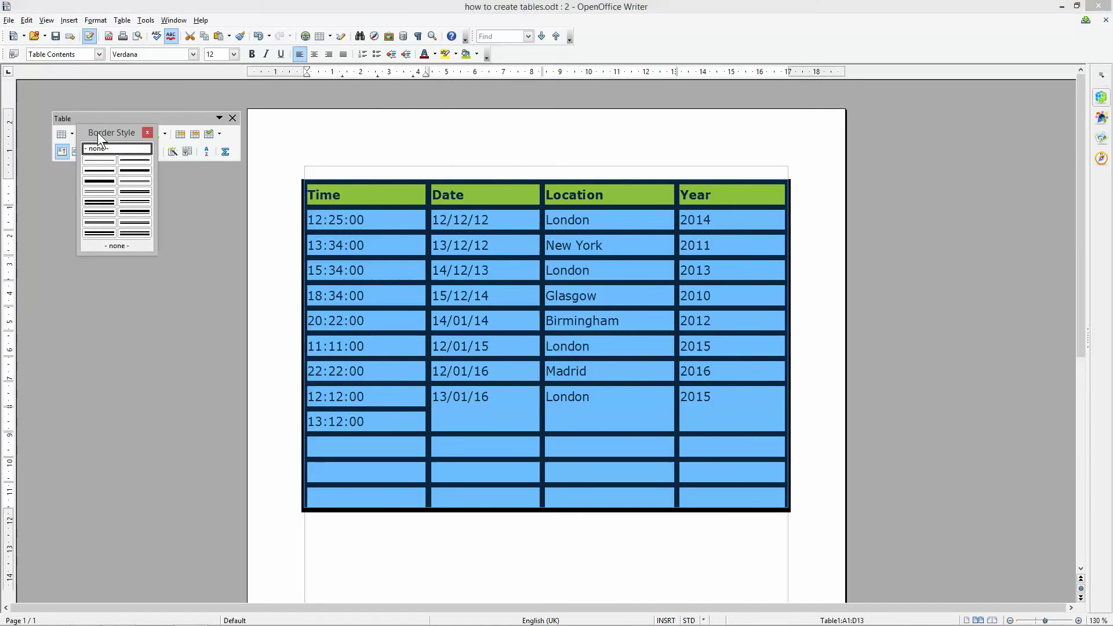
click(99, 213)
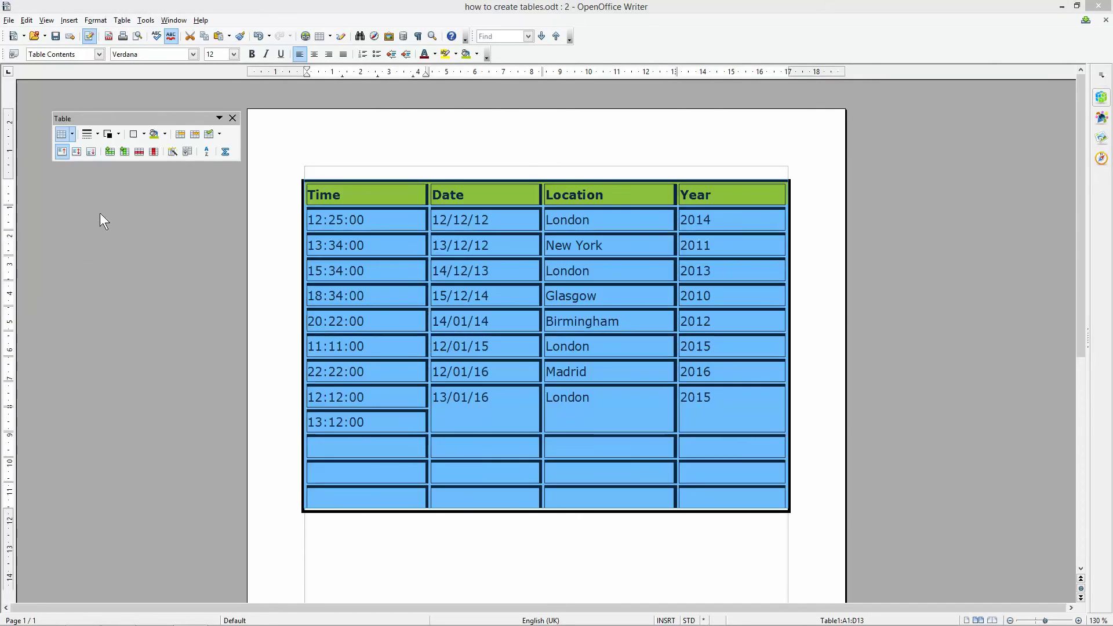
click(474, 273)
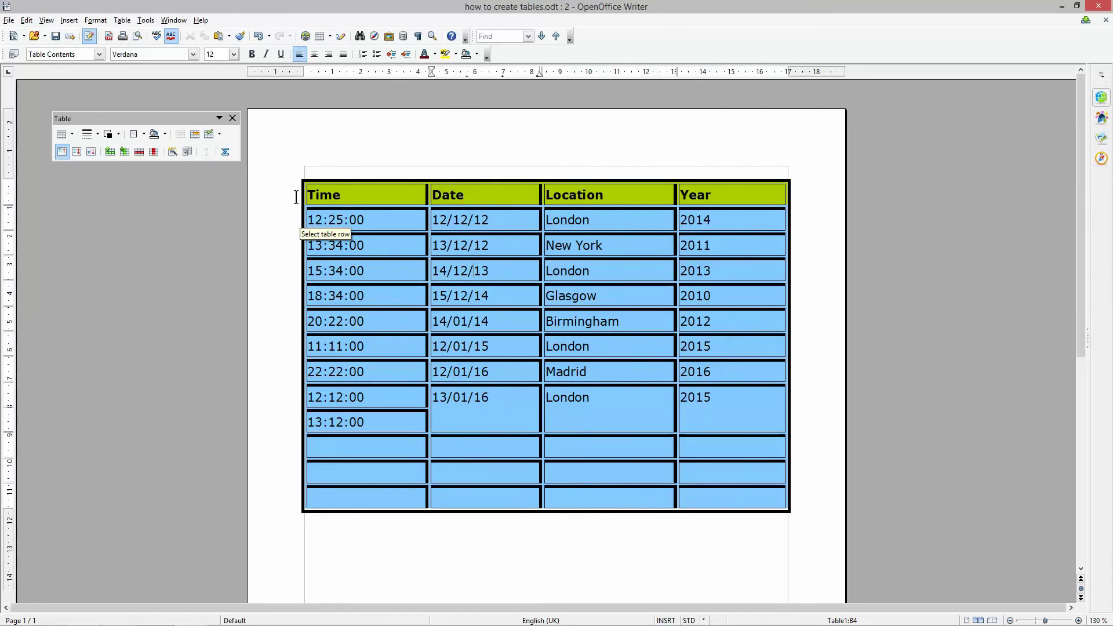
Set the borders of the whole table to the 1 pt single-line style.
mouse_move(313, 197)
mouse_down()
mouse_move(372, 348)
mouse_move(675, 499)
mouse_move(703, 500)
mouse_up()
click(99, 135)
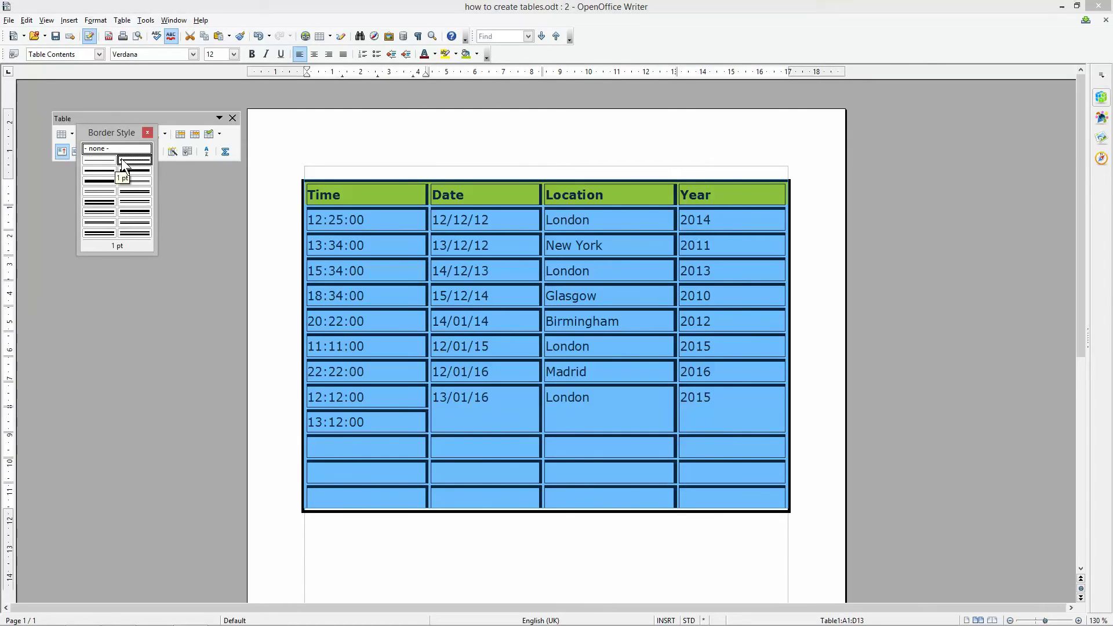
click(120, 158)
click(433, 297)
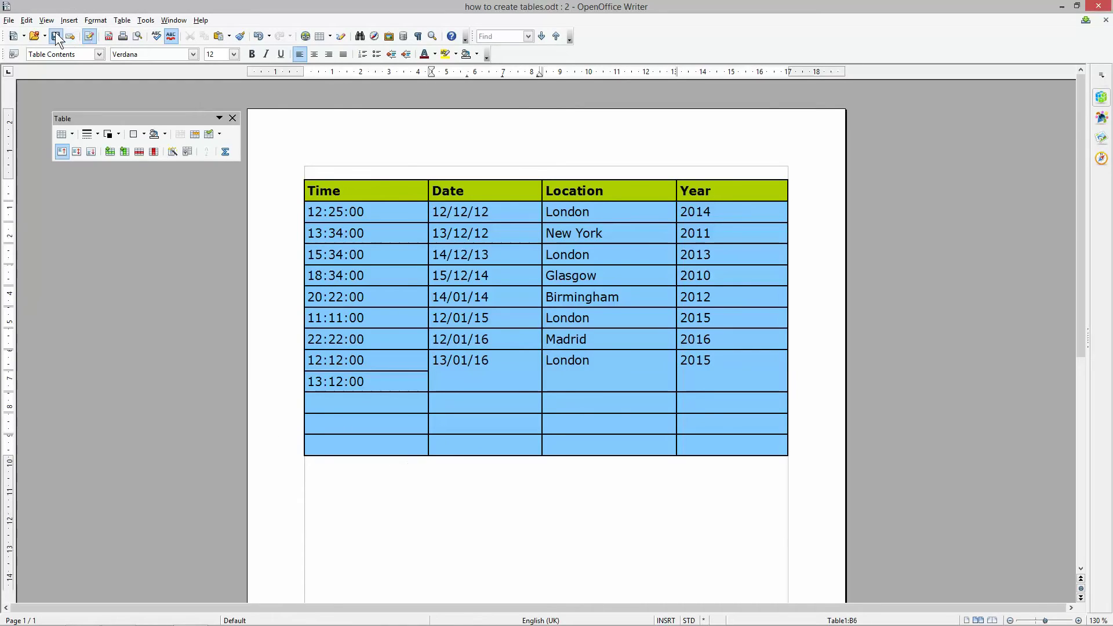
Check the page with the finished table in the page preview and return to editing.
click(137, 36)
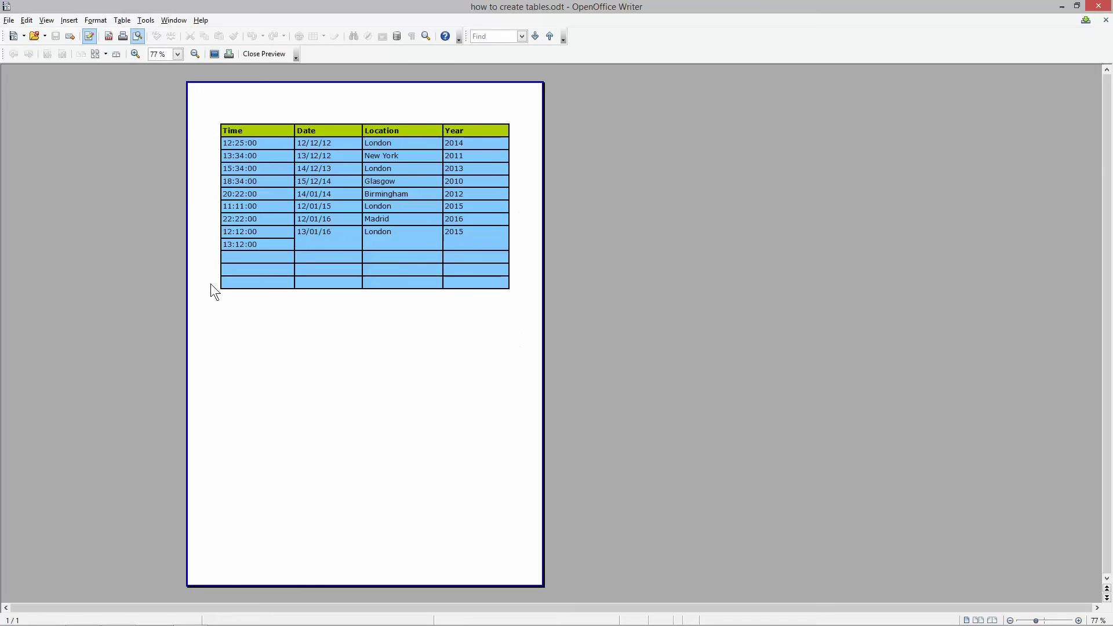
click(262, 54)
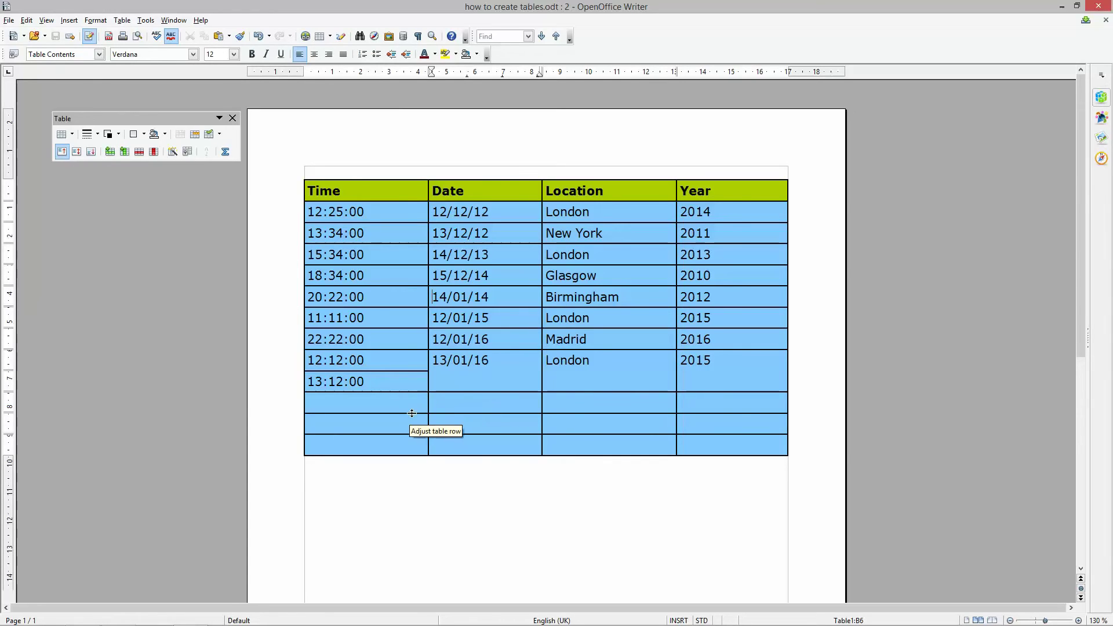
Center the date 13/01/16 and the location London vertically in their cells in the split row.
click(439, 363)
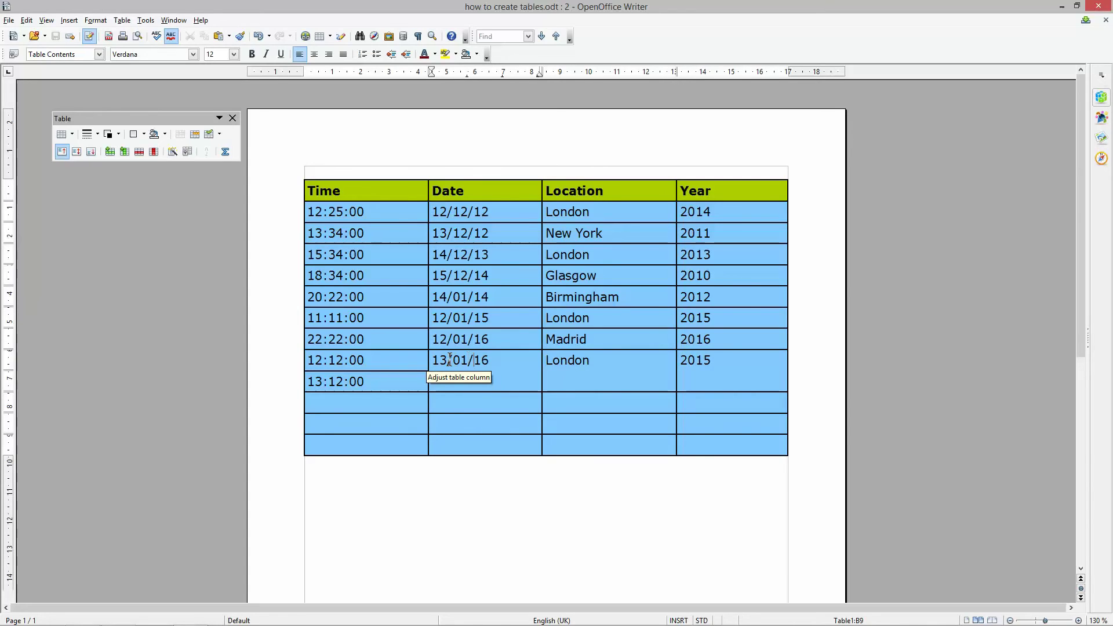
click(75, 152)
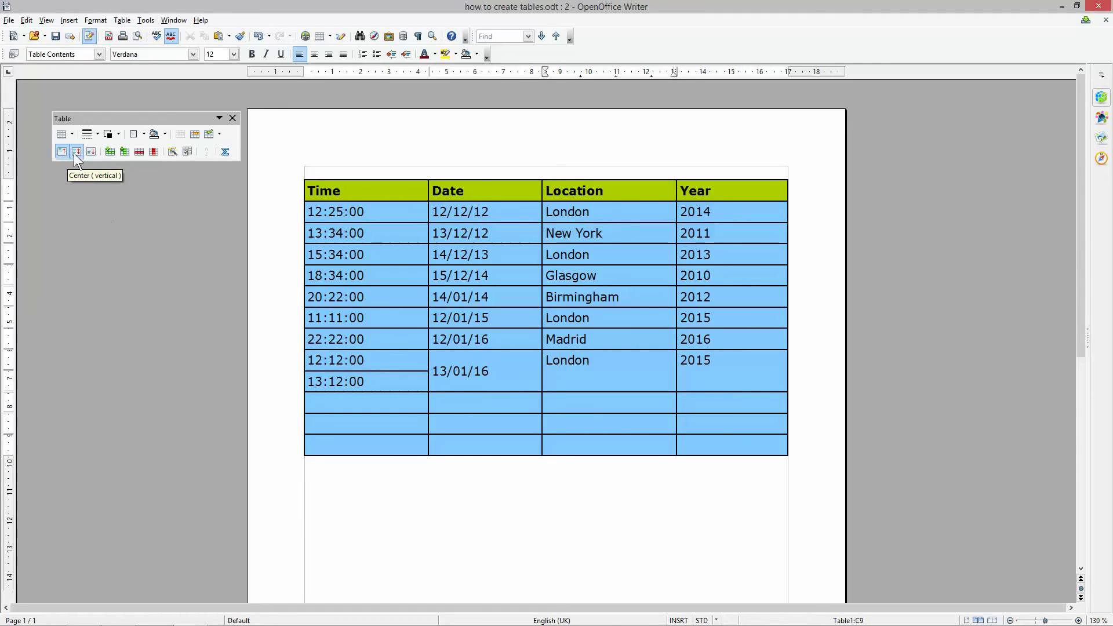
click(74, 152)
Center the year 2015 vertically in the split row's cell, and switch its alignment to the bottom.
click(690, 360)
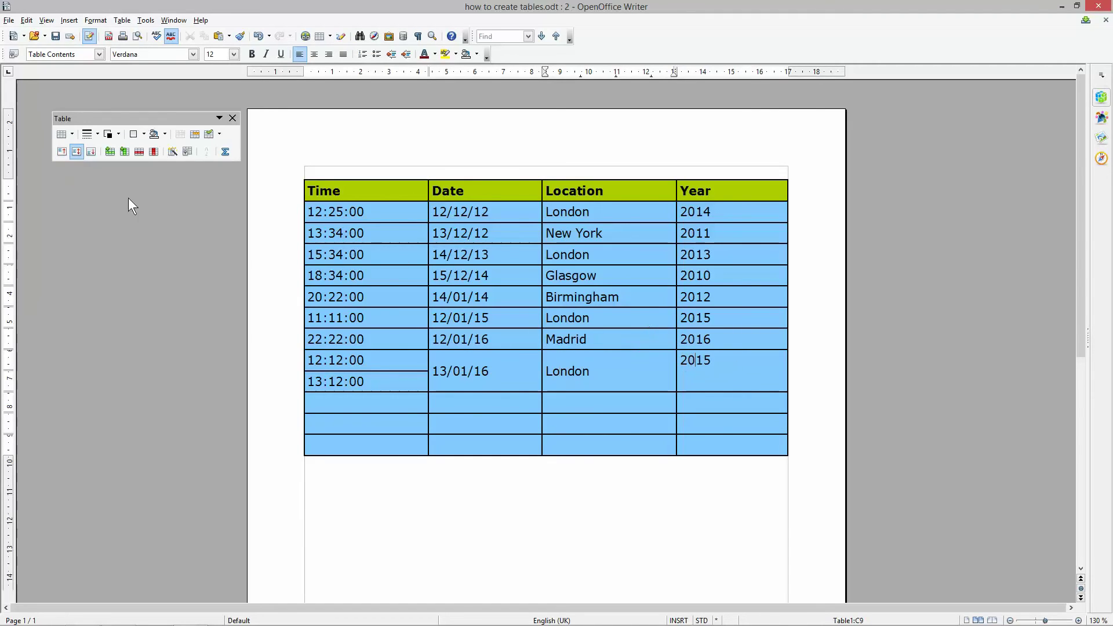
click(76, 153)
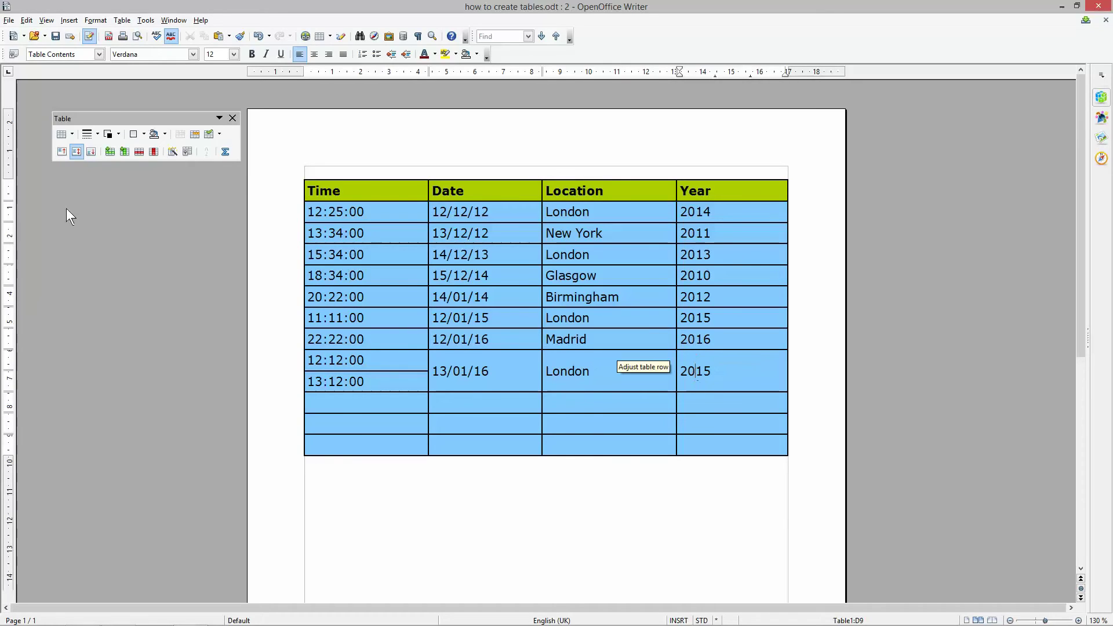
click(91, 152)
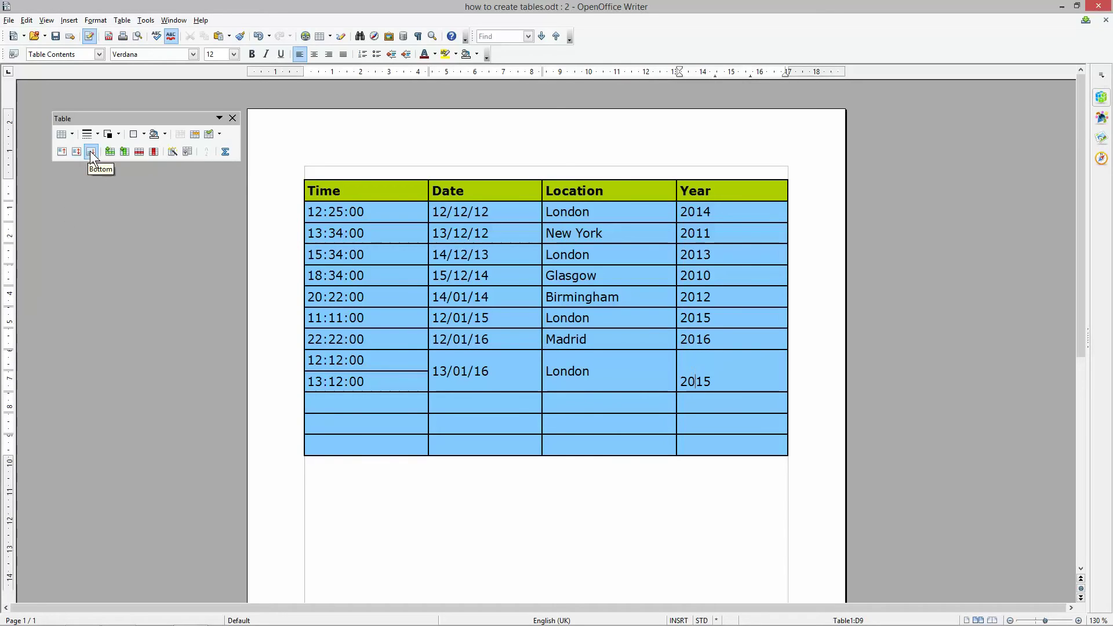
Center the year 2015 vertically, and switch the split row's date, location and year together to bottom, top and back to vertically centered.
click(62, 151)
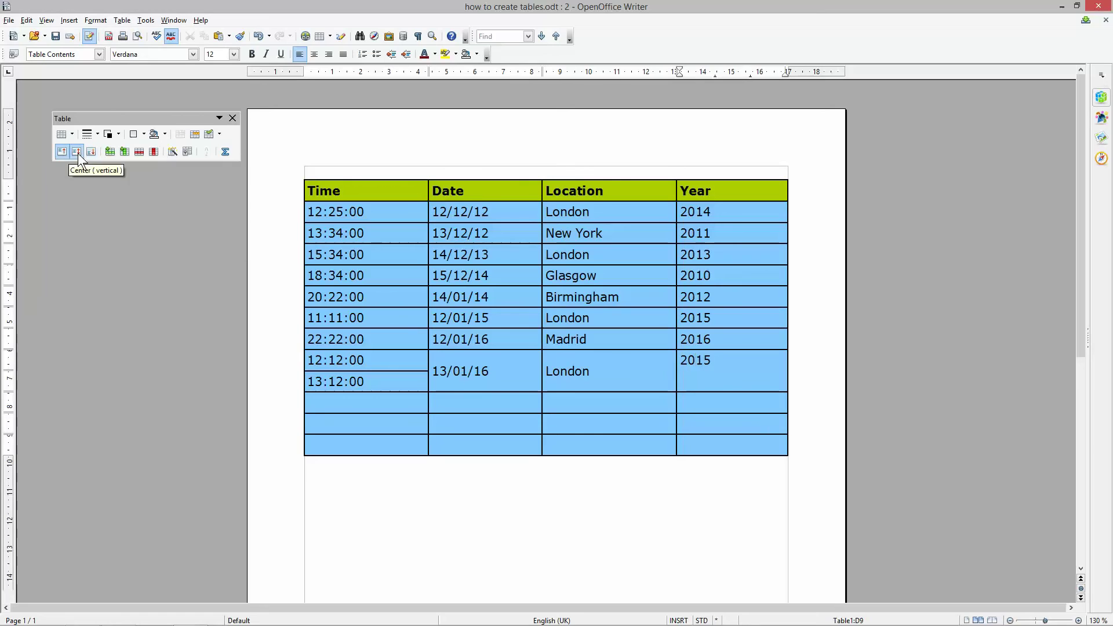
click(76, 151)
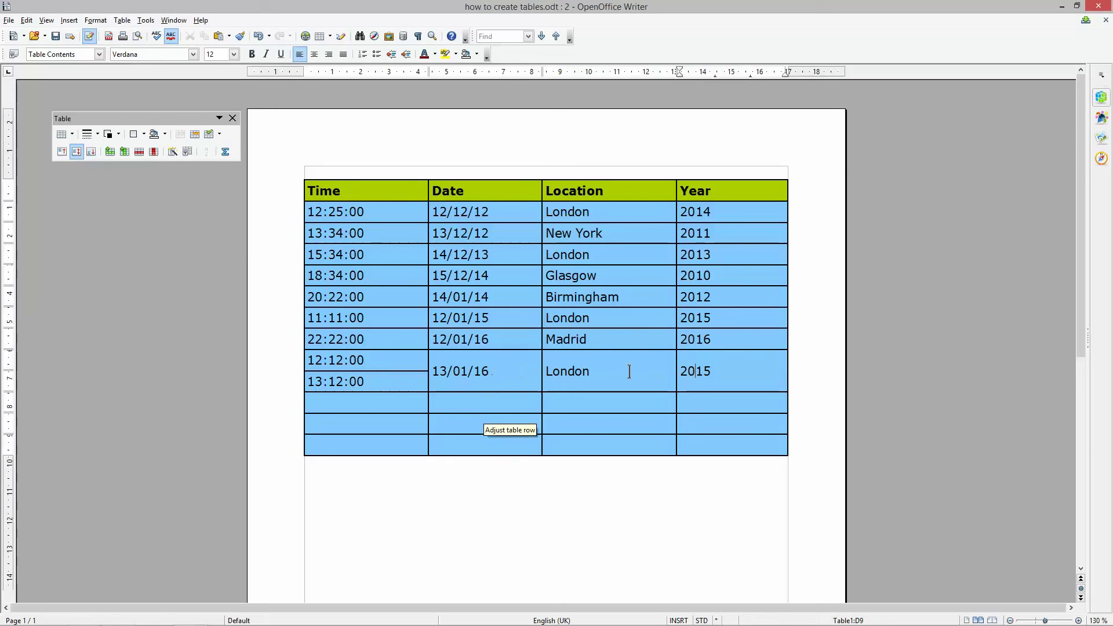
drag(714, 367, 462, 366)
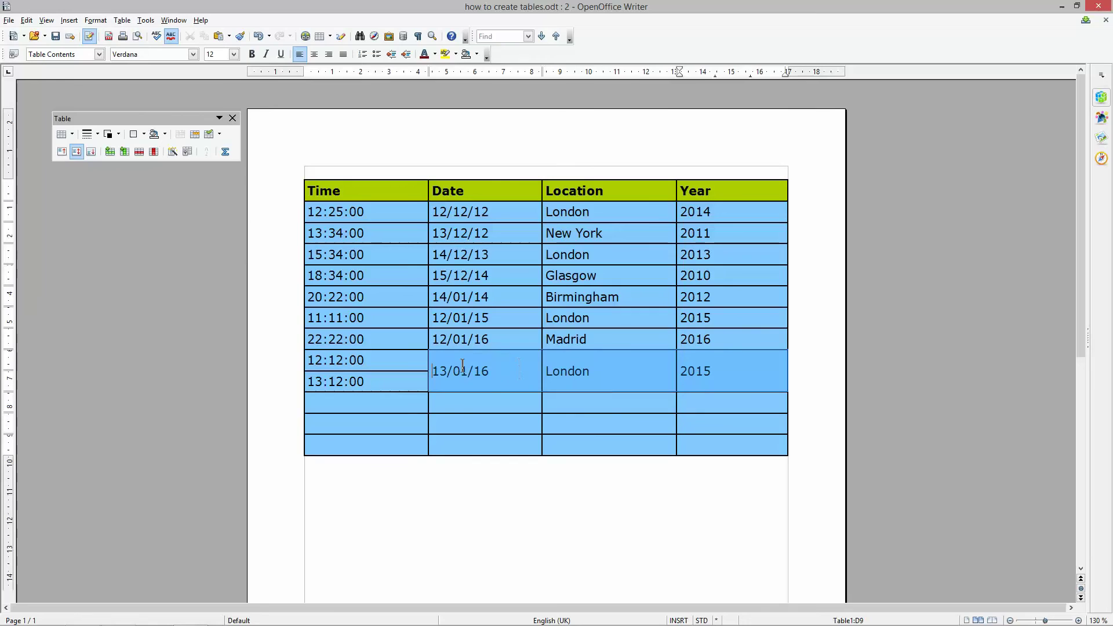
click(91, 151)
click(59, 151)
click(76, 152)
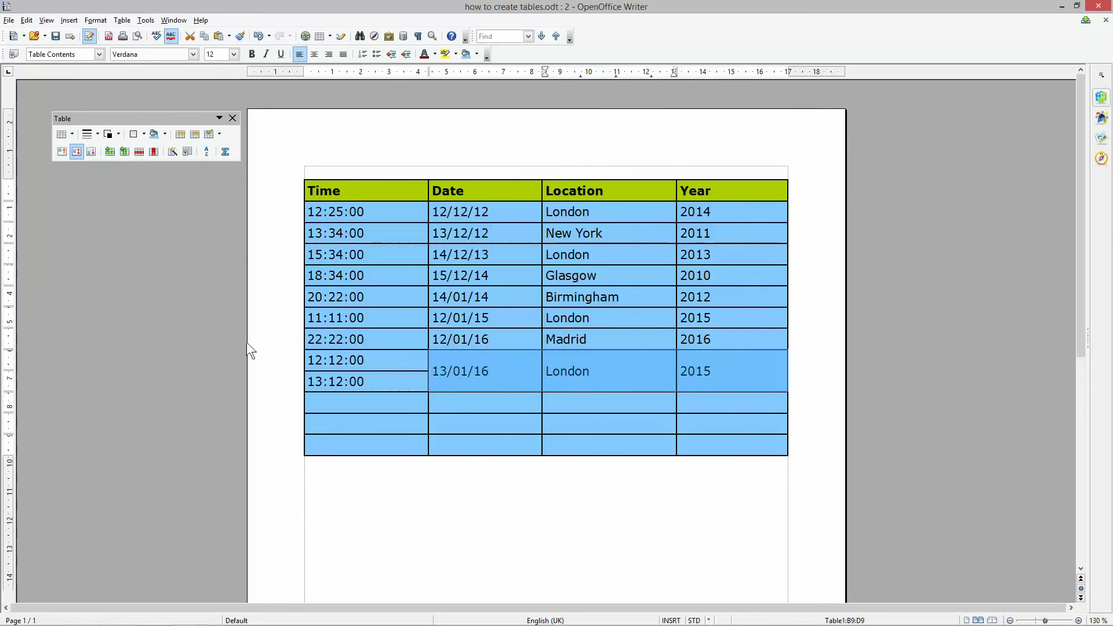
Examine the table properties for table size, text flow, columns, borders and background, and close them without changes.
click(350, 370)
click(406, 356)
click(461, 371)
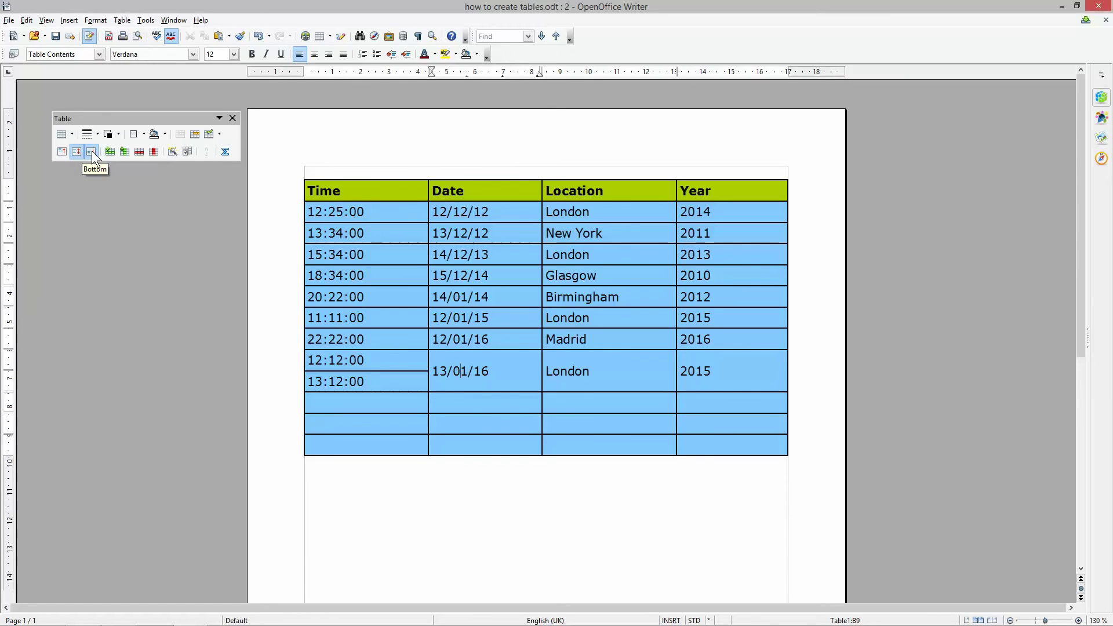
click(188, 152)
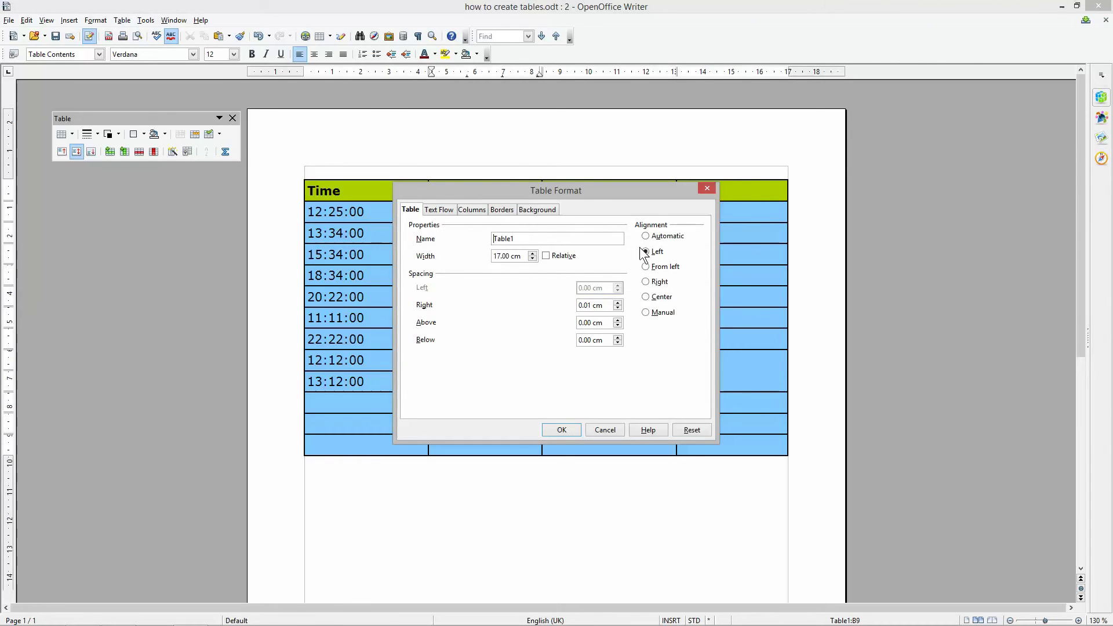
click(438, 209)
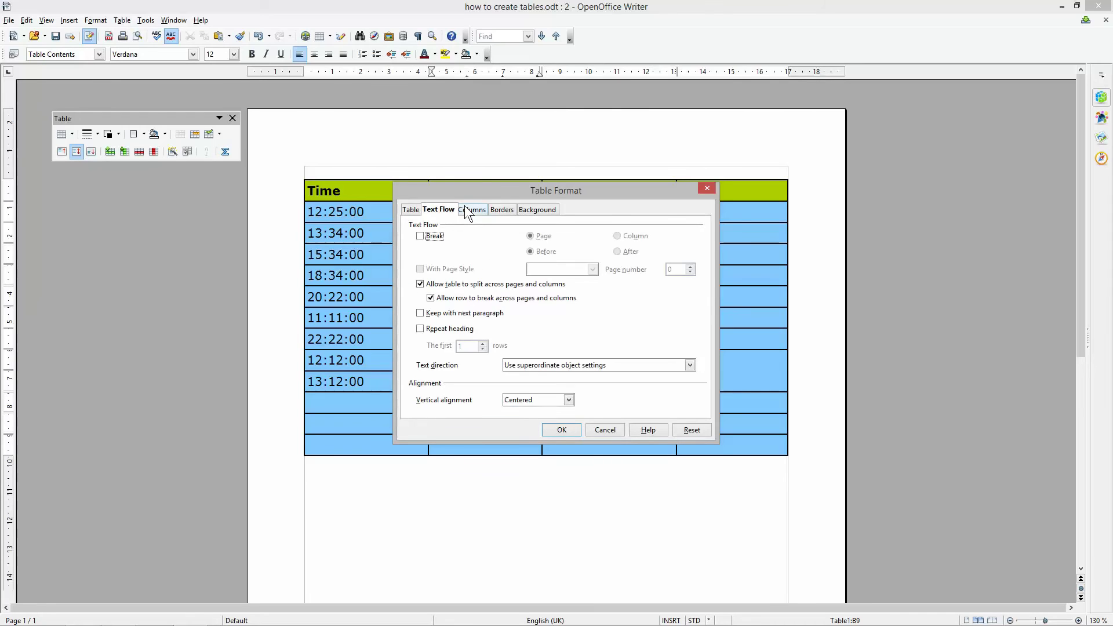
click(471, 210)
click(501, 209)
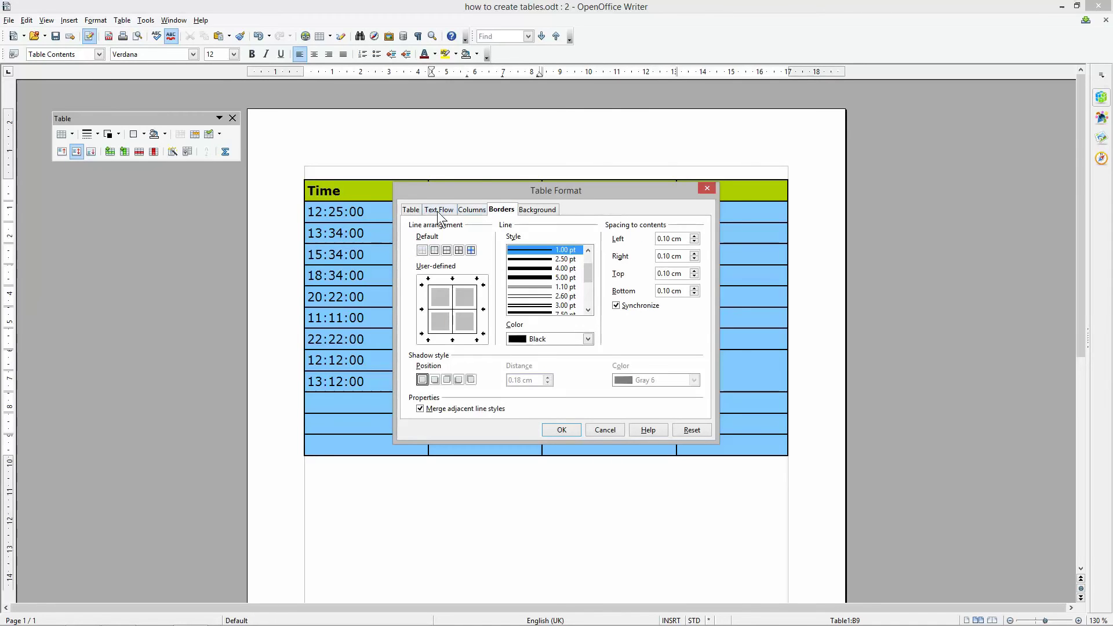
click(536, 210)
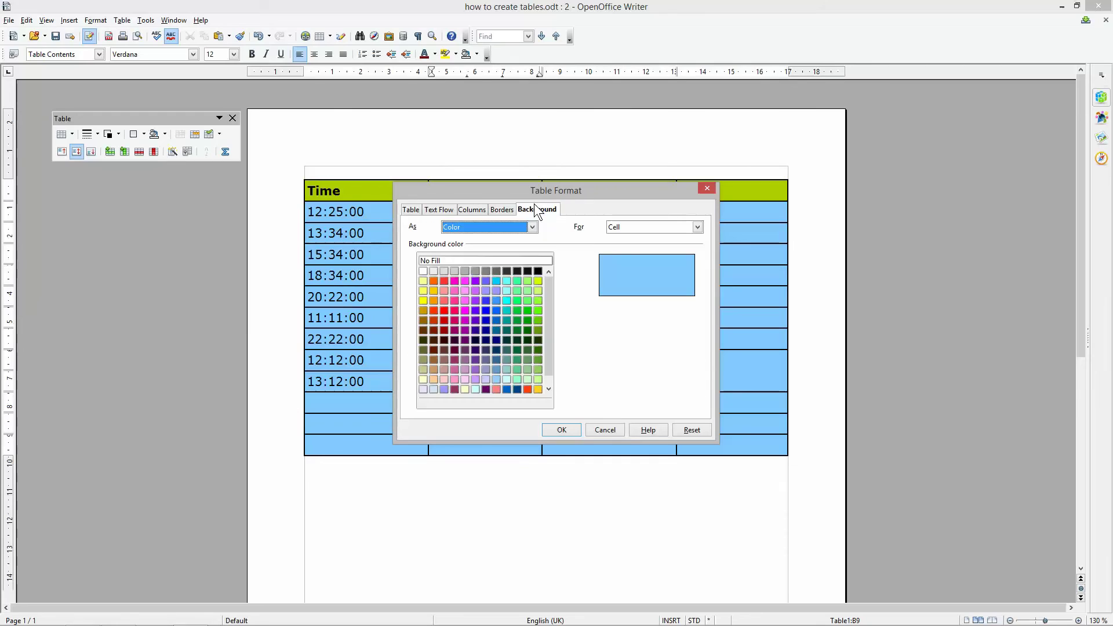
click(502, 210)
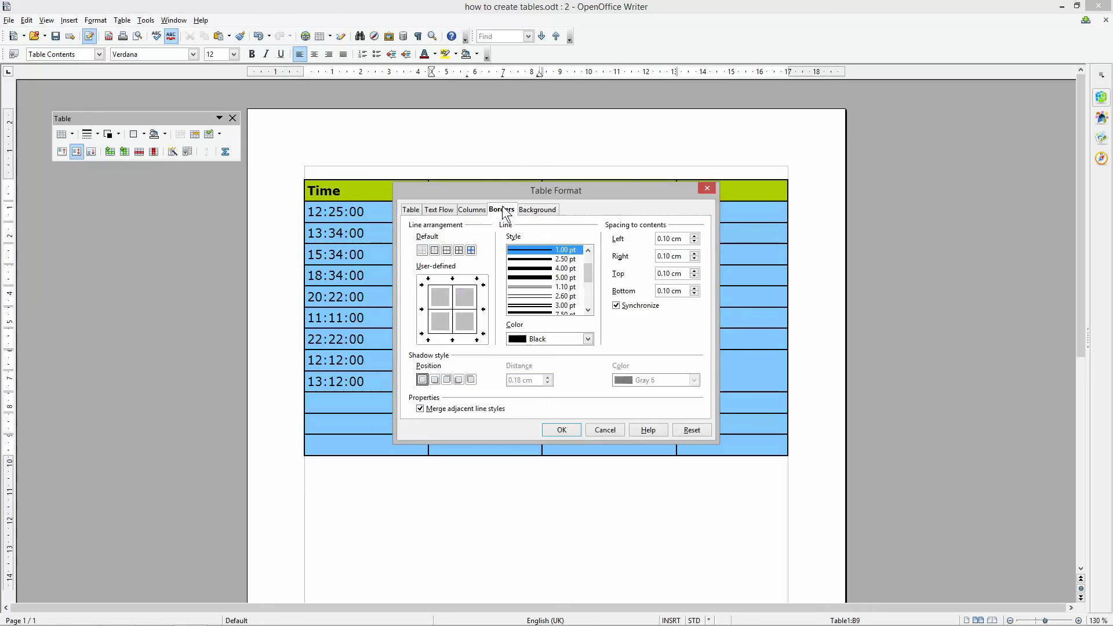
click(474, 210)
click(440, 211)
click(412, 210)
click(431, 210)
click(411, 210)
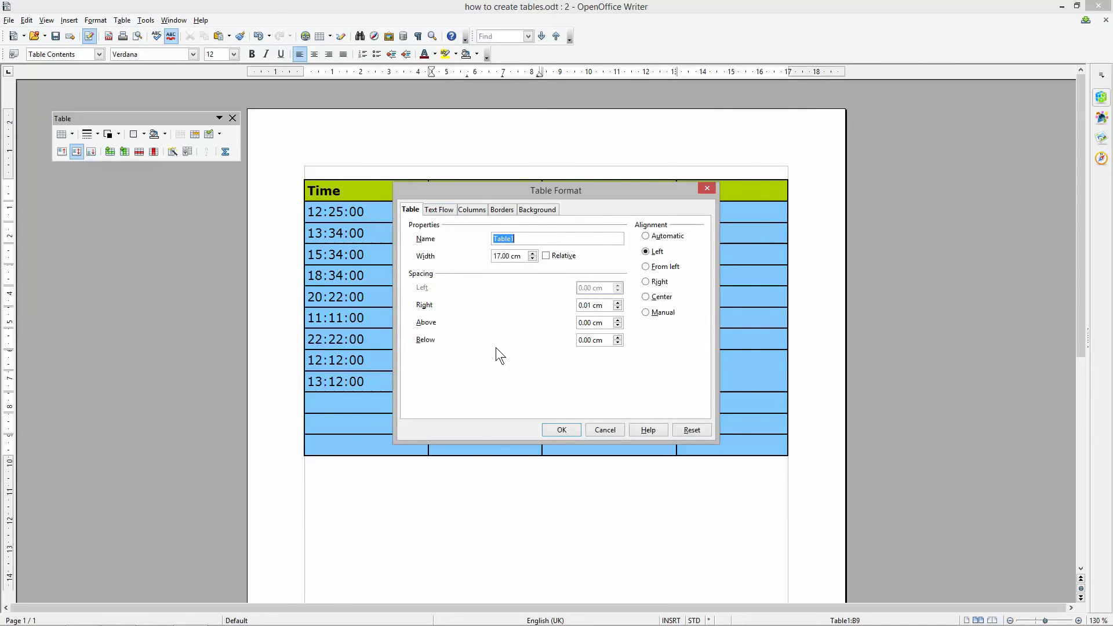
drag(560, 196, 207, 192)
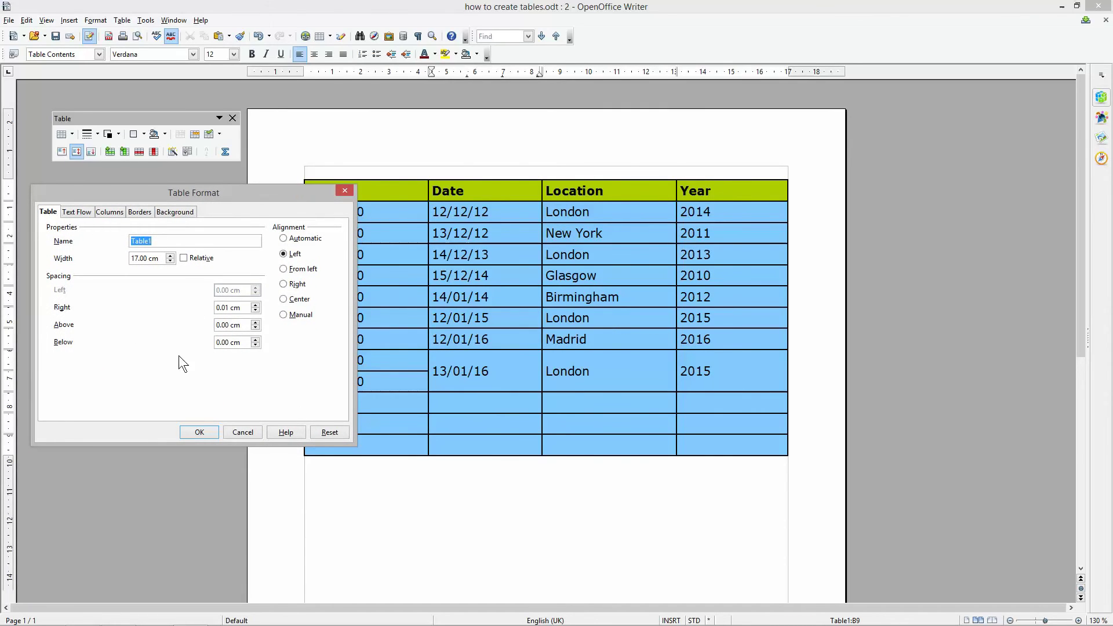
click(345, 190)
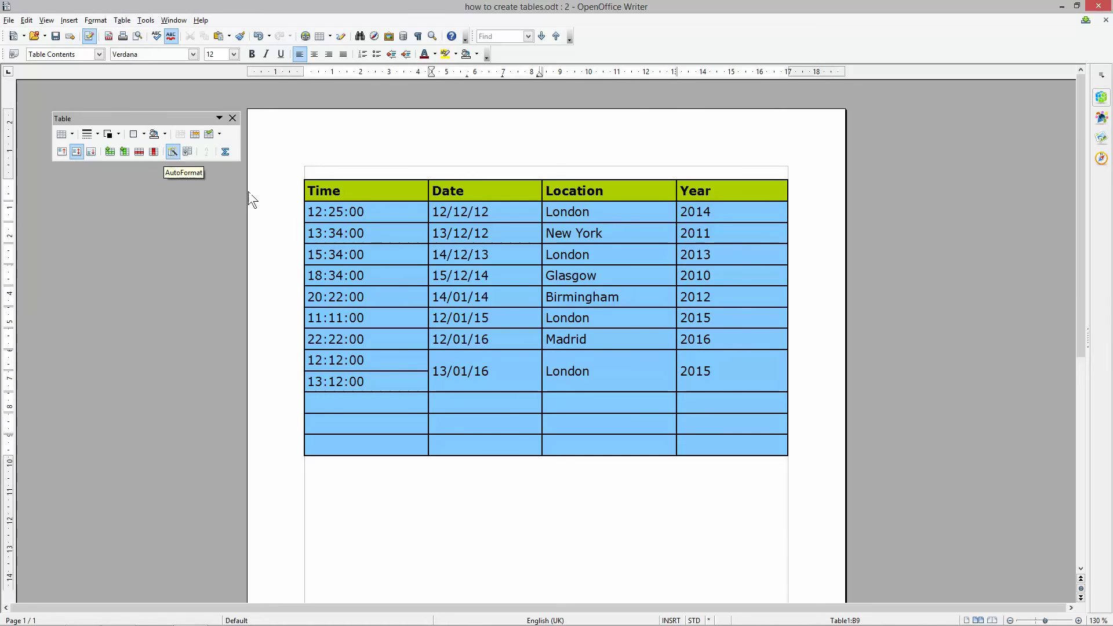
Preview several AutoFormat styles for the whole table and apply the Yellow format.
click(295, 193)
drag(295, 193, 291, 449)
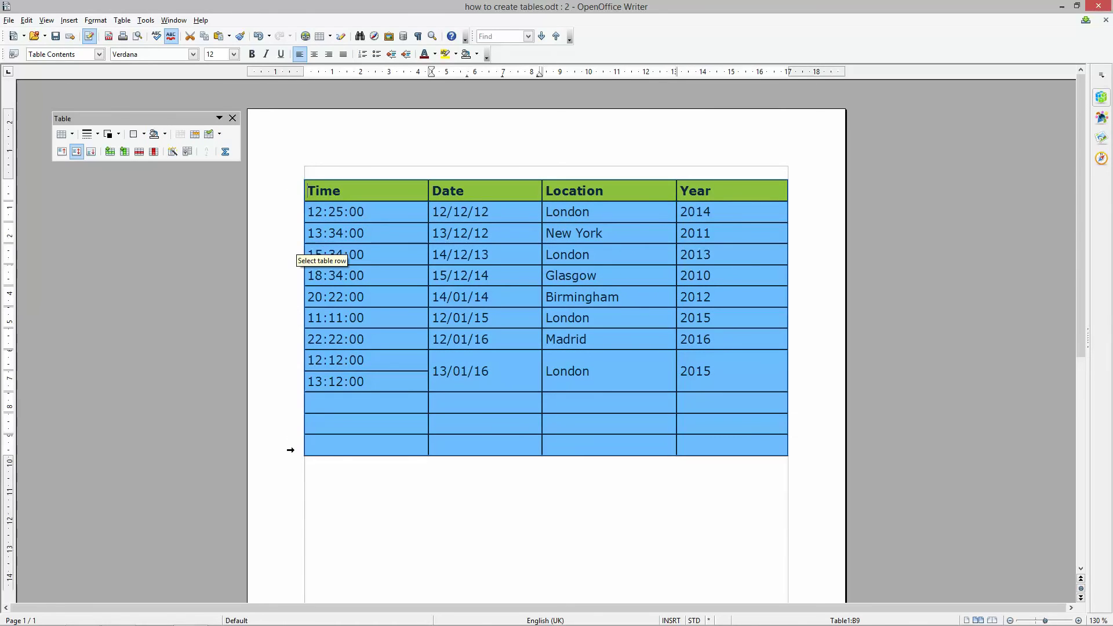
click(186, 153)
drag(509, 265, 156, 98)
scroll(131, 169, down, 2)
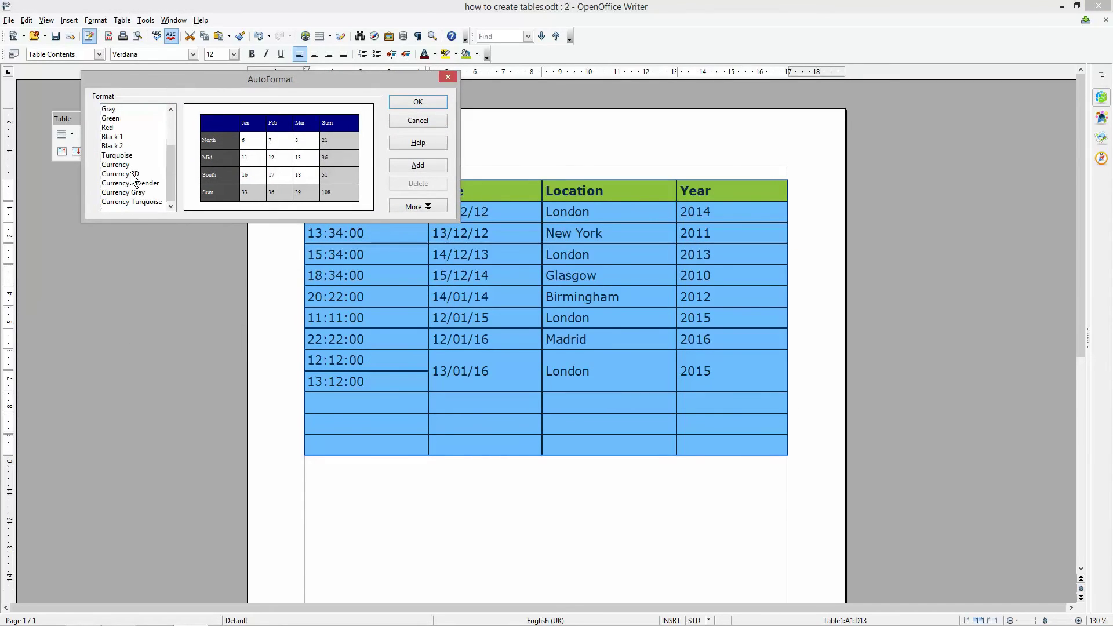
click(129, 171)
click(121, 155)
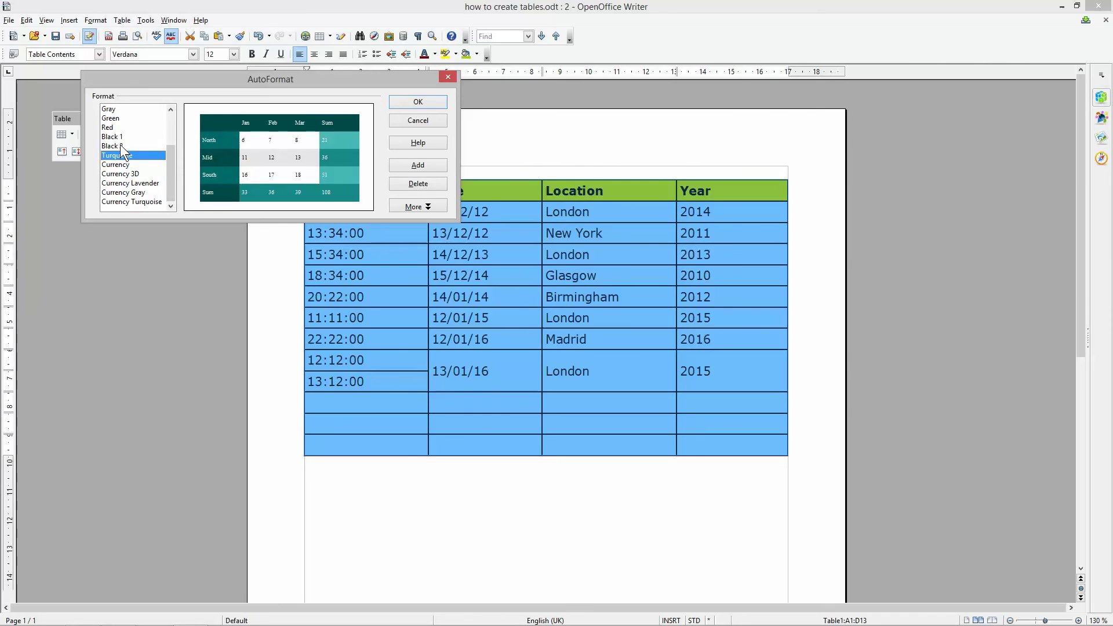
click(120, 145)
click(119, 136)
click(116, 118)
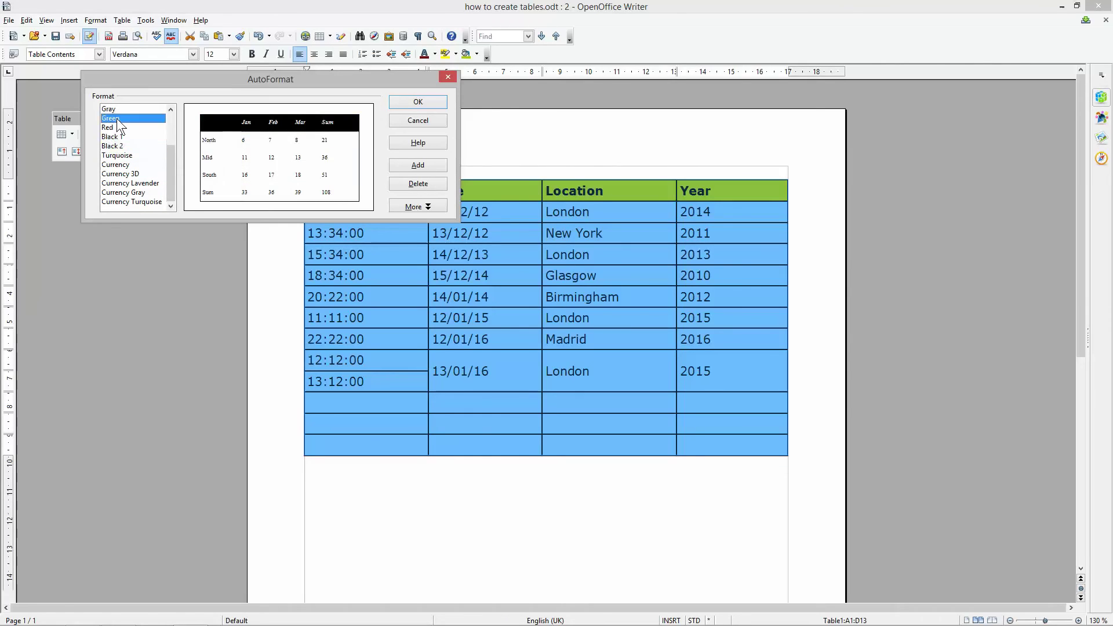
scroll(119, 152, up, 1)
scroll(118, 147, up, 1)
click(119, 138)
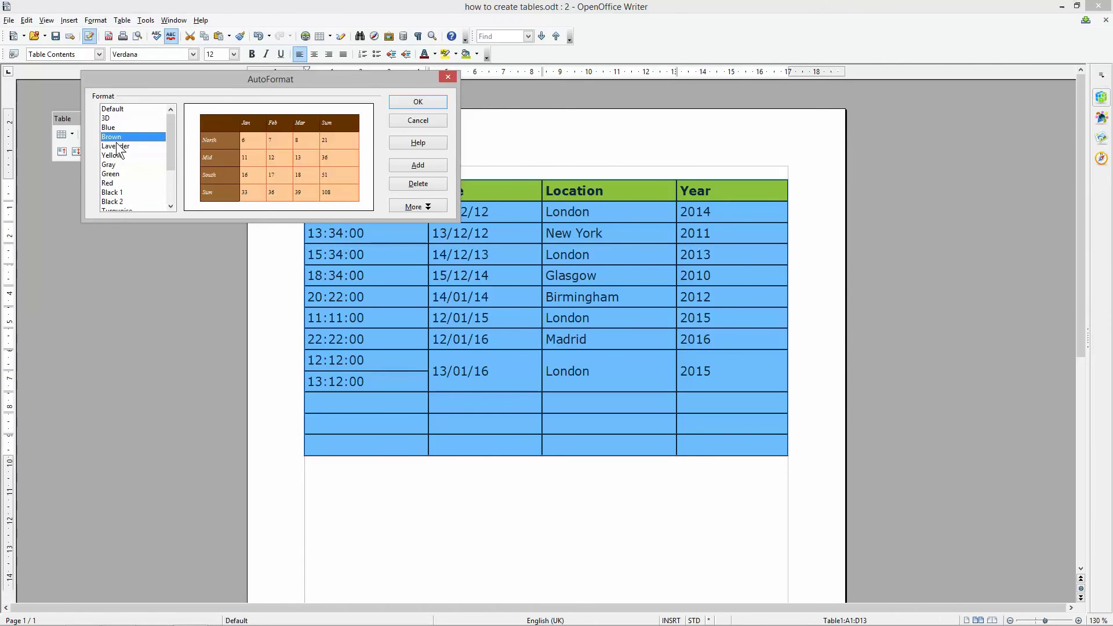
click(118, 146)
click(116, 155)
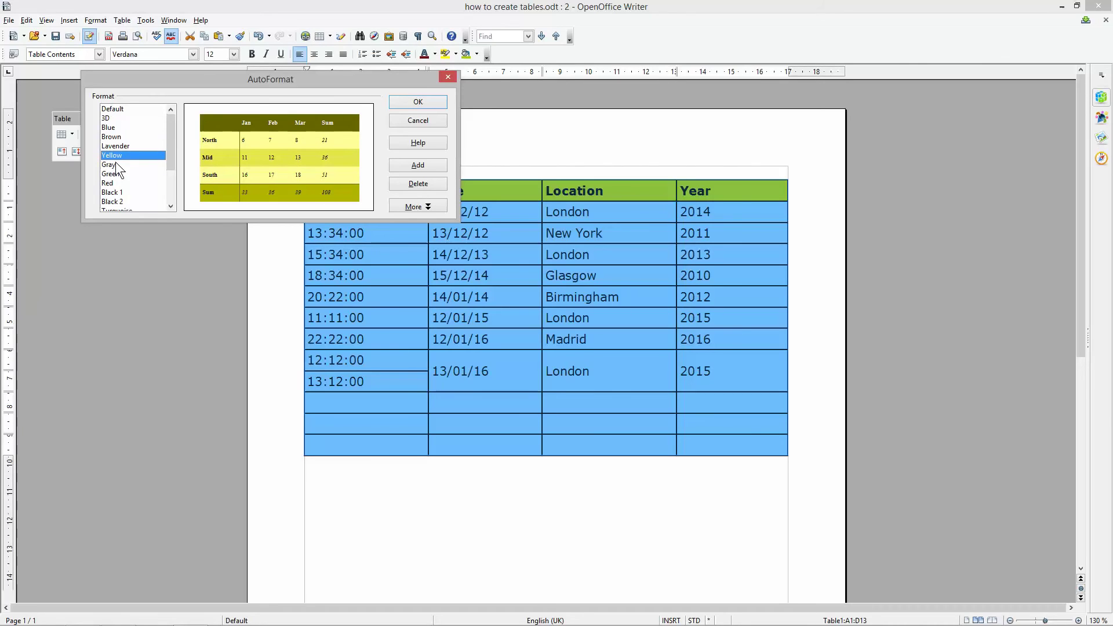
click(418, 102)
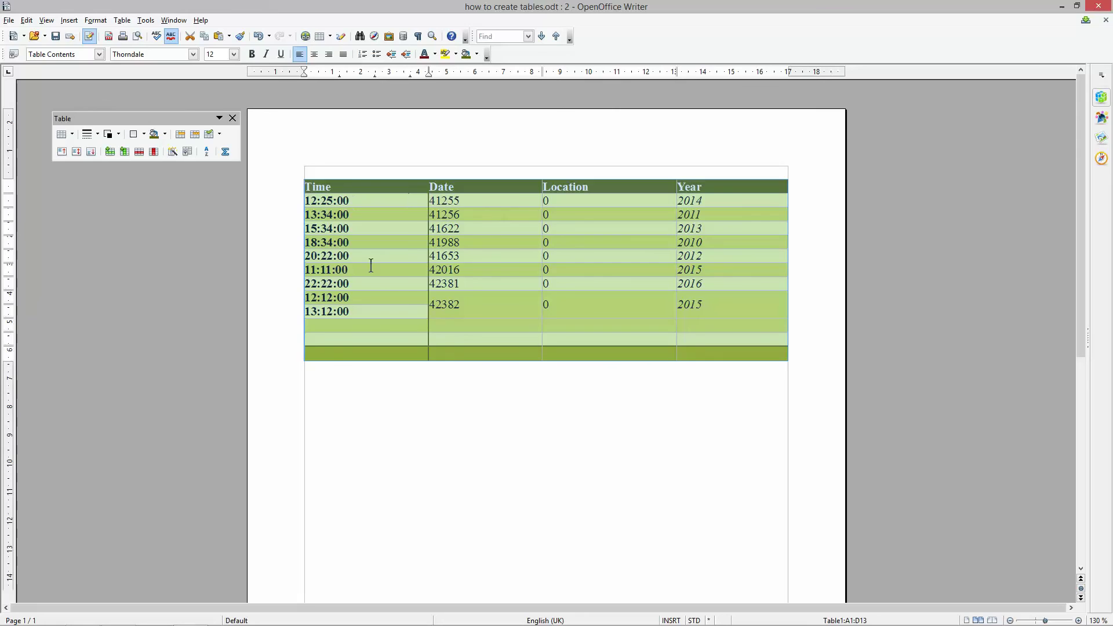
click(391, 282)
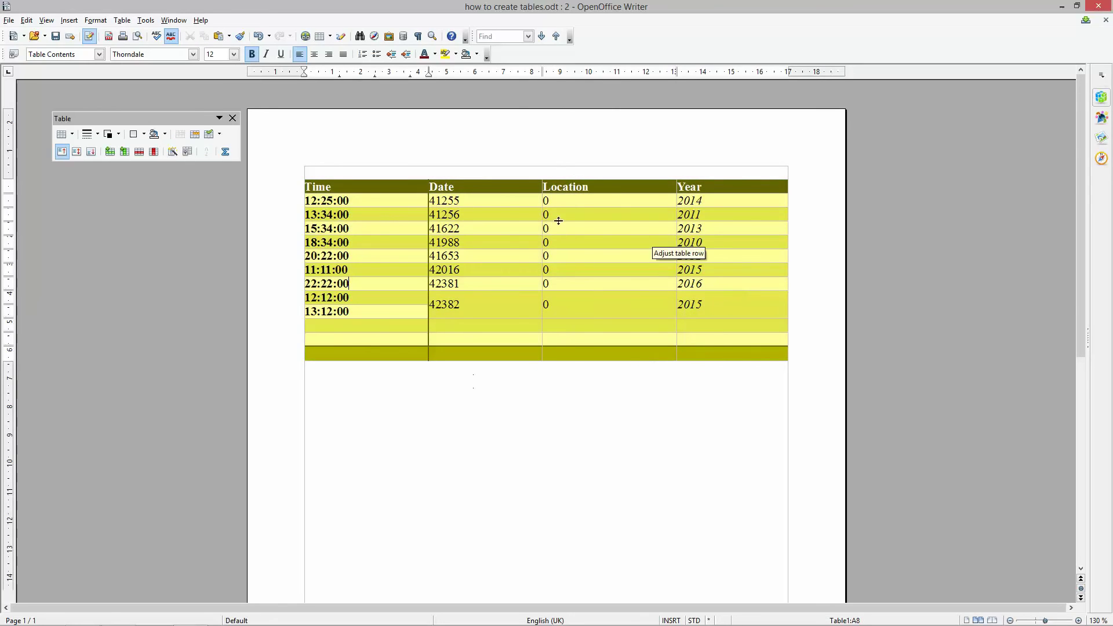
Compare further AutoFormat styles for the whole table and apply the Currency Turquoise format.
drag(298, 186, 297, 357)
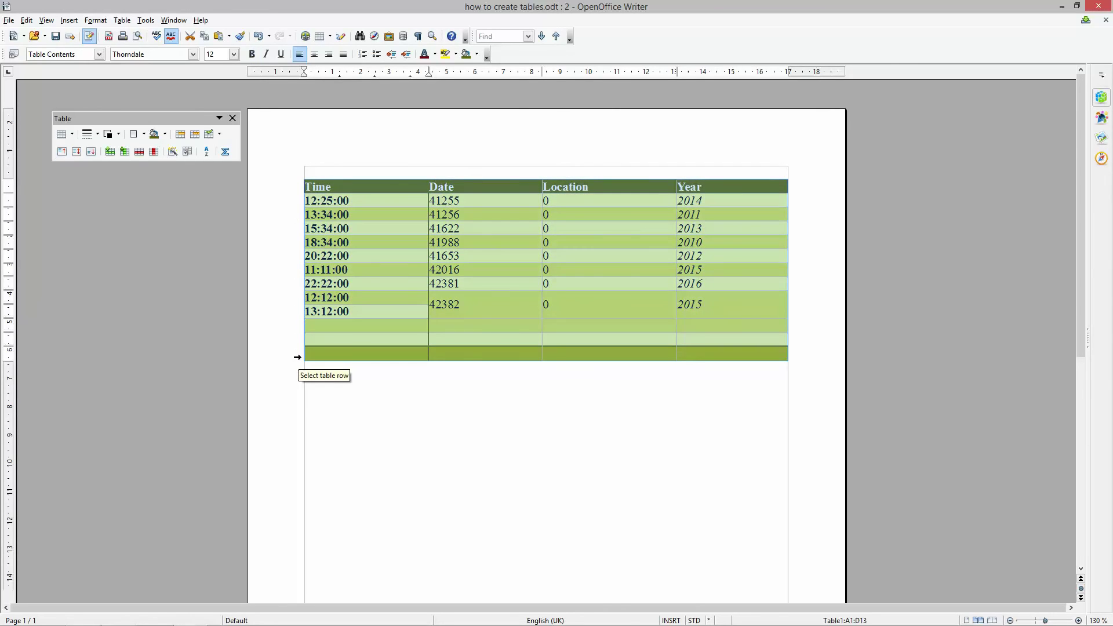
click(174, 151)
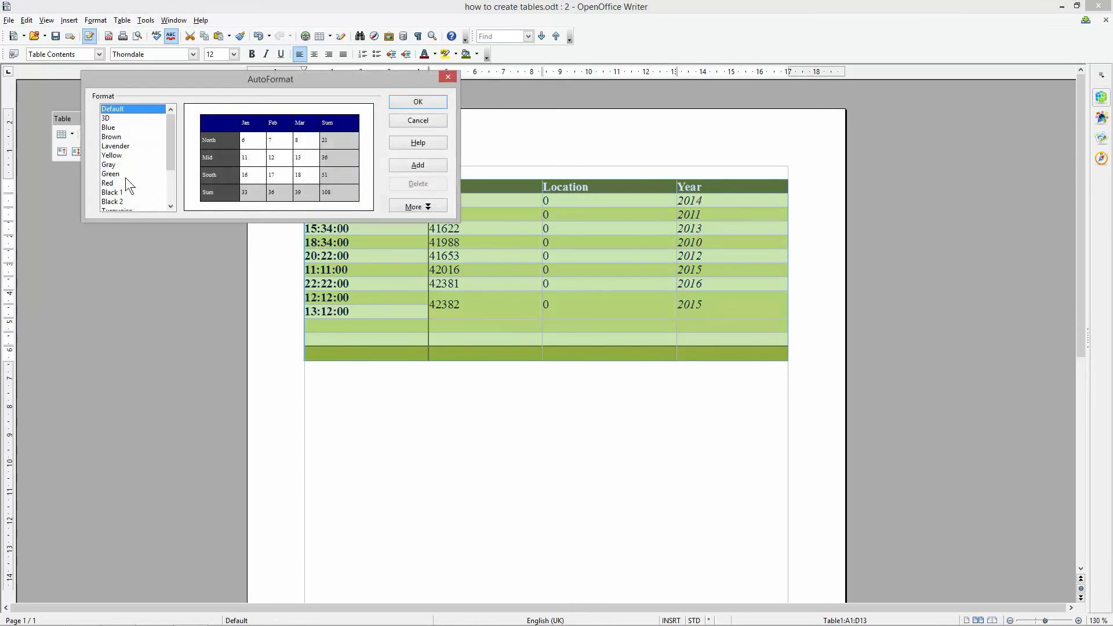
scroll(123, 137, down, 3)
scroll(122, 133, up, 3)
click(120, 136)
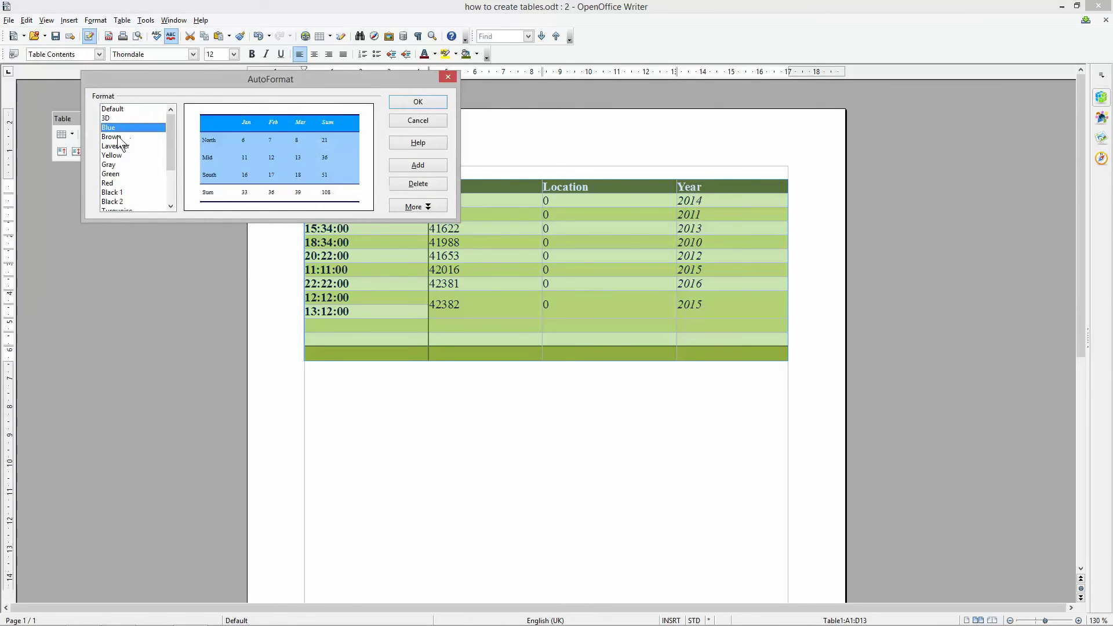
click(117, 155)
scroll(118, 173, down, 2)
click(118, 165)
click(121, 173)
click(123, 183)
click(124, 192)
click(126, 183)
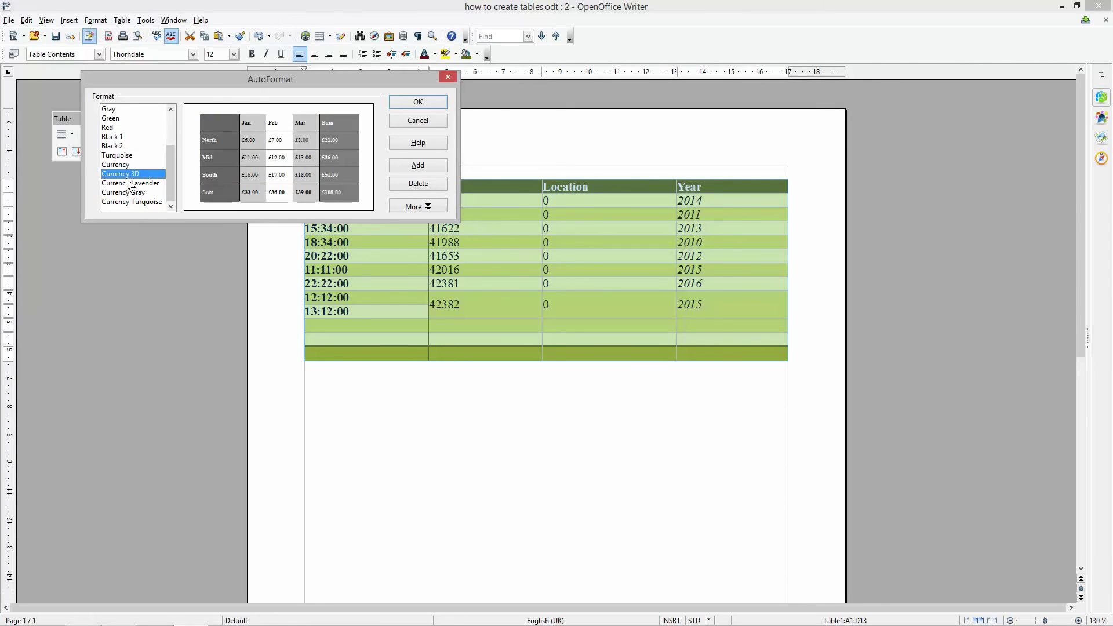
click(124, 200)
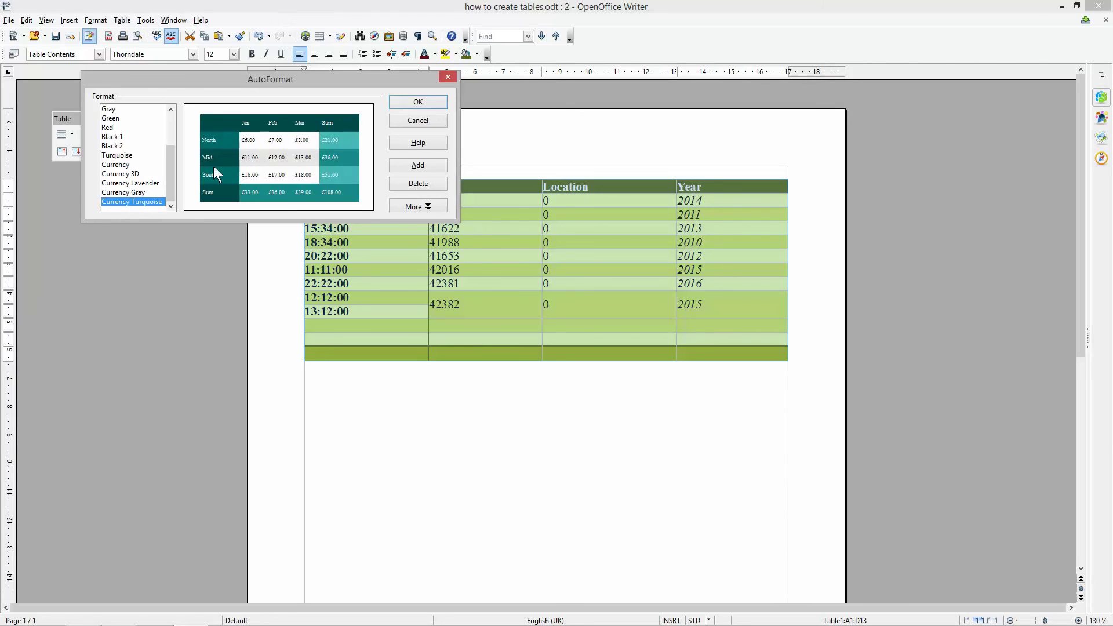
click(421, 100)
click(513, 283)
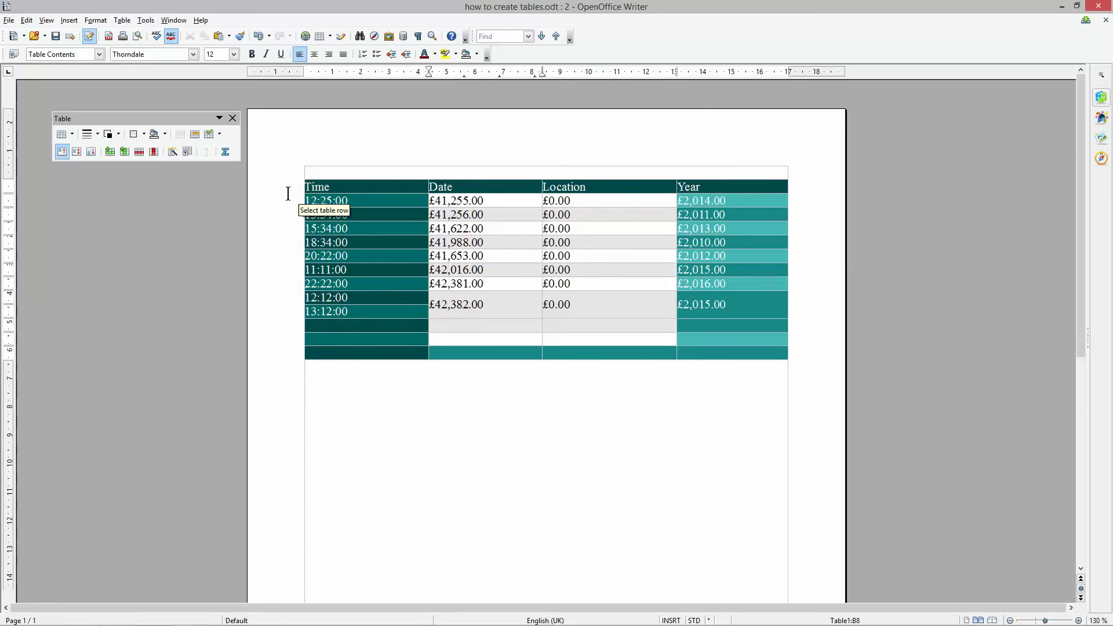
drag(296, 189, 290, 352)
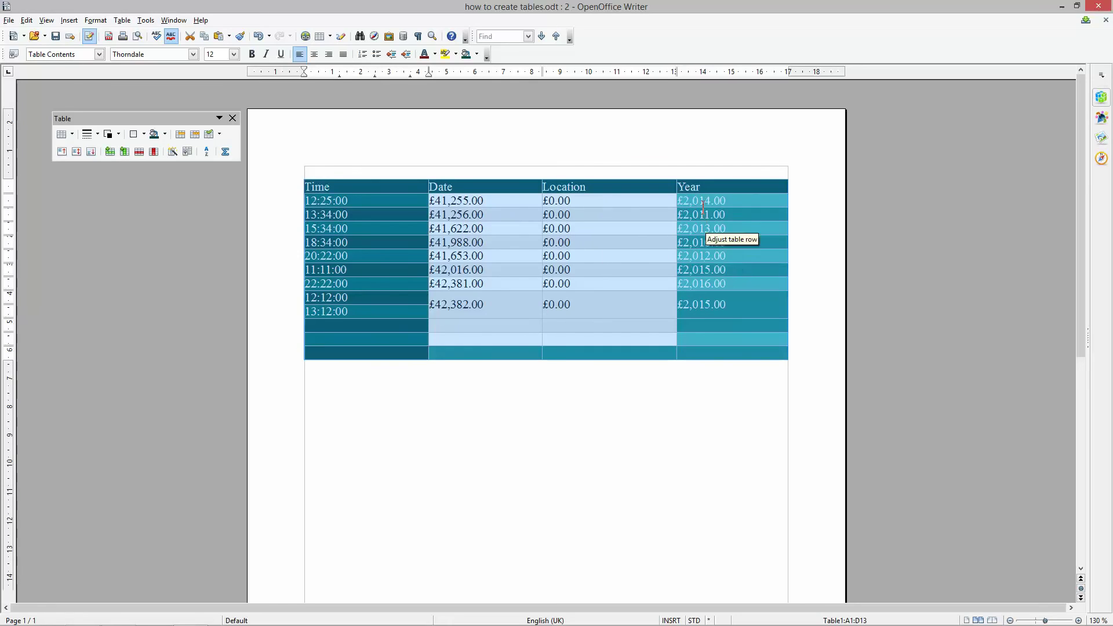
click(451, 209)
click(451, 289)
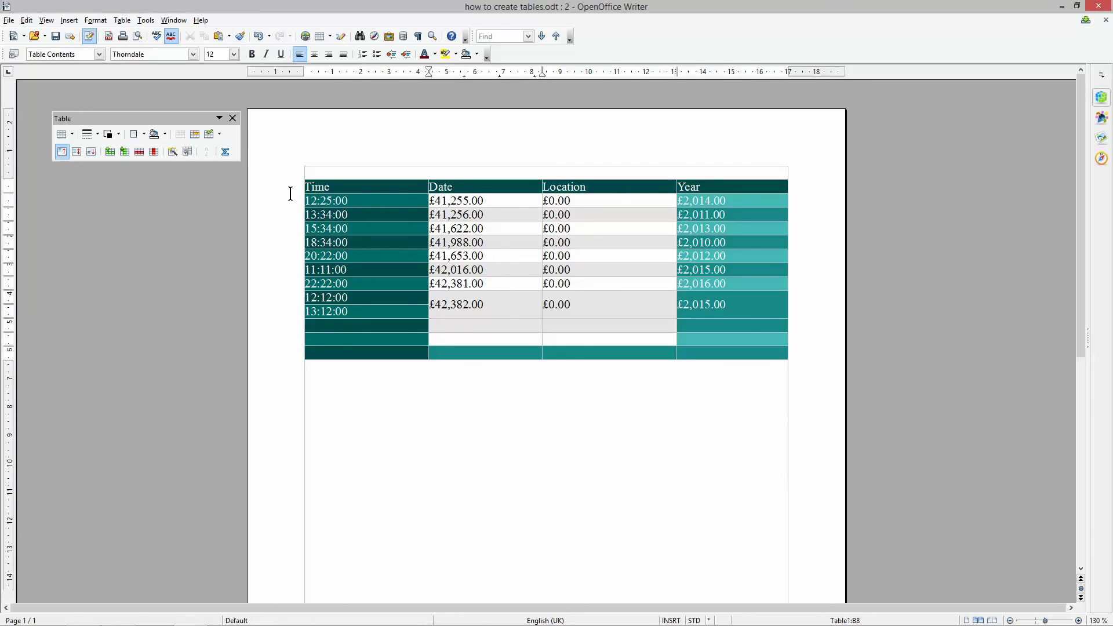
Apply the Blue AutoFormat to the whole table.
key(ctrl+a)
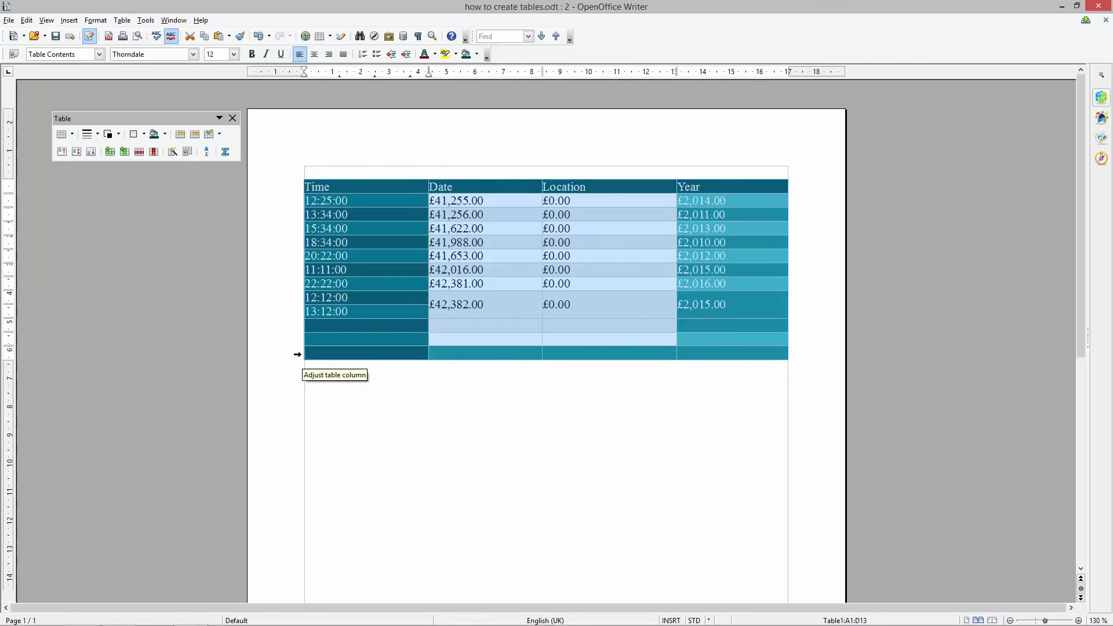
click(175, 150)
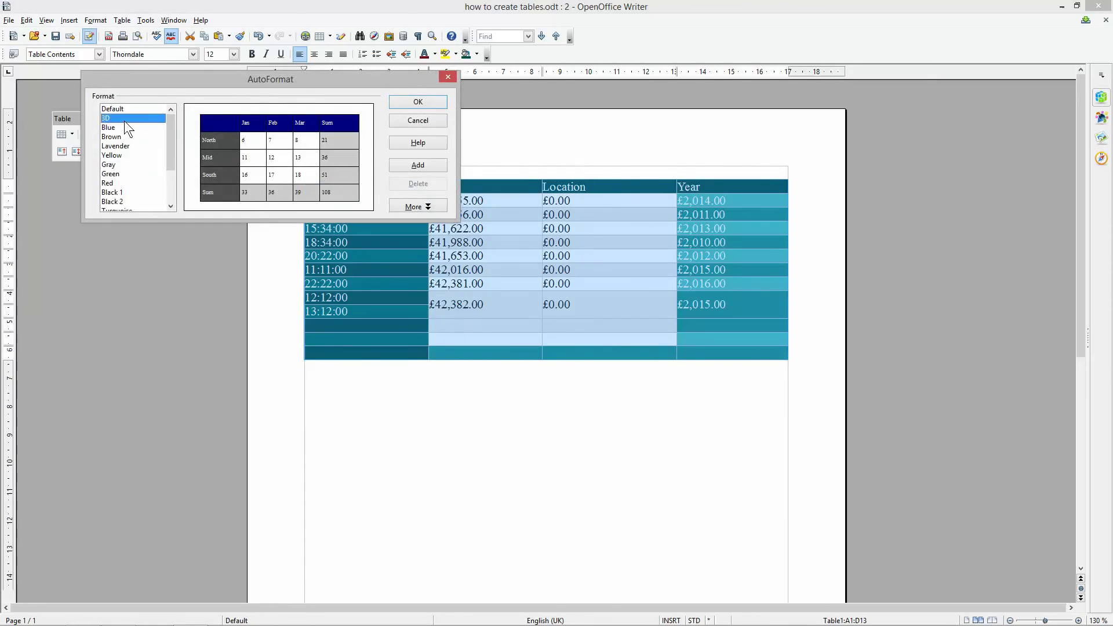
click(124, 119)
click(124, 128)
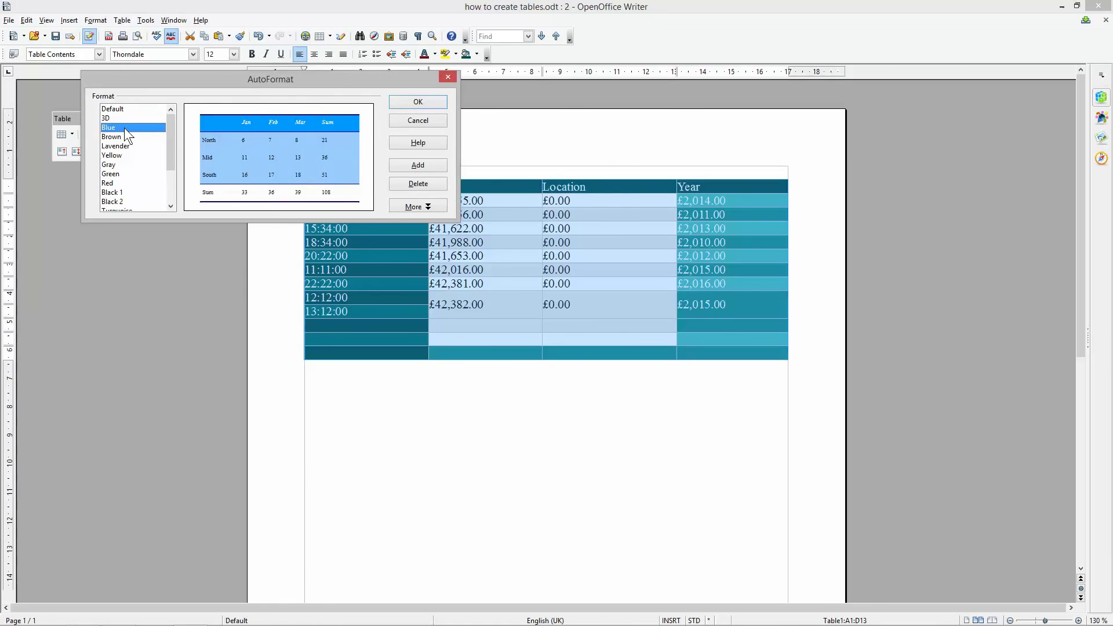
click(429, 103)
click(479, 230)
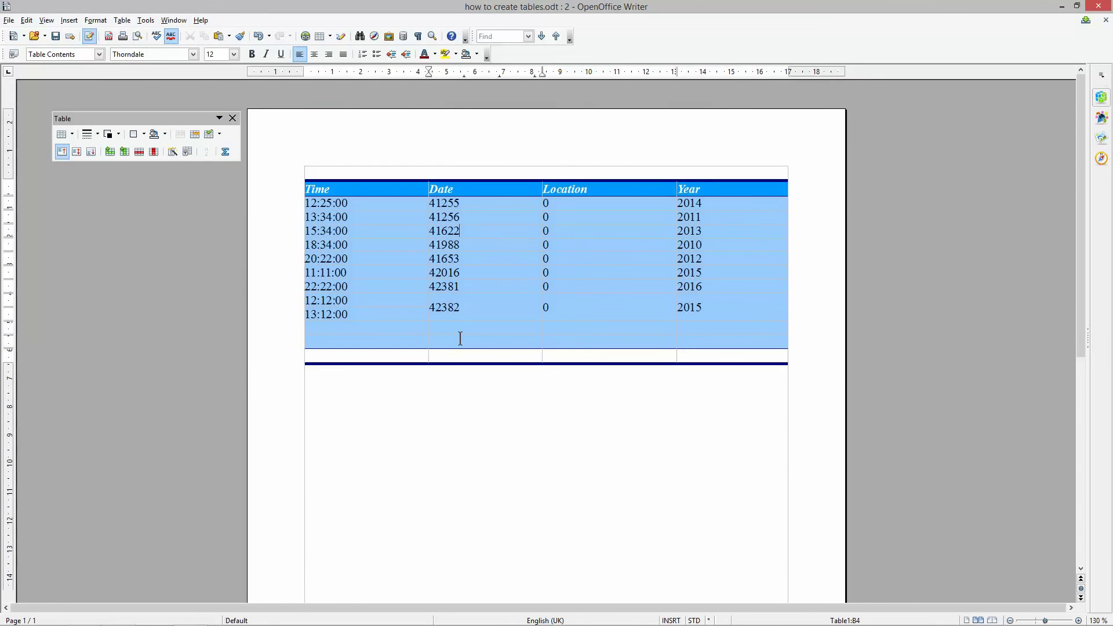
Undo the AutoFormat styles applied to the whole table.
drag(444, 203, 465, 320)
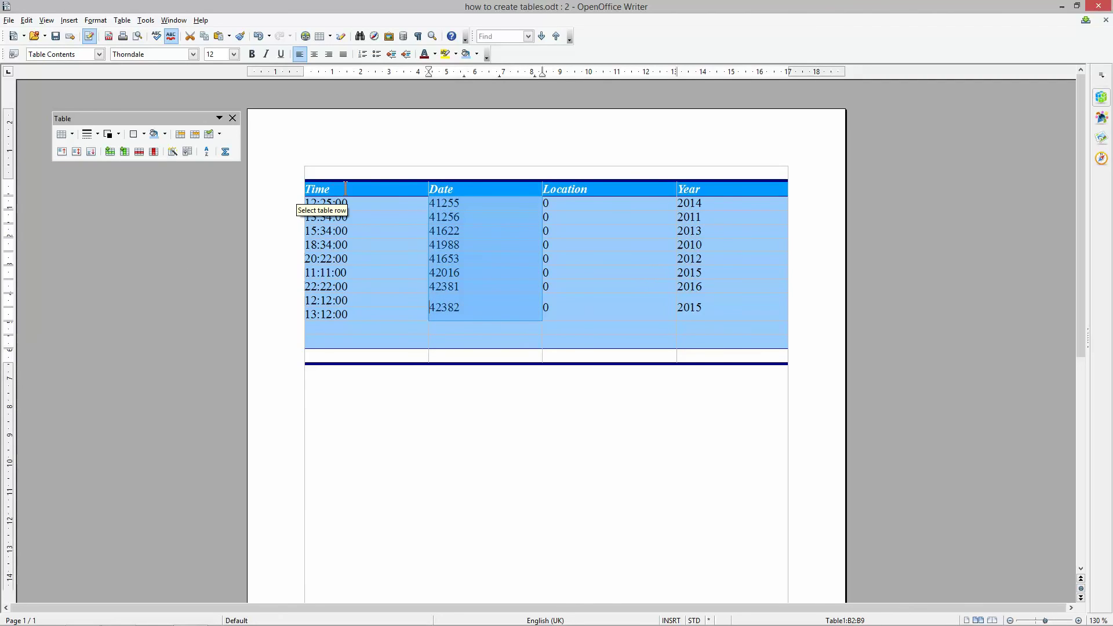
click(336, 189)
drag(337, 189, 725, 342)
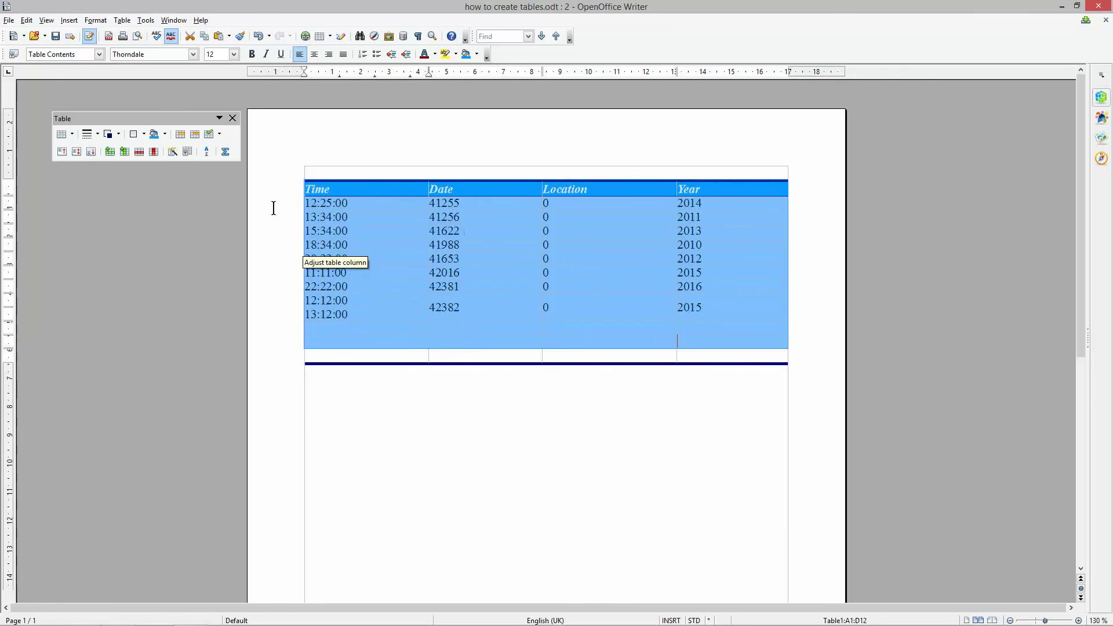
click(395, 242)
click(482, 399)
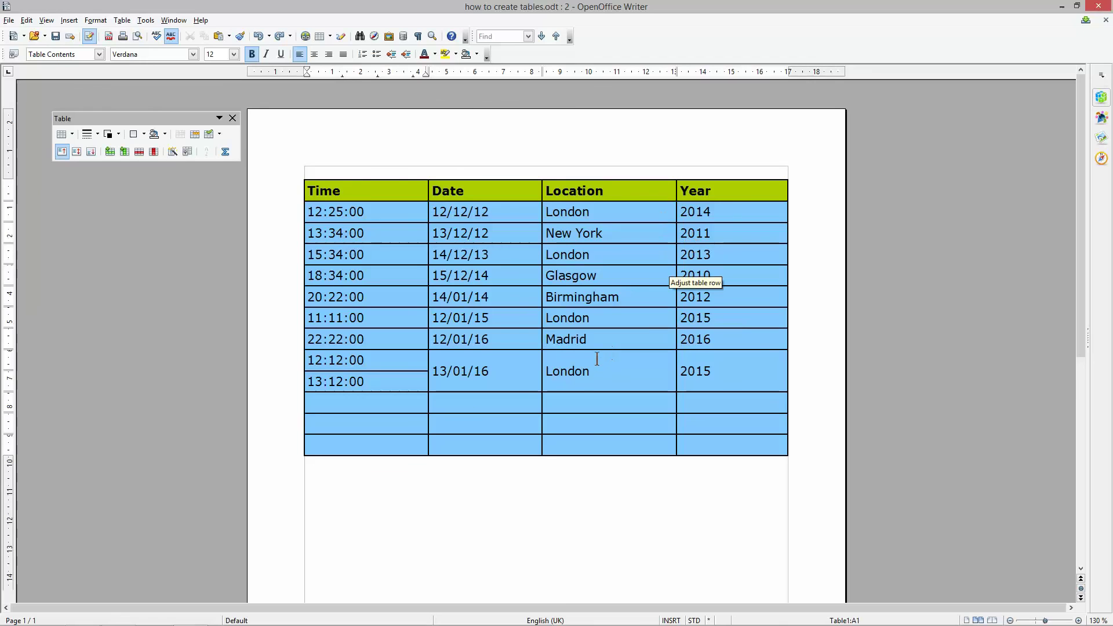
Delete the three empty rows at the end of the table.
scroll(440, 290, down, 2)
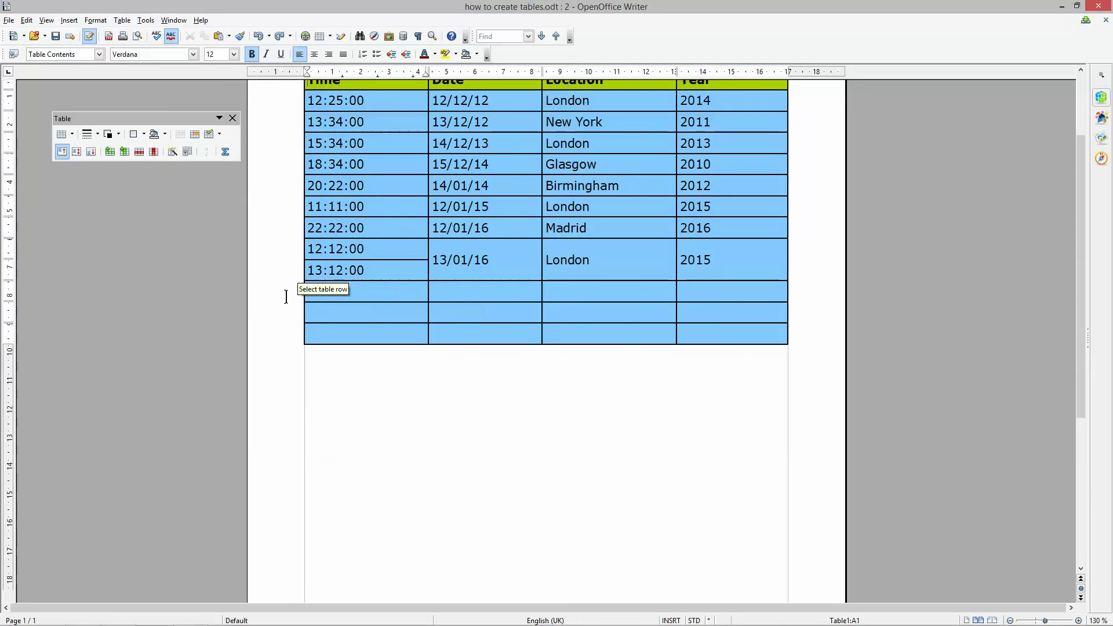
drag(297, 298, 309, 341)
click(309, 341)
click(297, 404)
drag(297, 405, 297, 447)
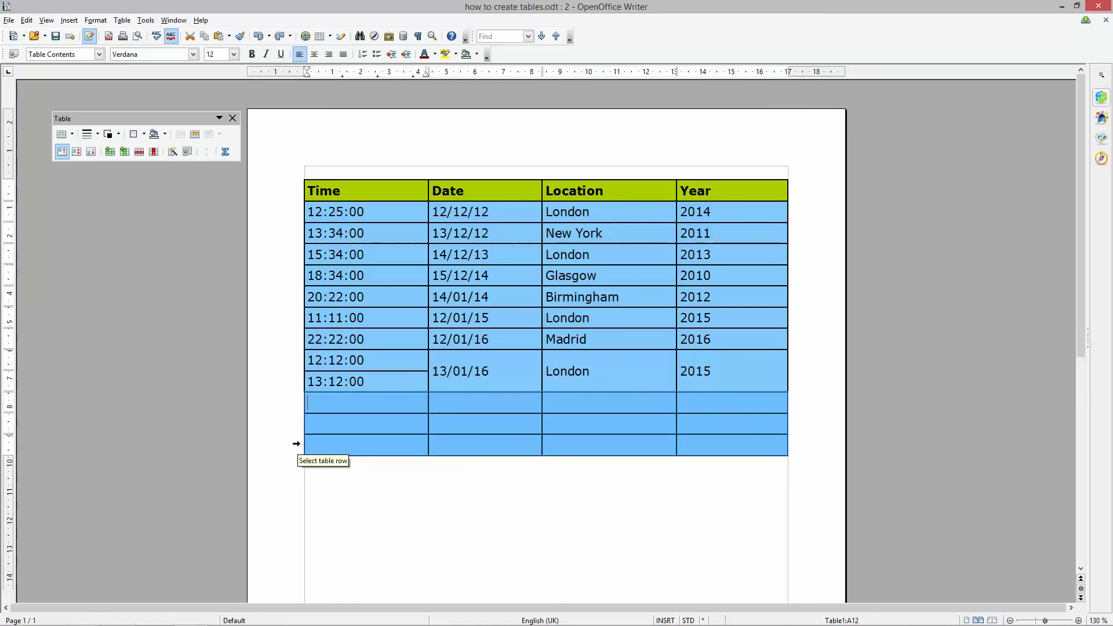
click(140, 151)
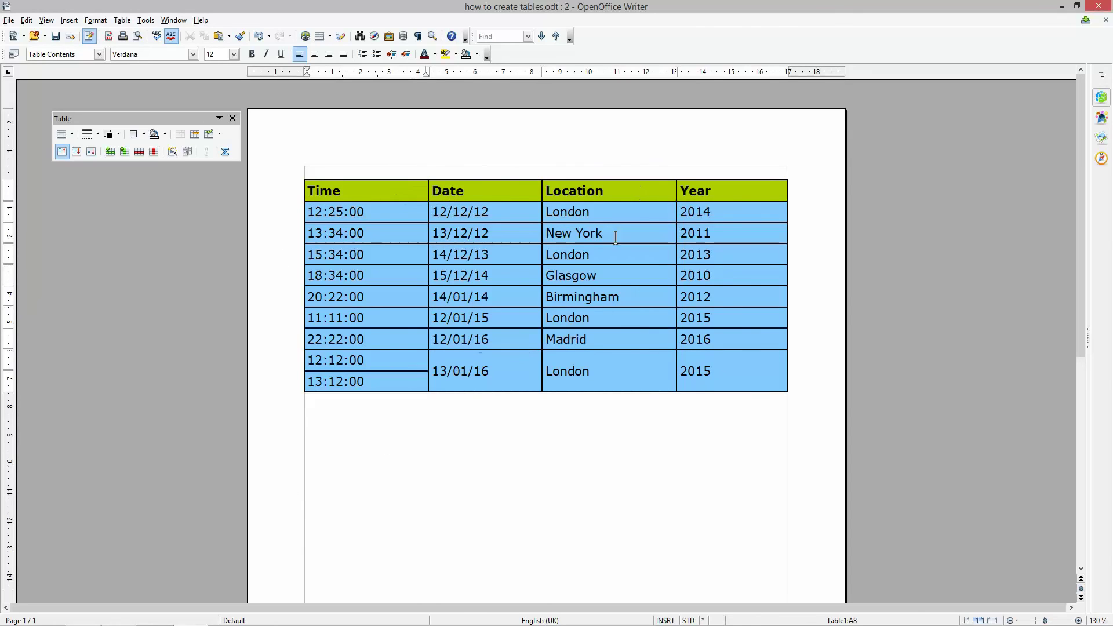
Select the table's header row from Time to Year and set its vertical alignment to top.
drag(309, 193, 725, 192)
drag(407, 211, 701, 357)
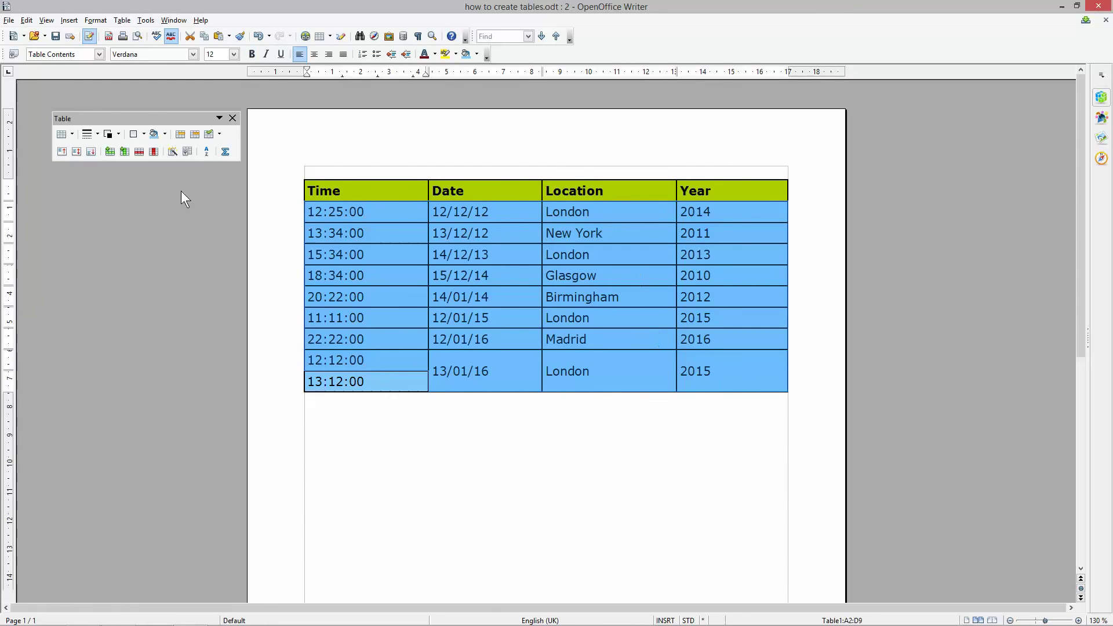
click(497, 405)
drag(735, 367, 625, 188)
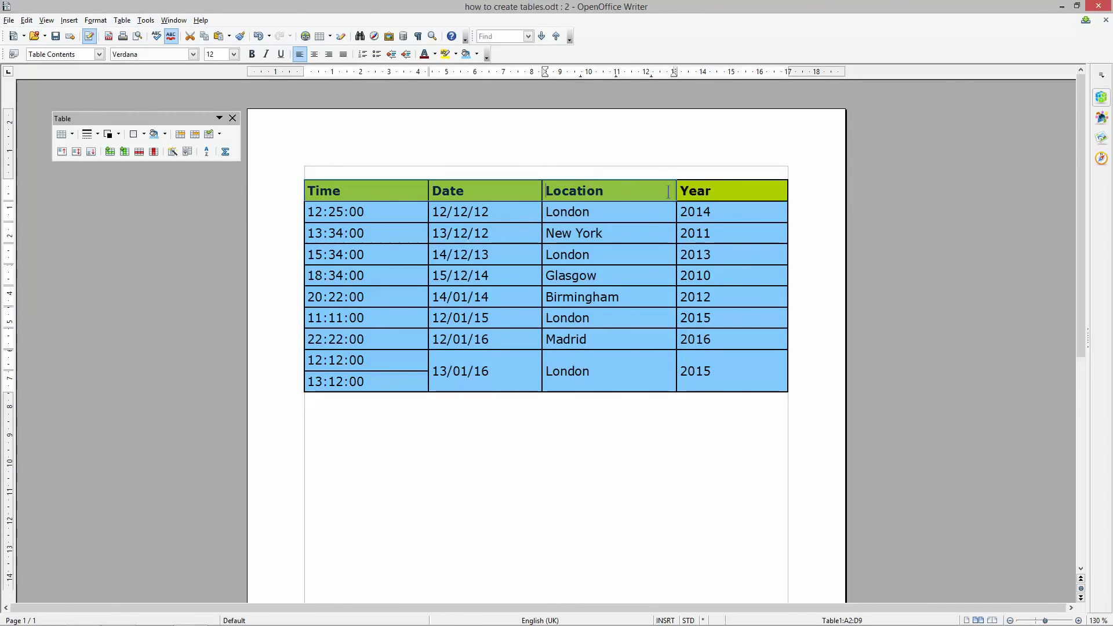
drag(714, 189, 716, 190)
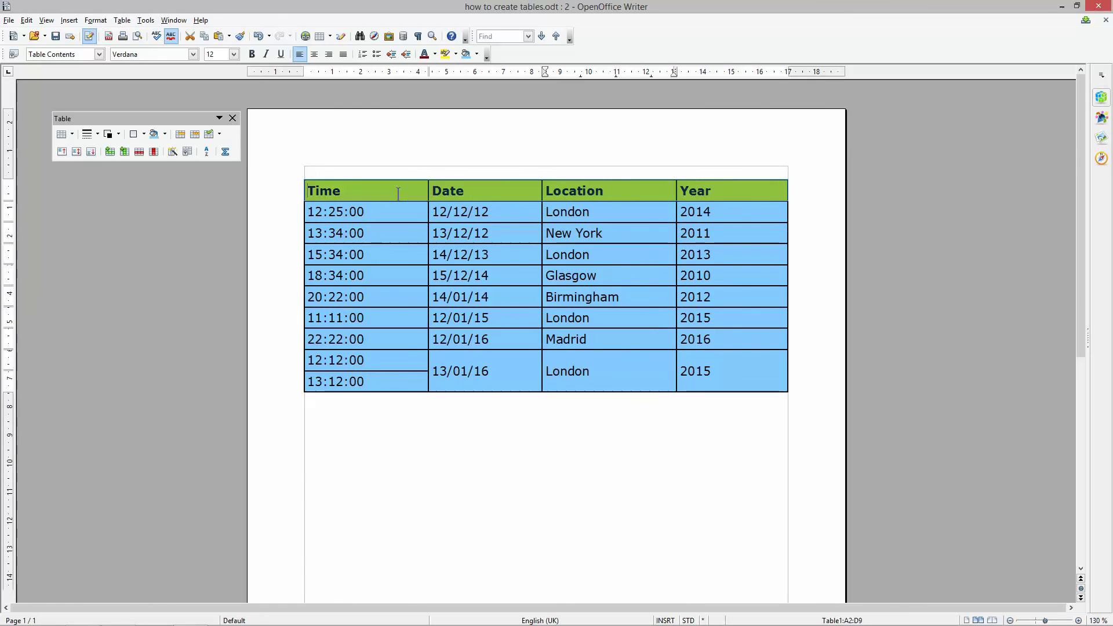
click(62, 152)
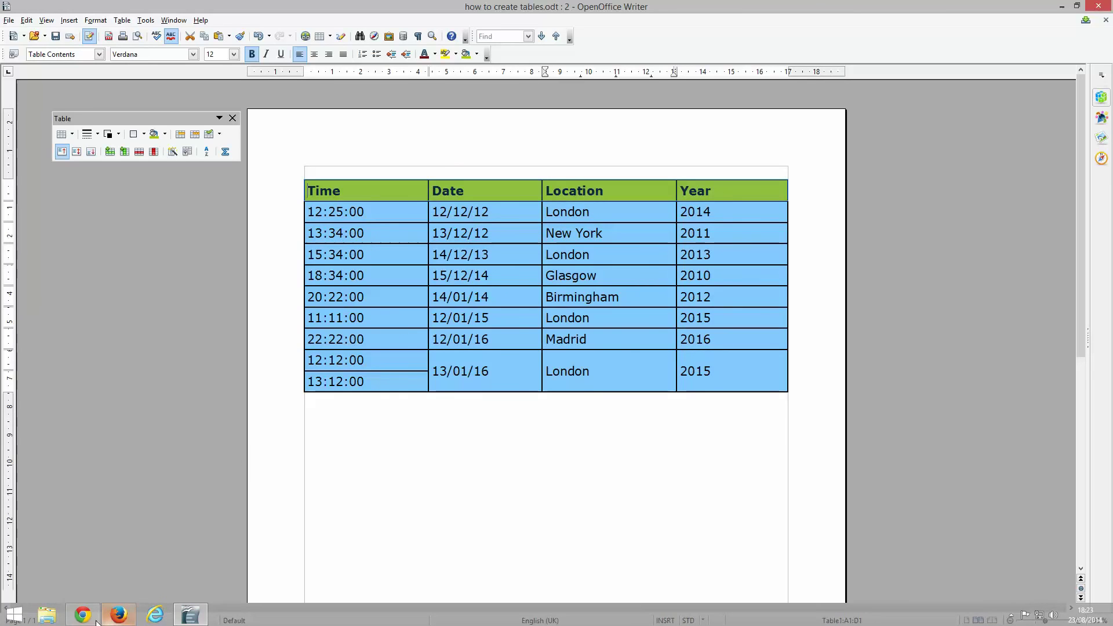
Switch to Chrome to view the DCP Web Designers videos page on YouTube, and return to the Writer document.
click(116, 616)
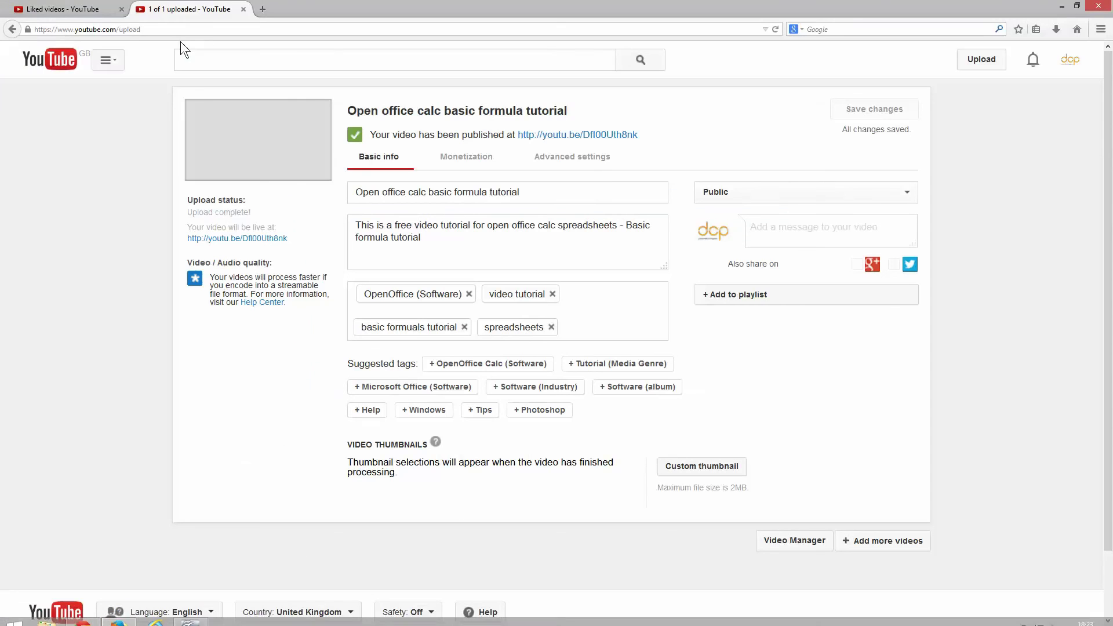
click(84, 621)
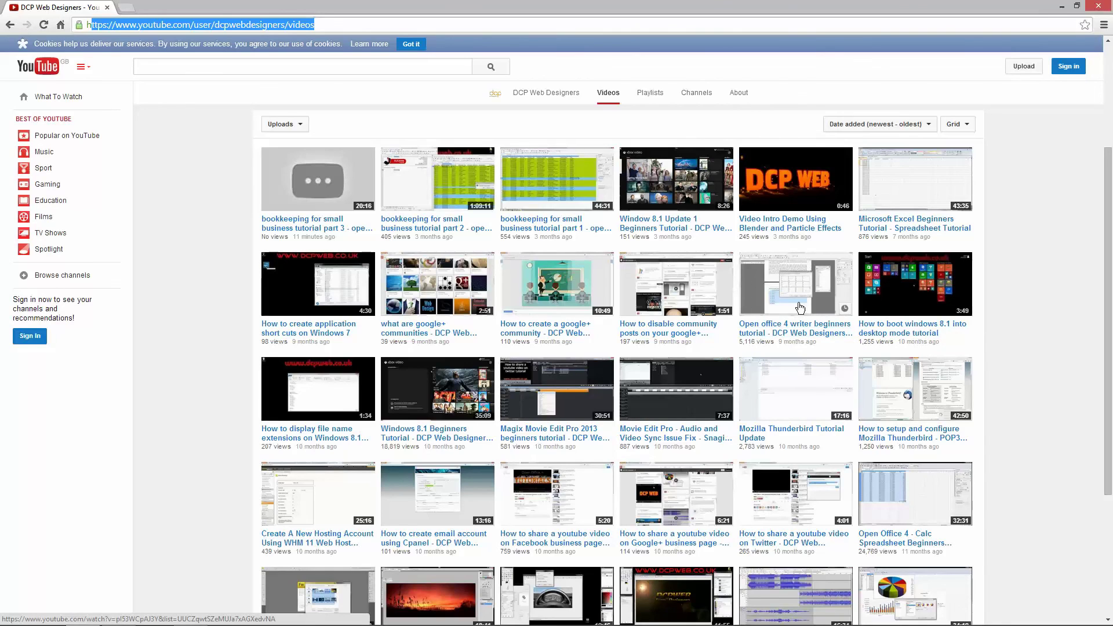
click(1018, 198)
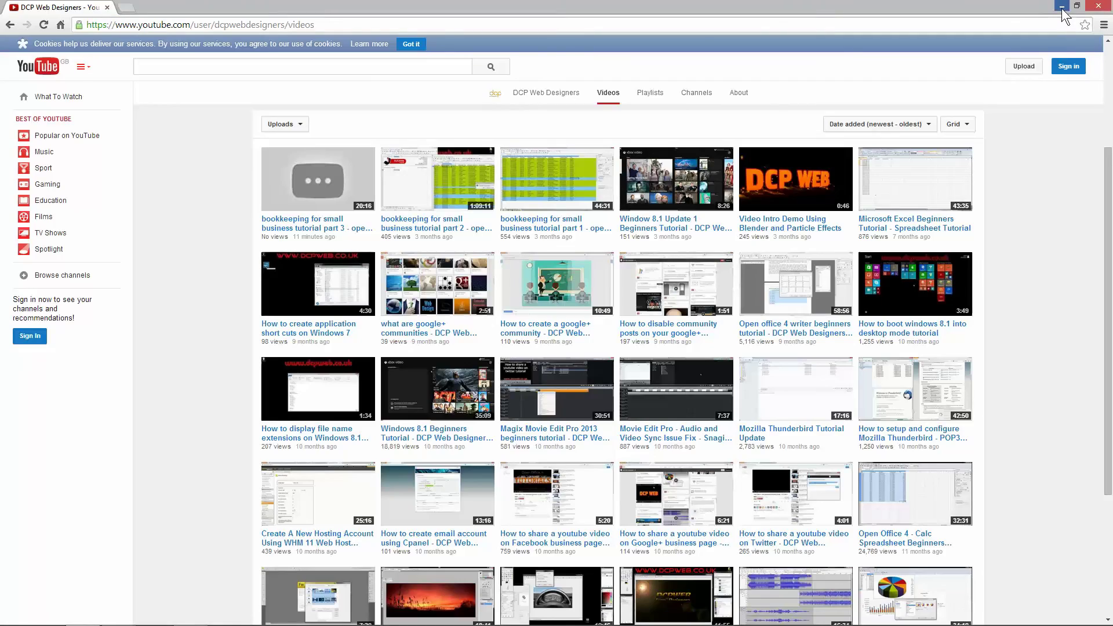
click(1062, 7)
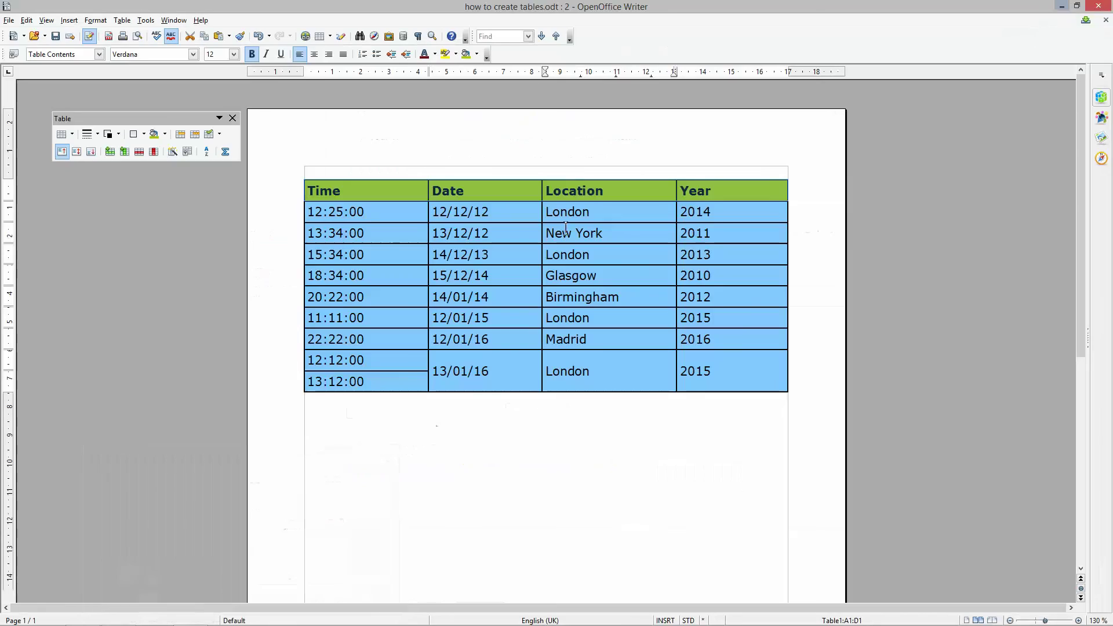